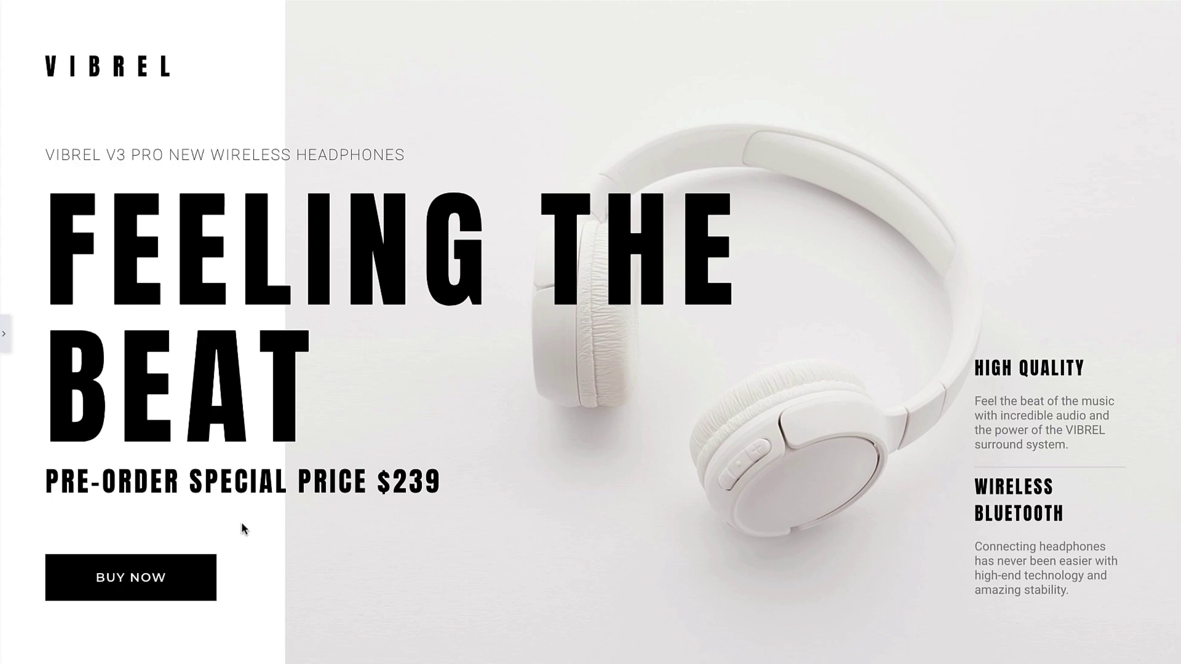
Delete the old BUY NOW button and drop a new 'Click here' Button widget below the price line
left_click(5, 334)
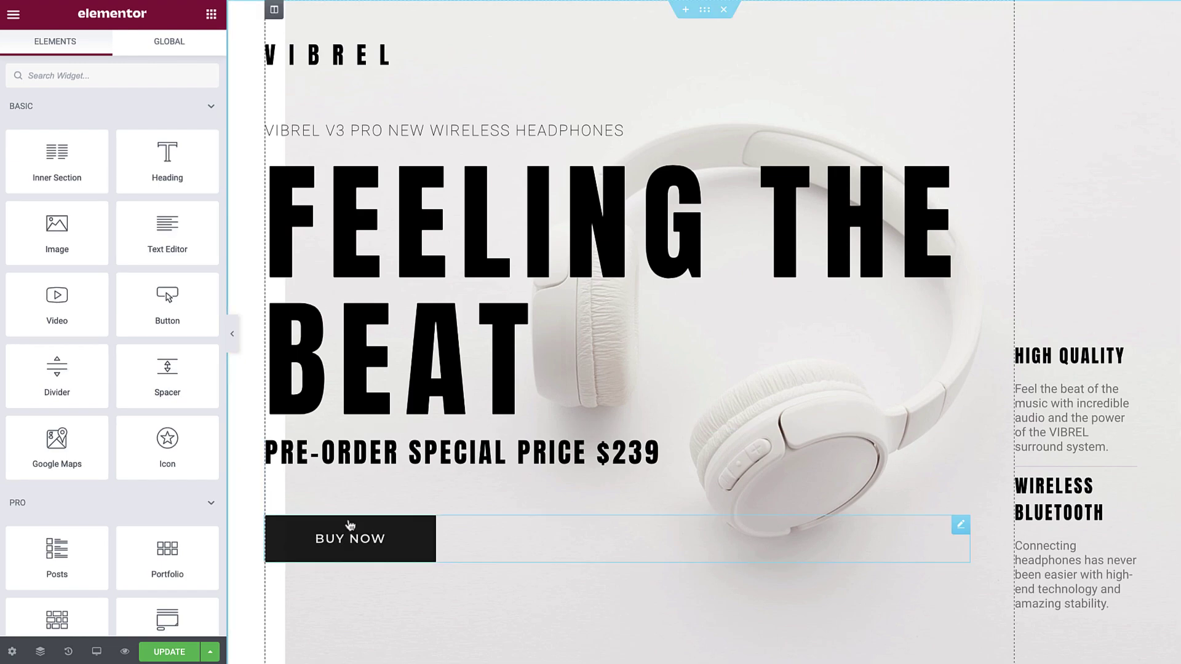
right_click(421, 541)
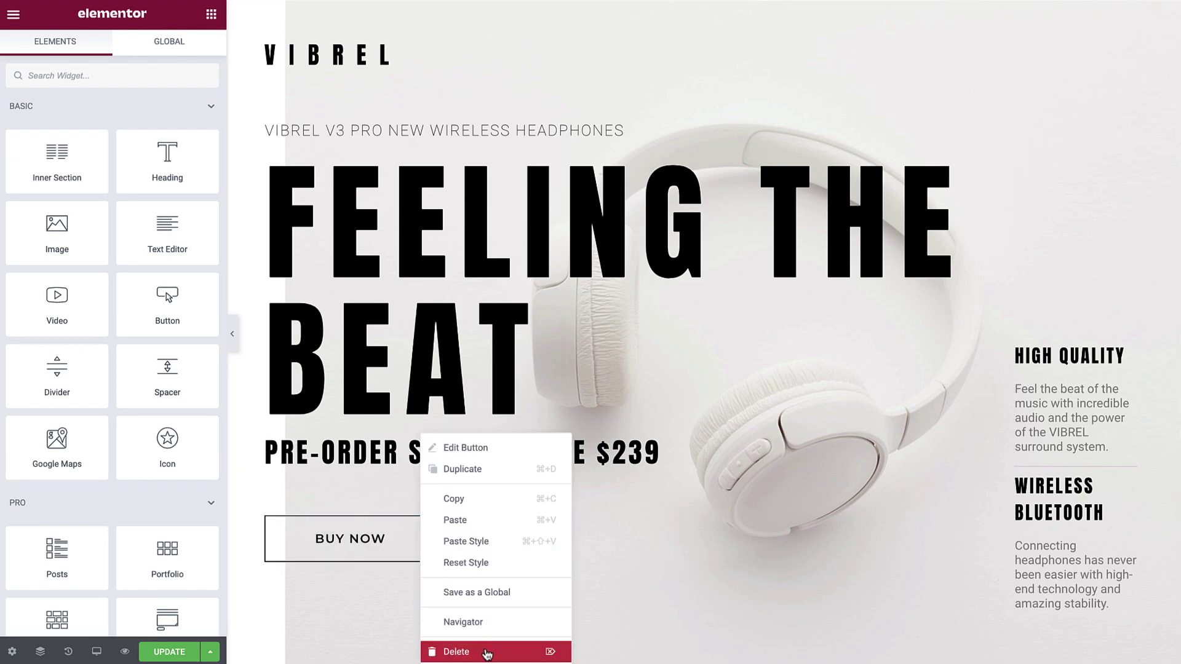
left_click(486, 652)
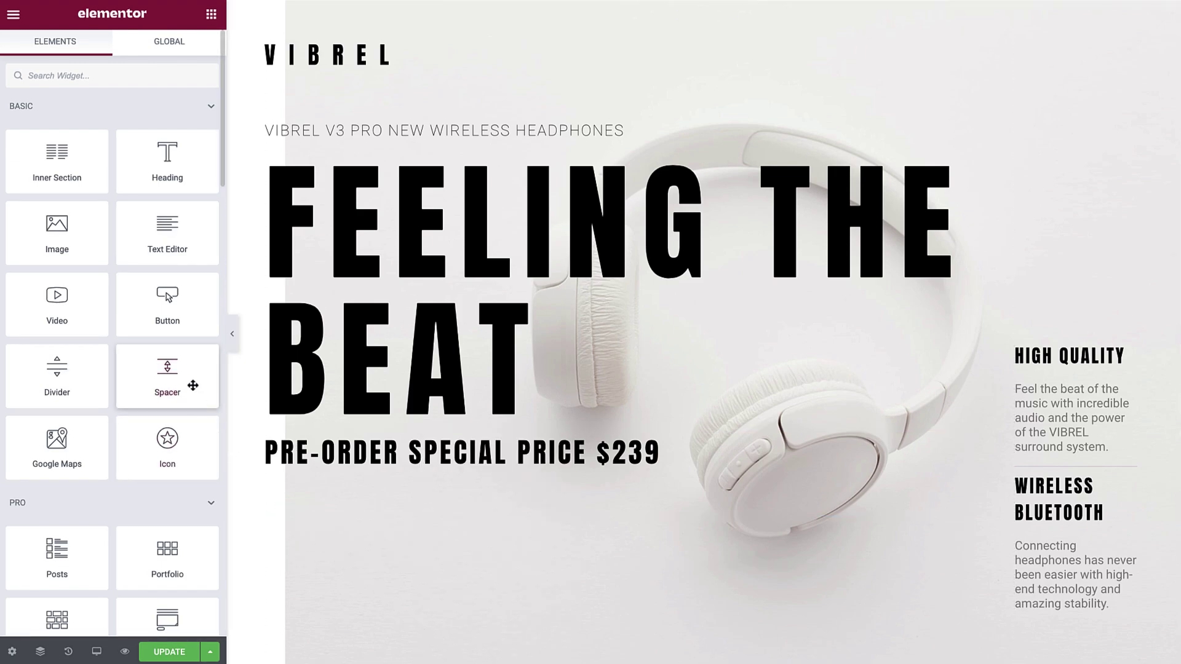
left_click_drag(134, 300, 347, 523)
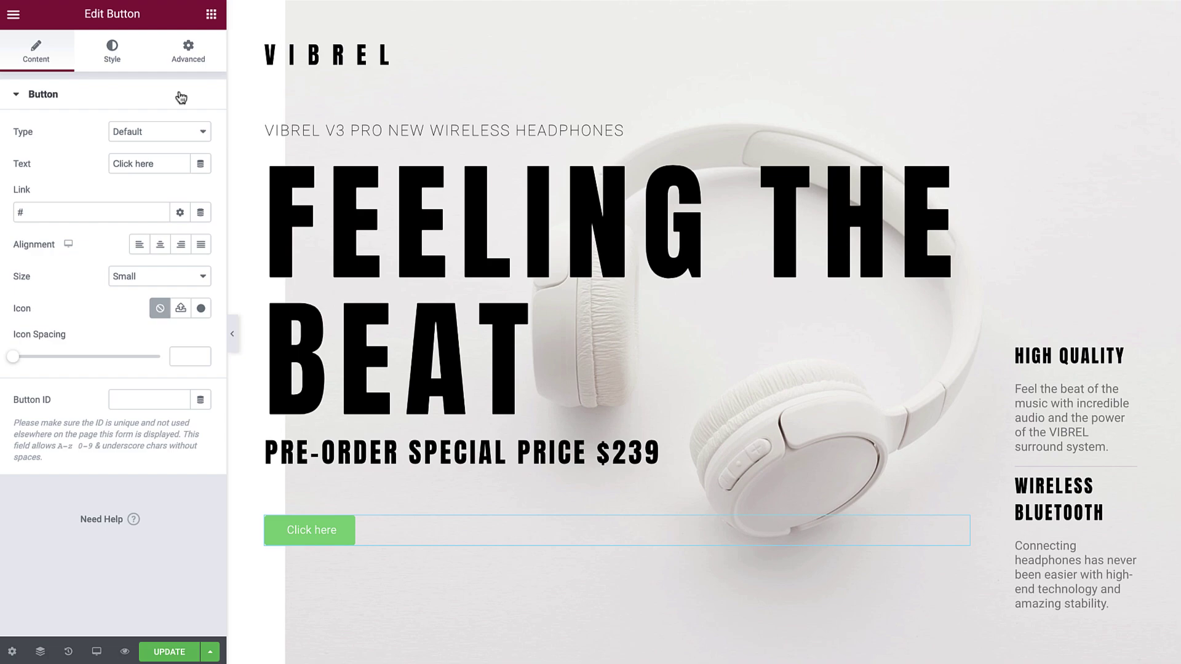
left_click(202, 132)
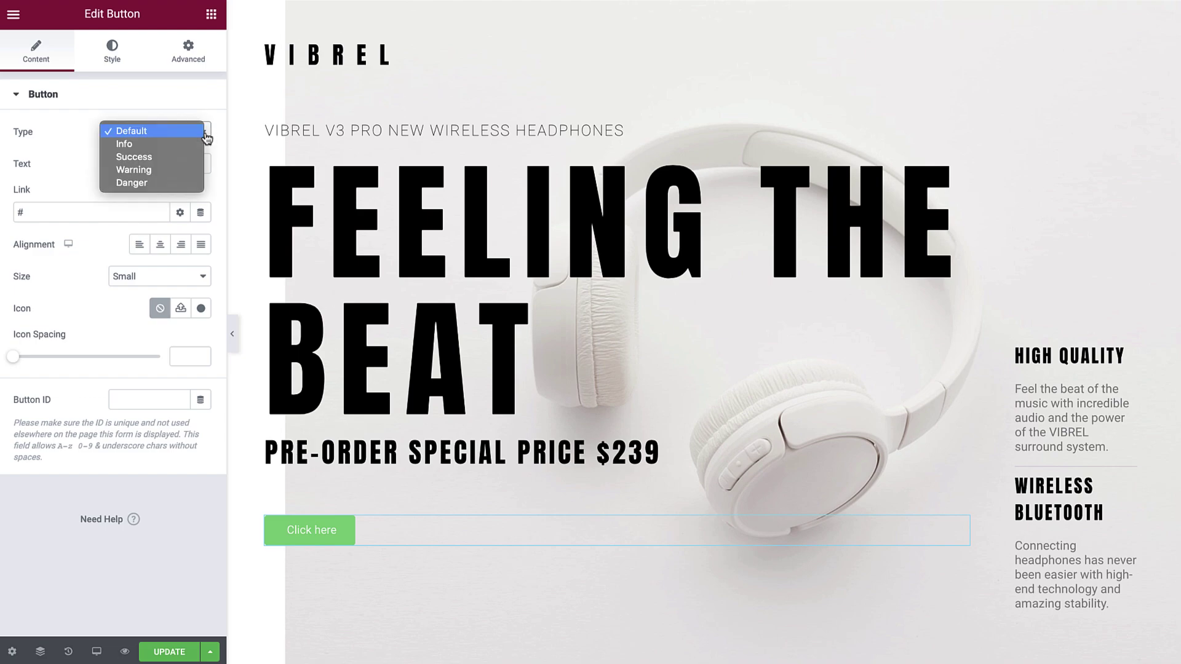
left_click(192, 146)
left_click(194, 140)
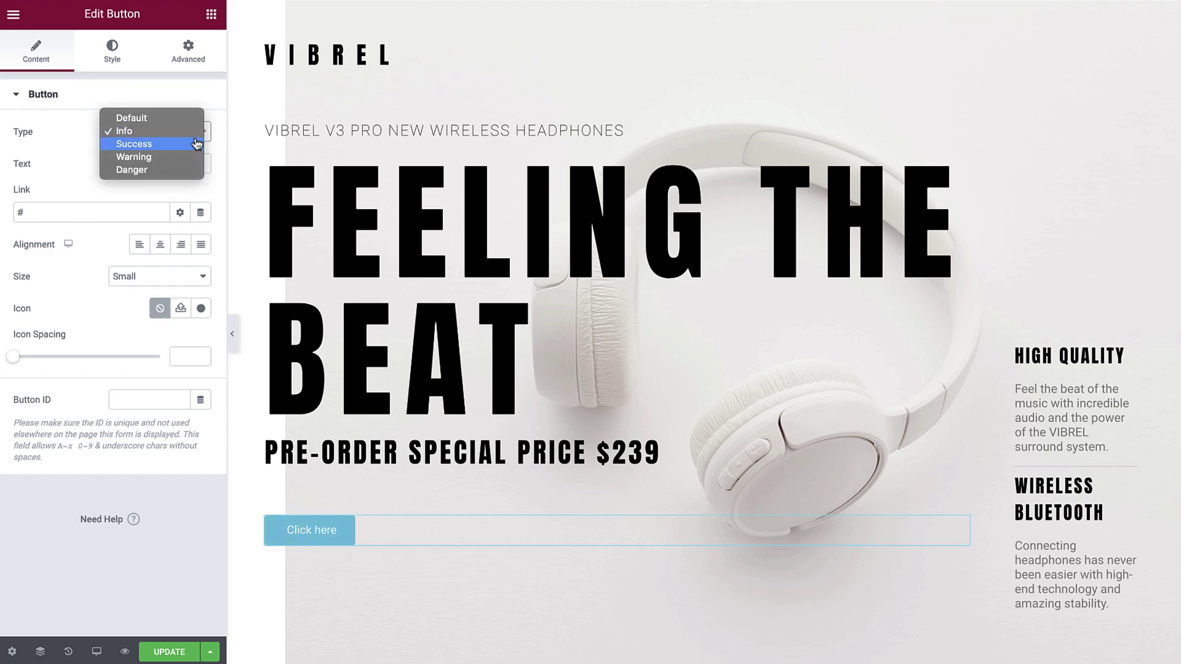
left_click(196, 145)
left_click(197, 142)
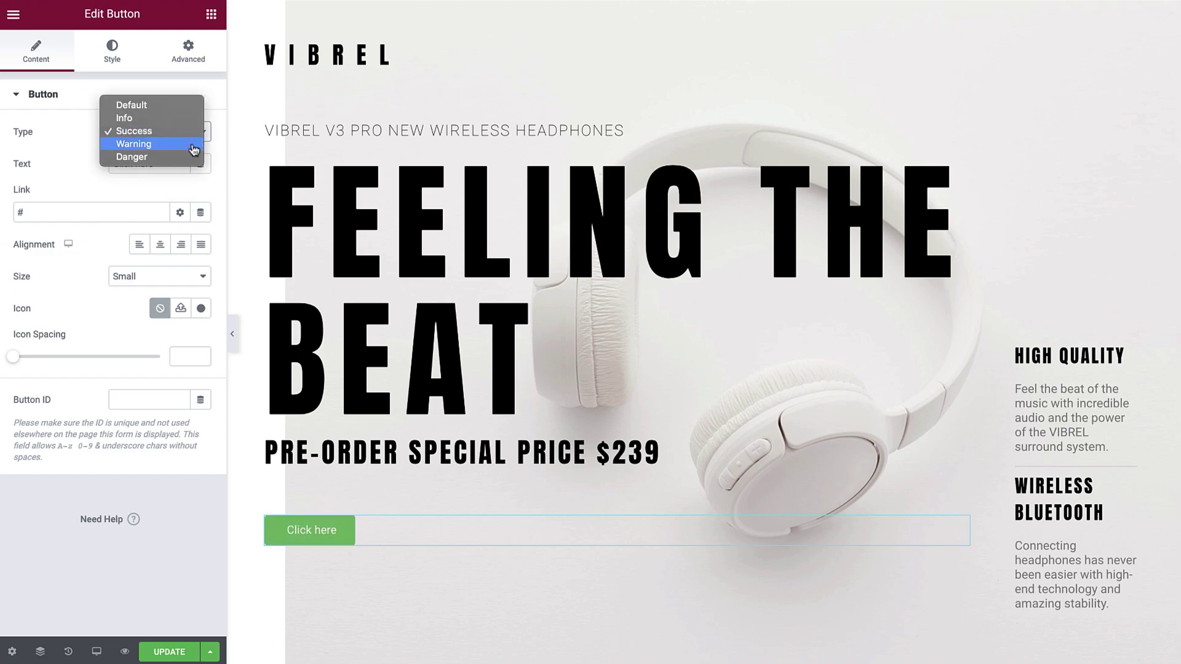
left_click(196, 143)
left_click(198, 140)
left_click(197, 145)
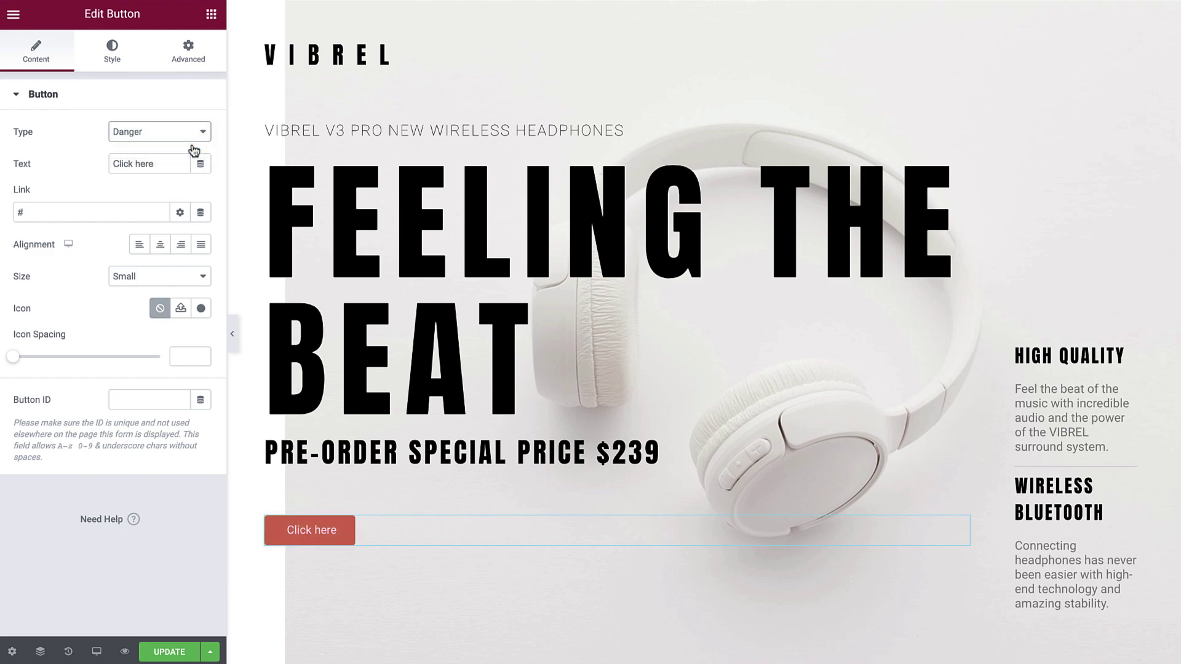
left_click(195, 139)
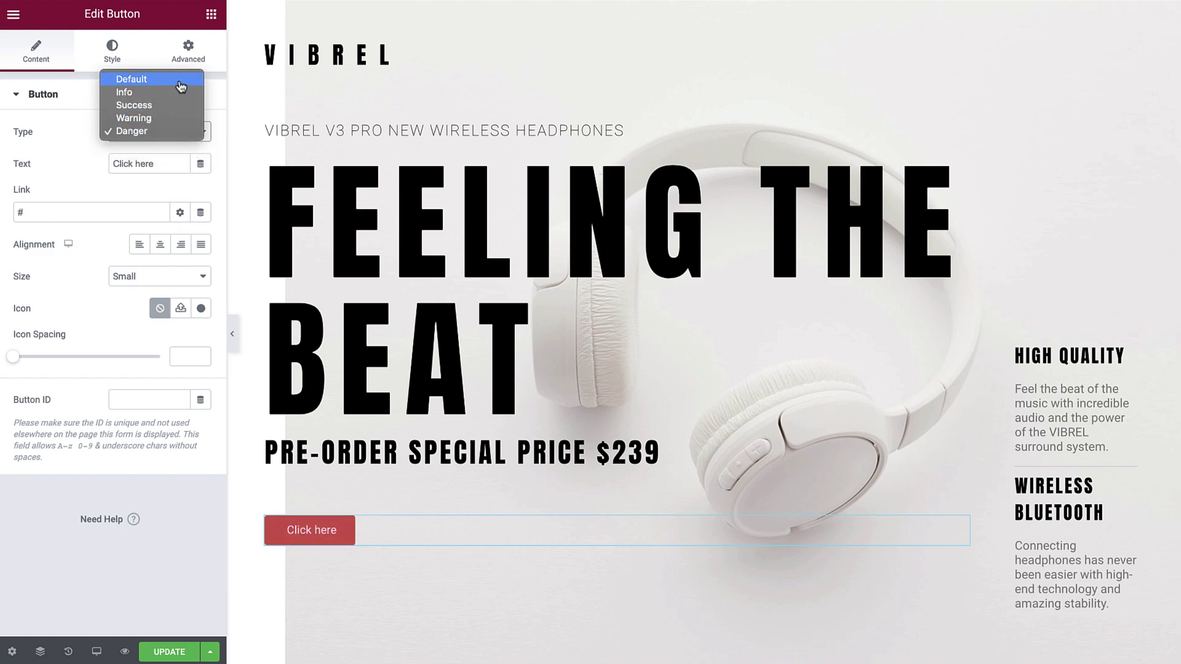
left_click(179, 81)
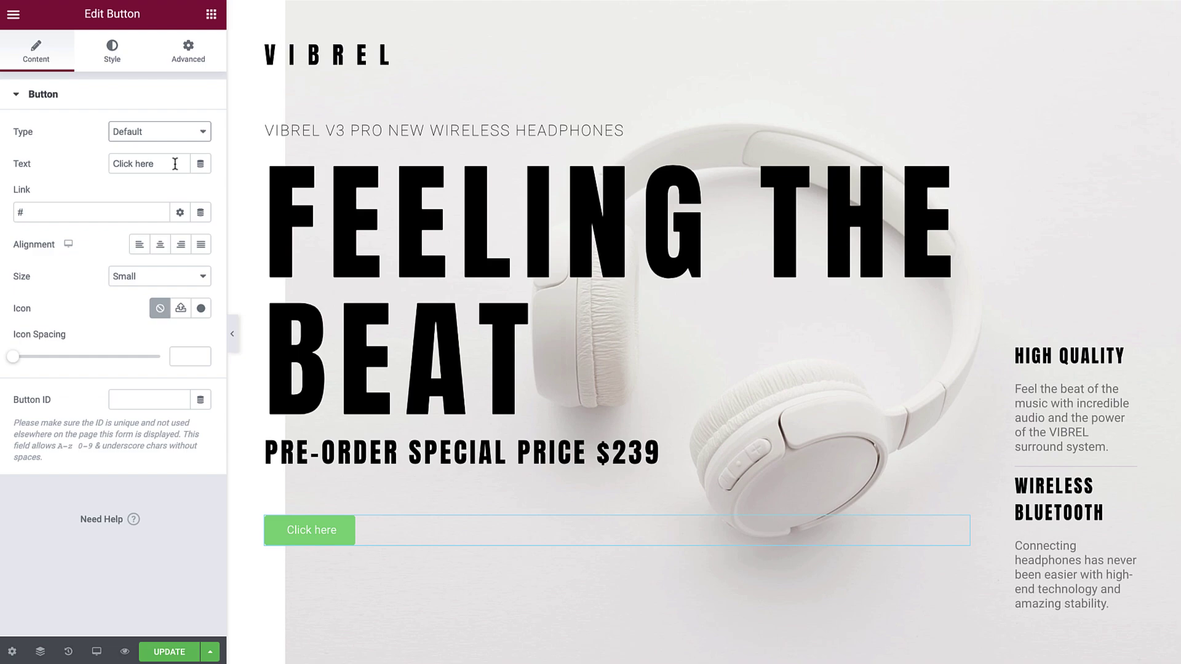
Change the button label from 'Click here' to 'Buy Now'
left_click_drag(175, 164, 88, 163)
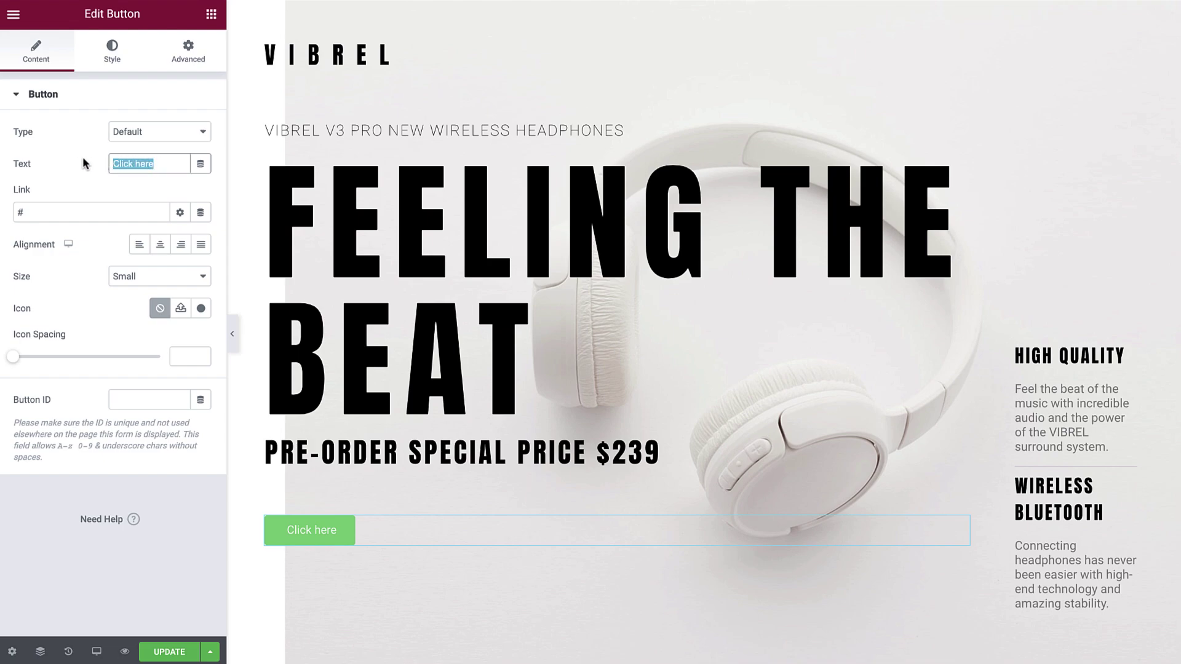
type("Buy Now")
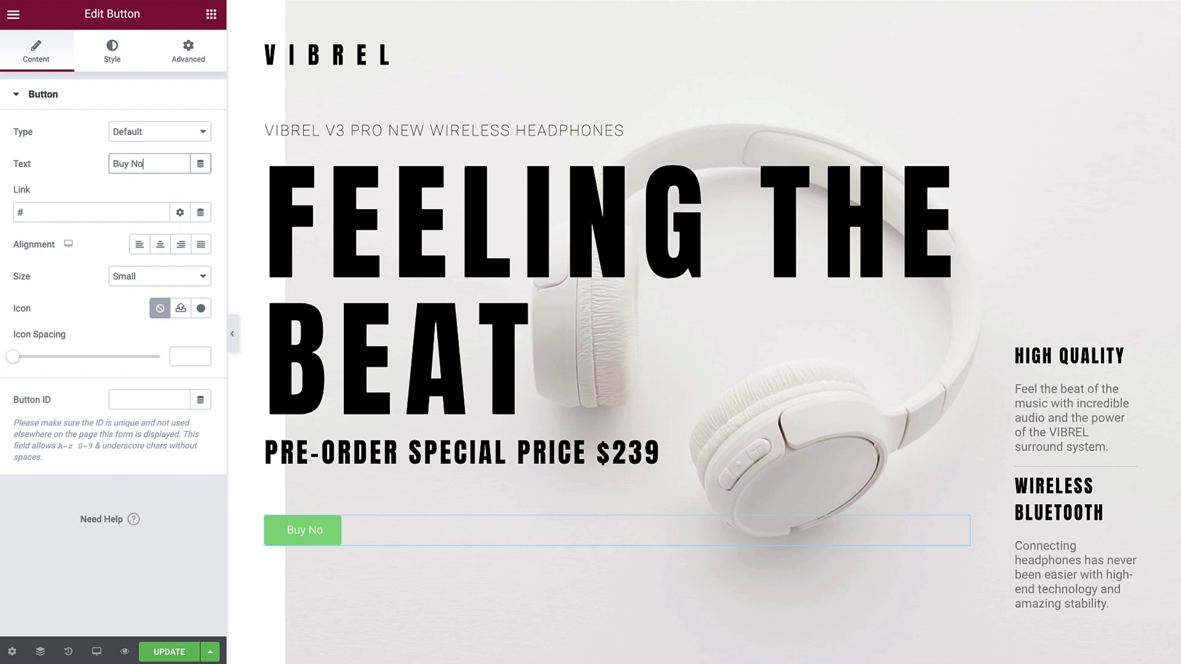
left_click(75, 163)
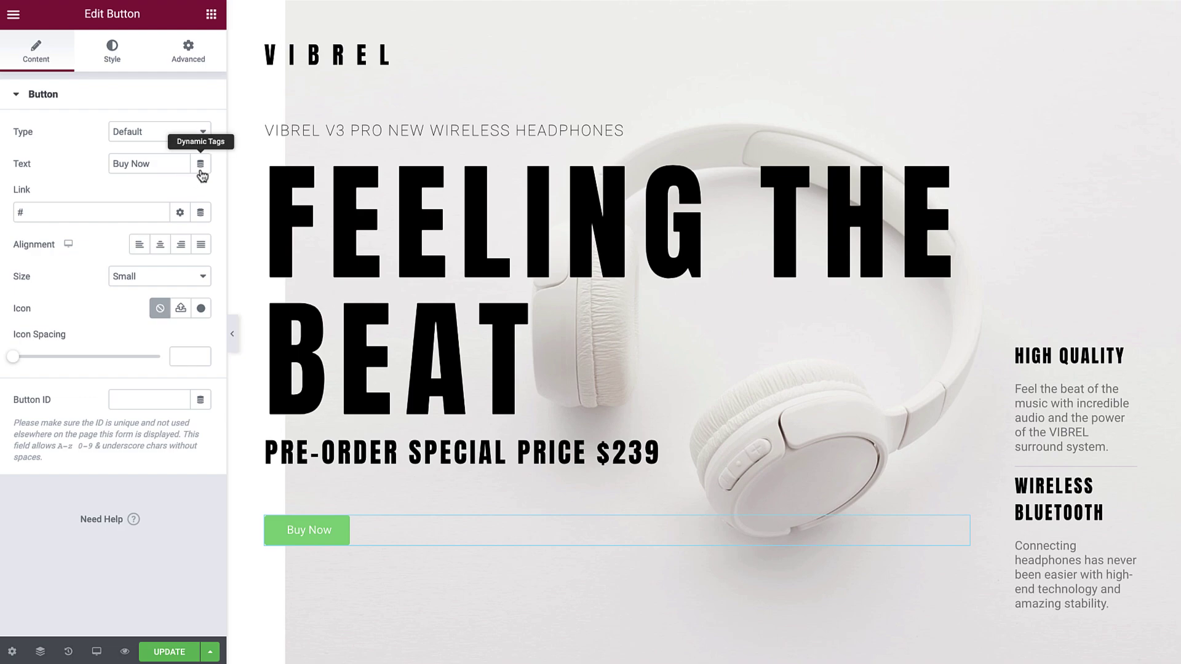
Link the button to the Product page by searching 'product' in the Link field
left_click(53, 209)
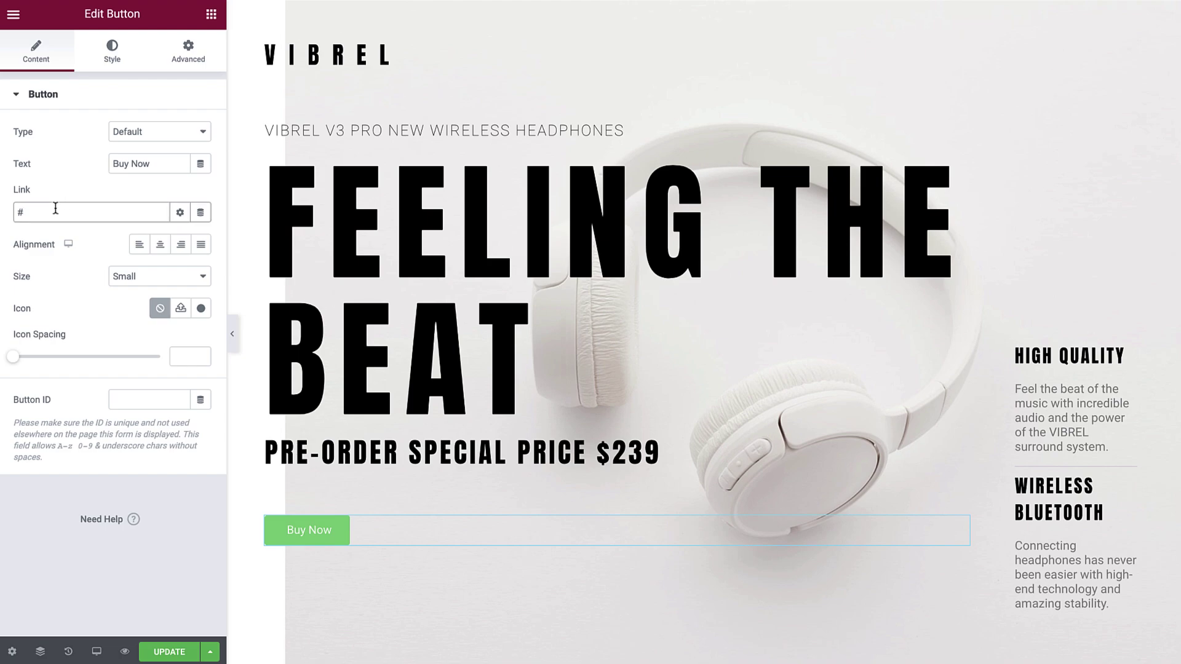
key("BackSpace")
type("www.website.com")
key("ctrl+a")
type("product")
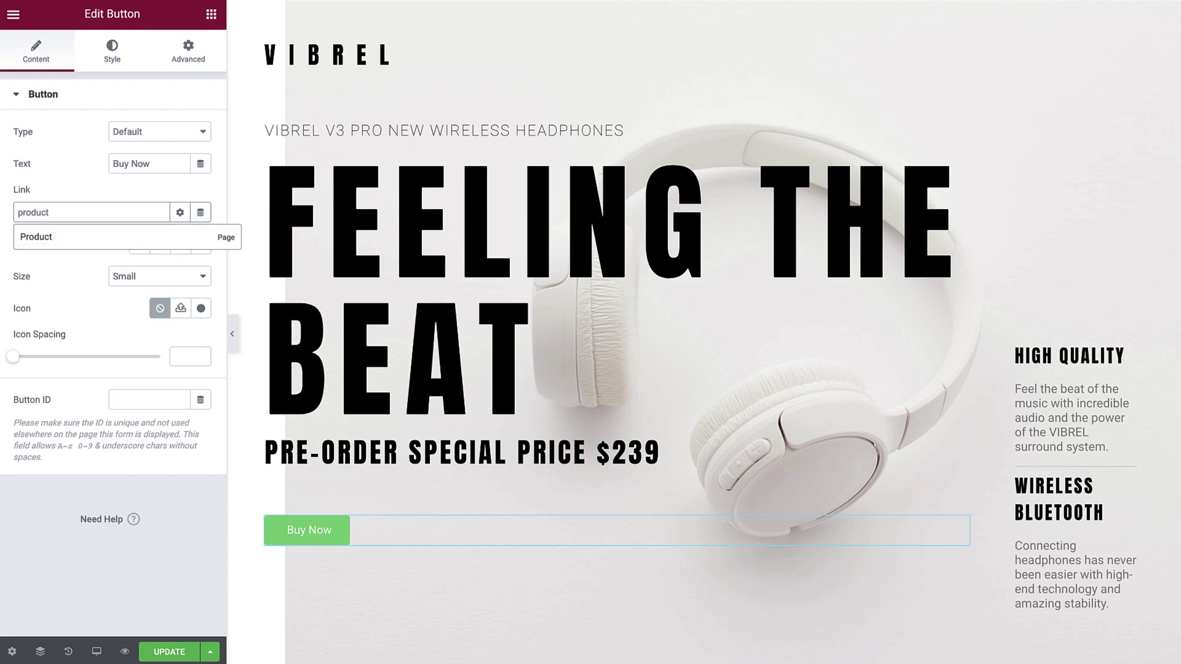
left_click(70, 238)
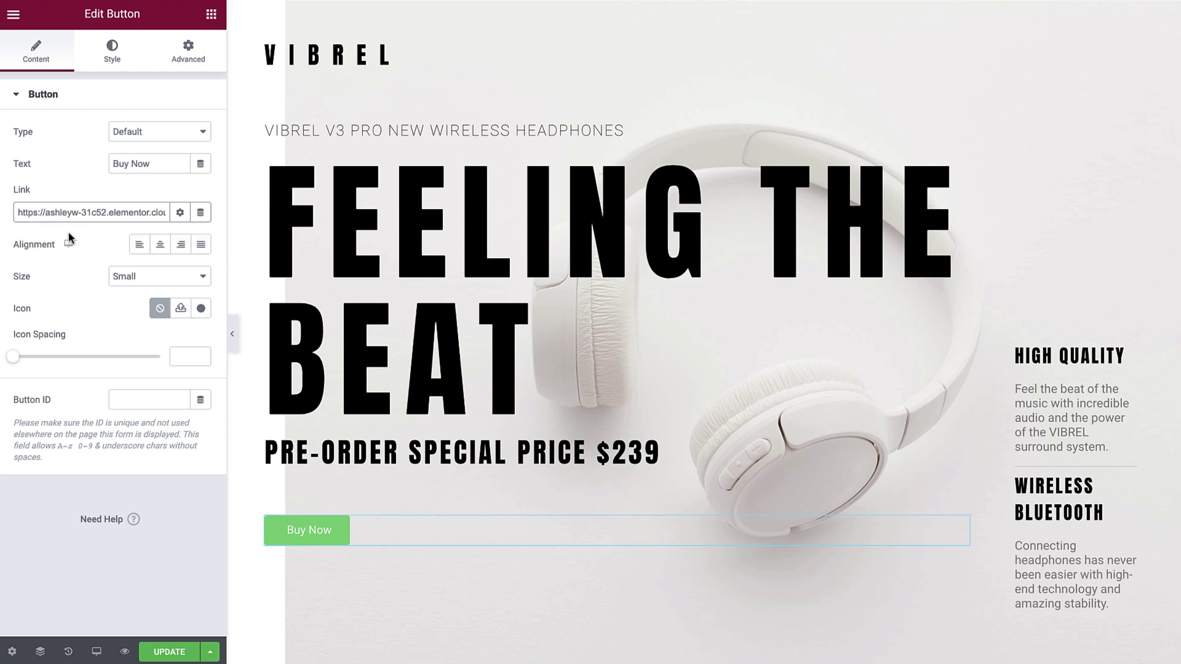
left_click(179, 212)
left_click(19, 236)
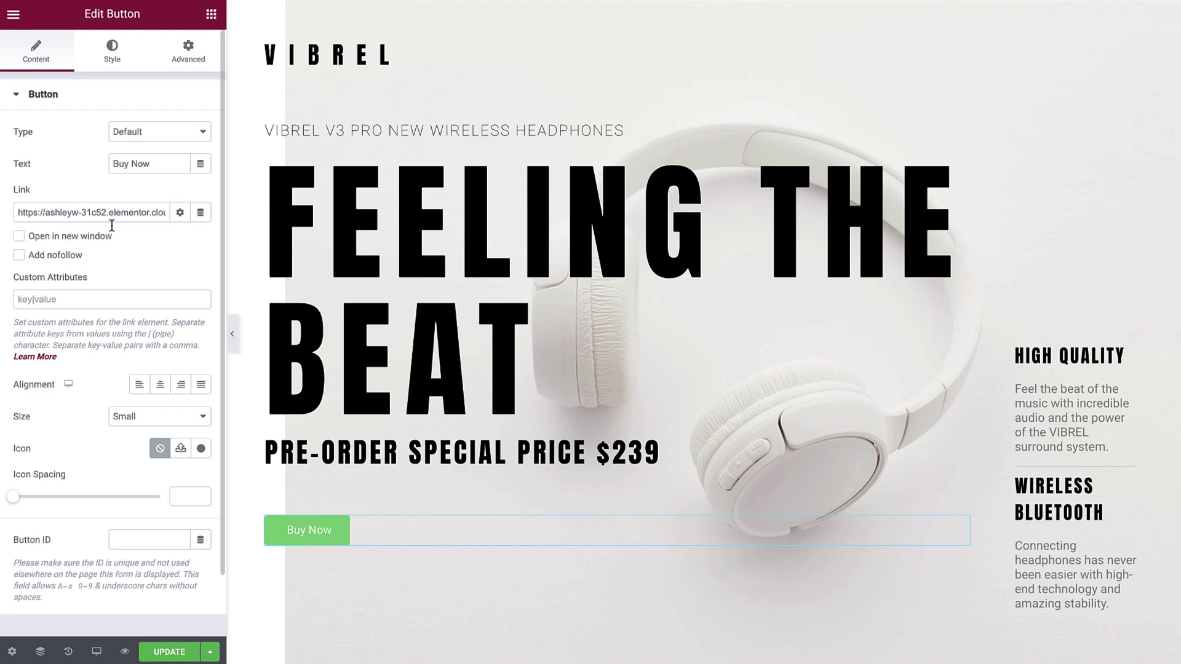
left_click(179, 212)
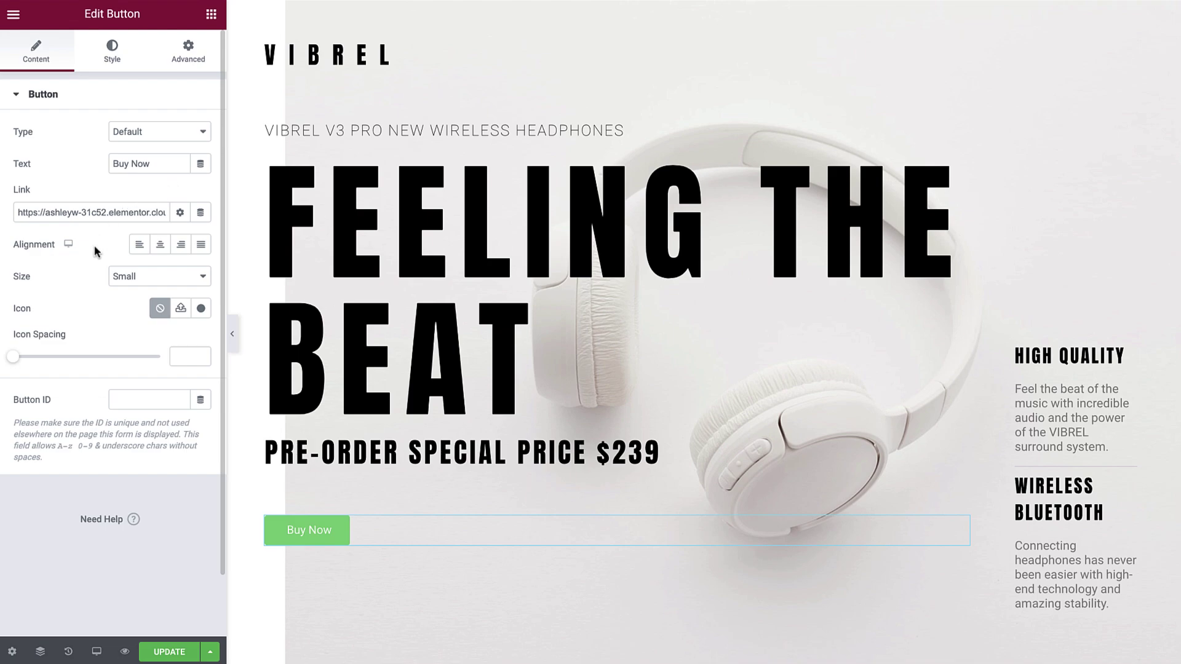
Try left, centre, right and full-width alignment, then leave the button left-aligned
left_click(142, 248)
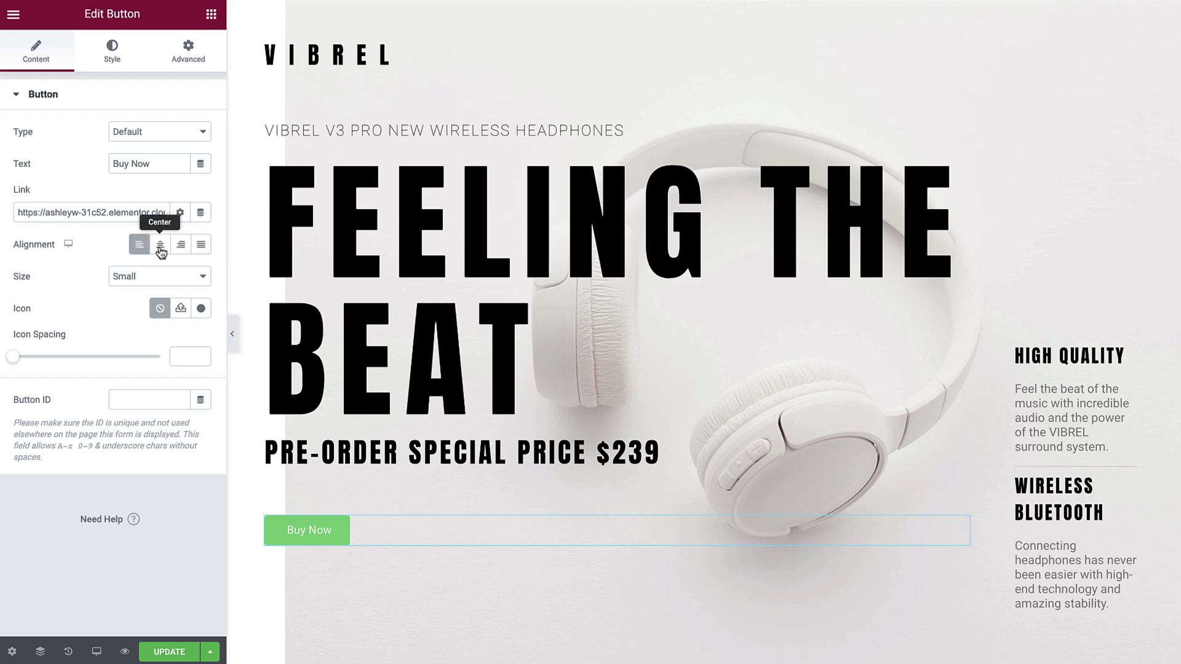
left_click(165, 248)
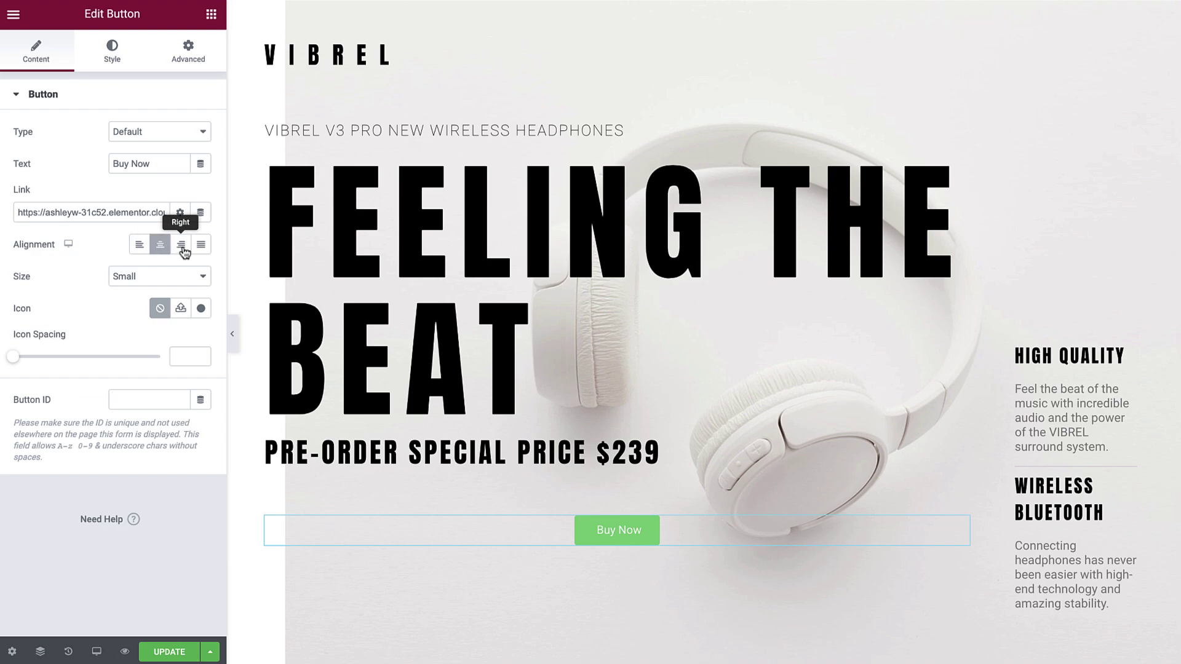
left_click(183, 250)
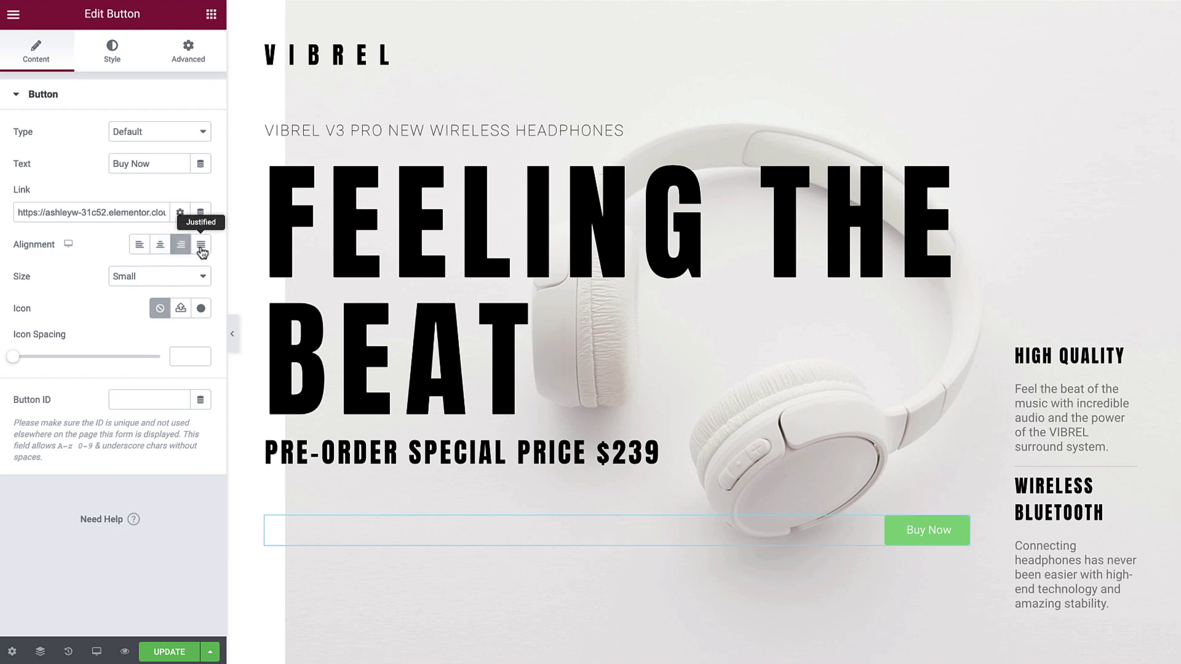
left_click(201, 251)
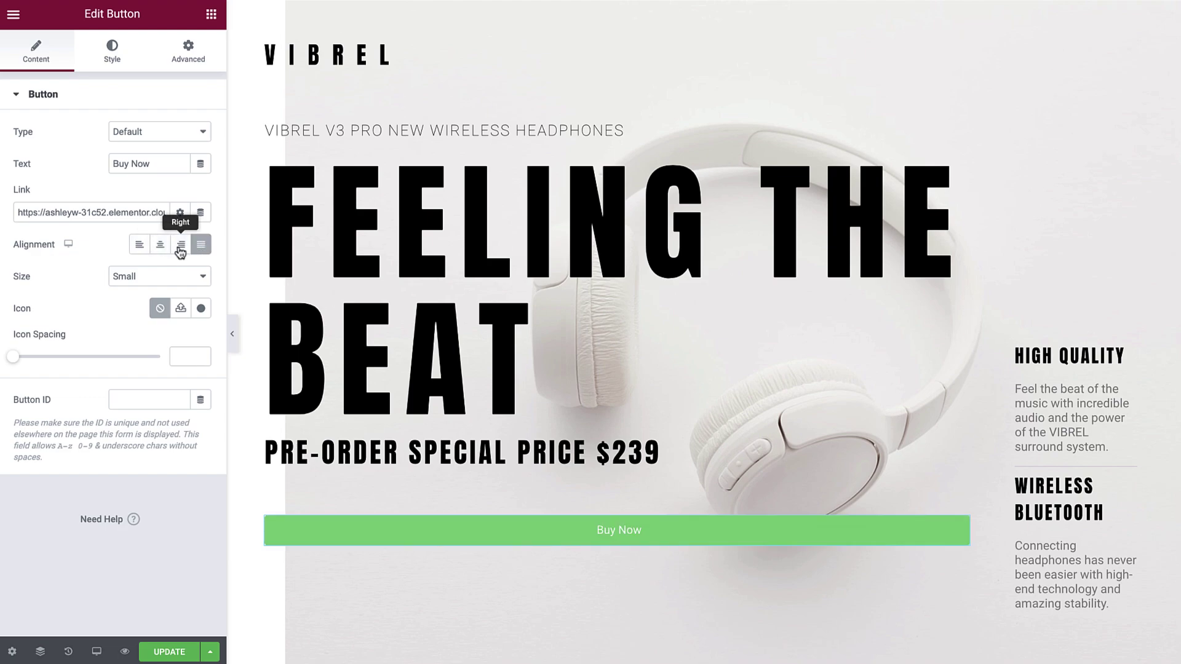
left_click(140, 250)
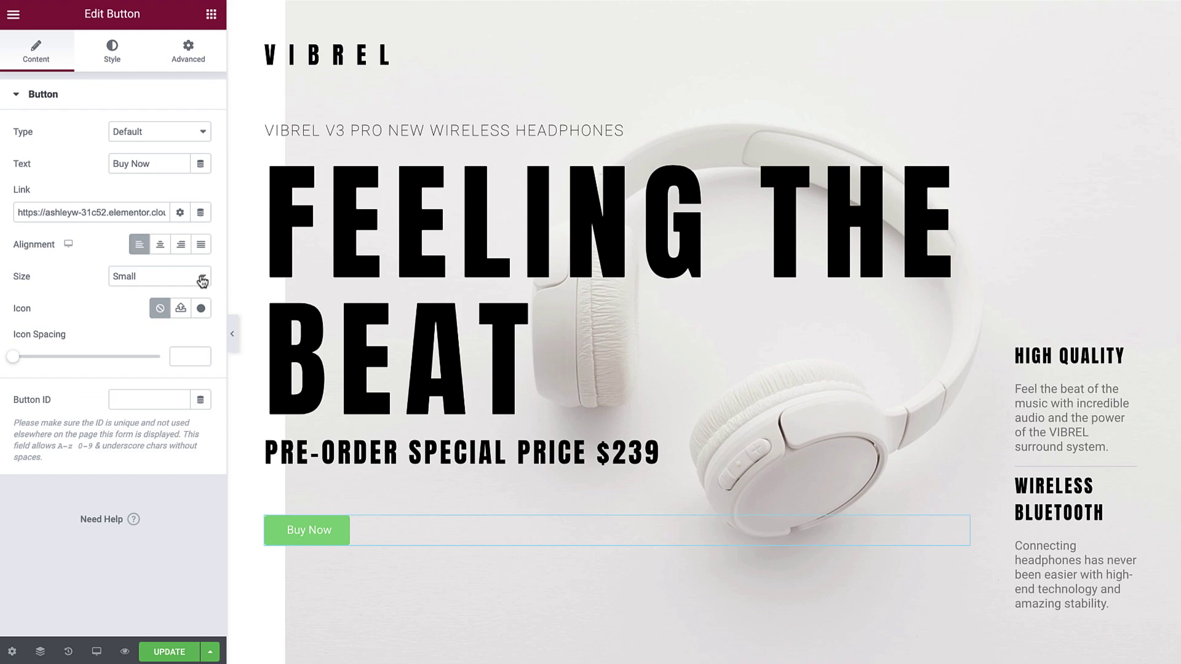
Preview Extra Small, Medium, Large and Extra Large sizes, then set the button to Small
left_click(202, 281)
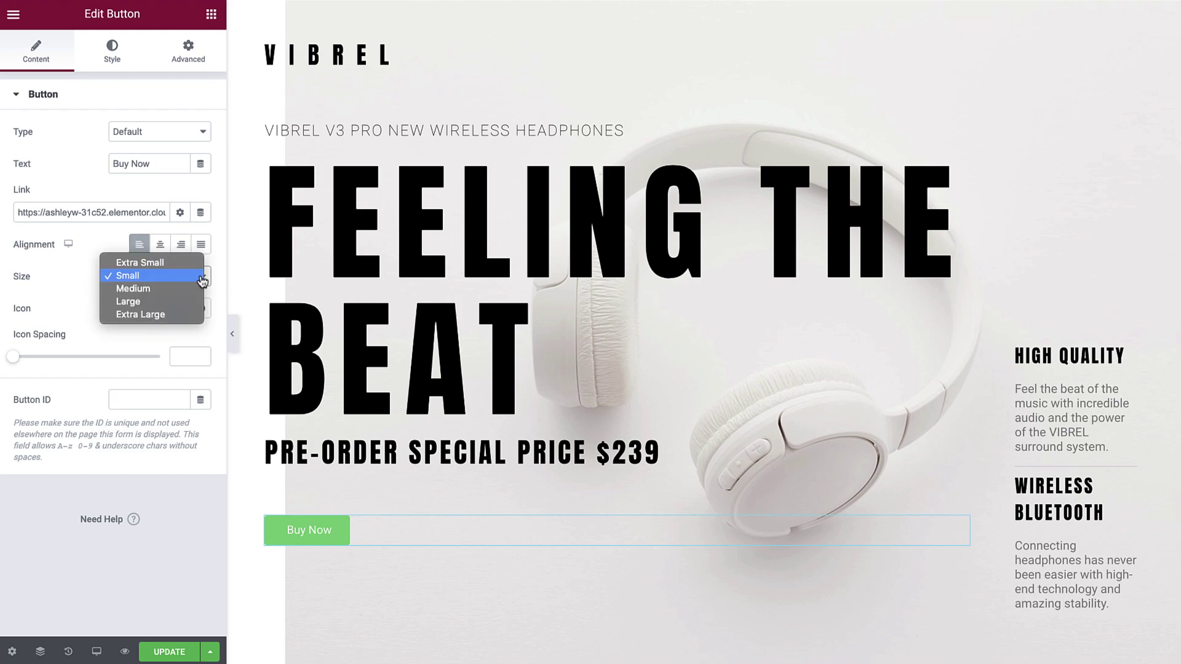
left_click(200, 257)
left_click(203, 279)
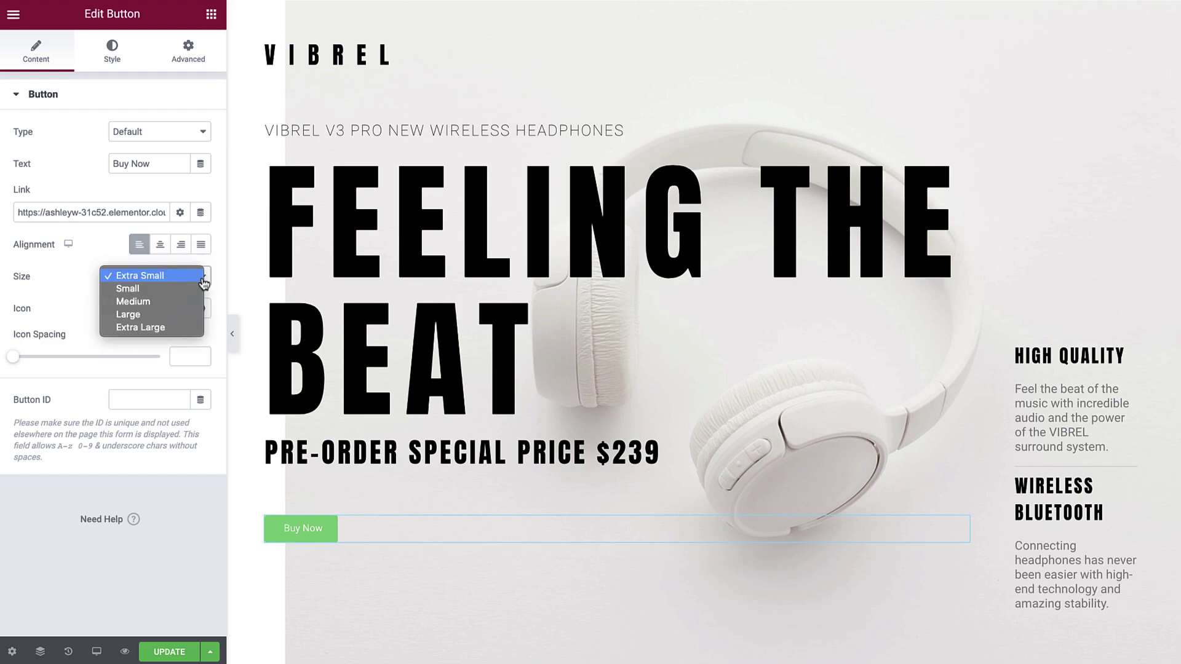
left_click(202, 284)
left_click(203, 281)
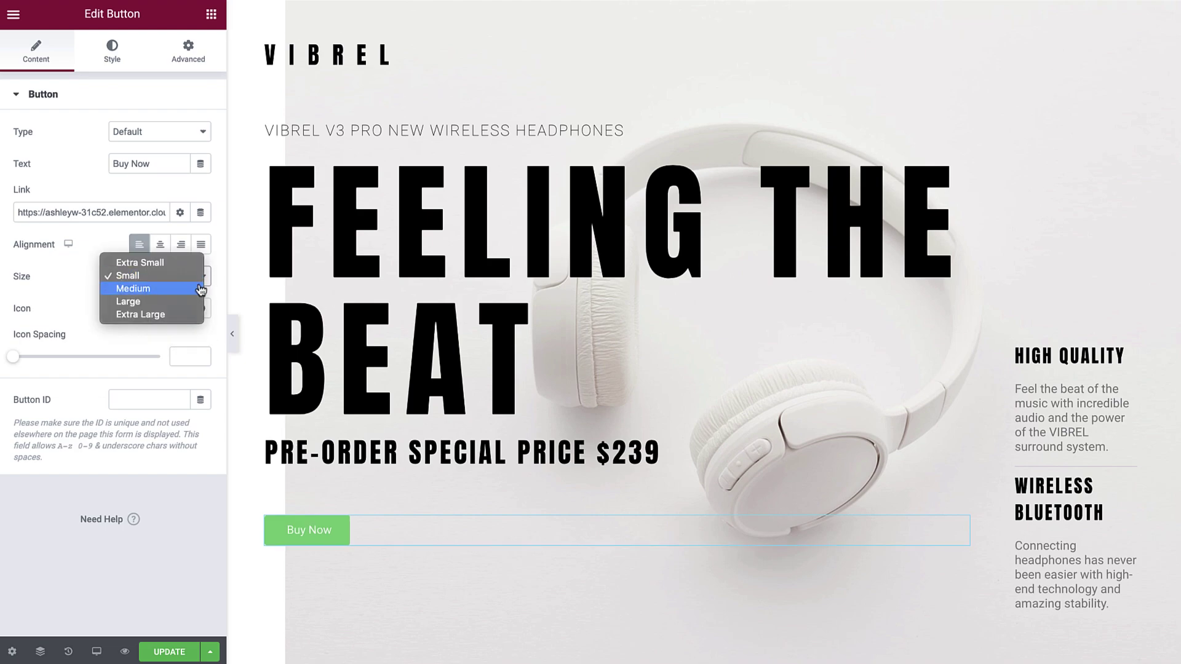
left_click(203, 288)
left_click(204, 282)
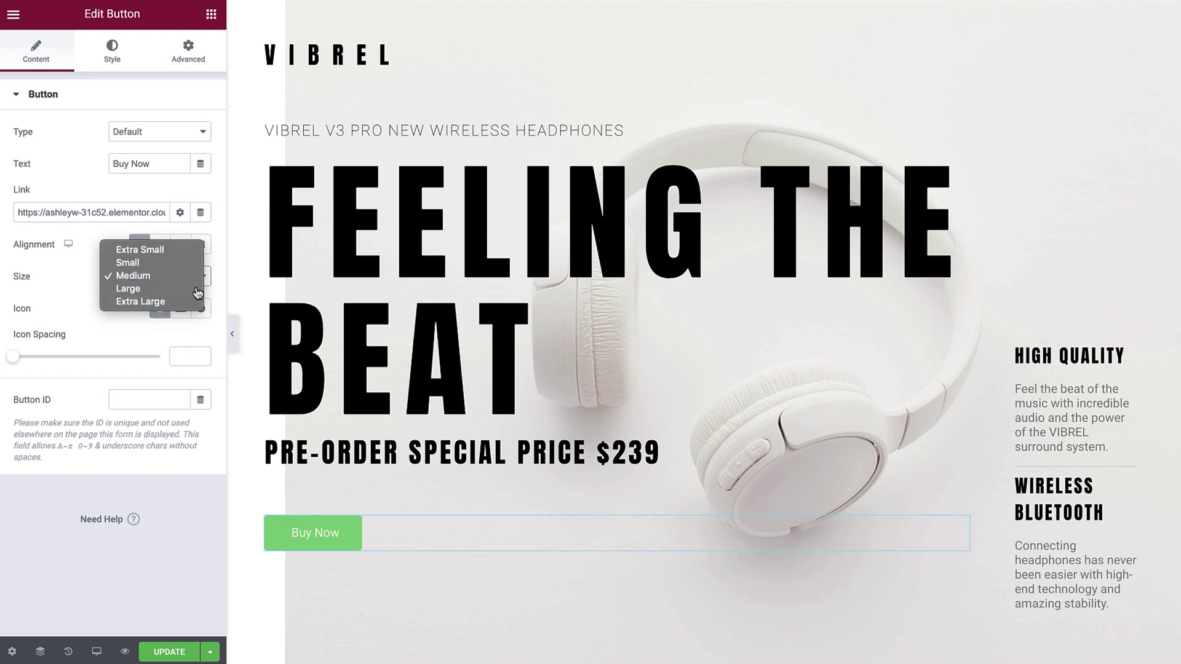
left_click(202, 288)
left_click(204, 280)
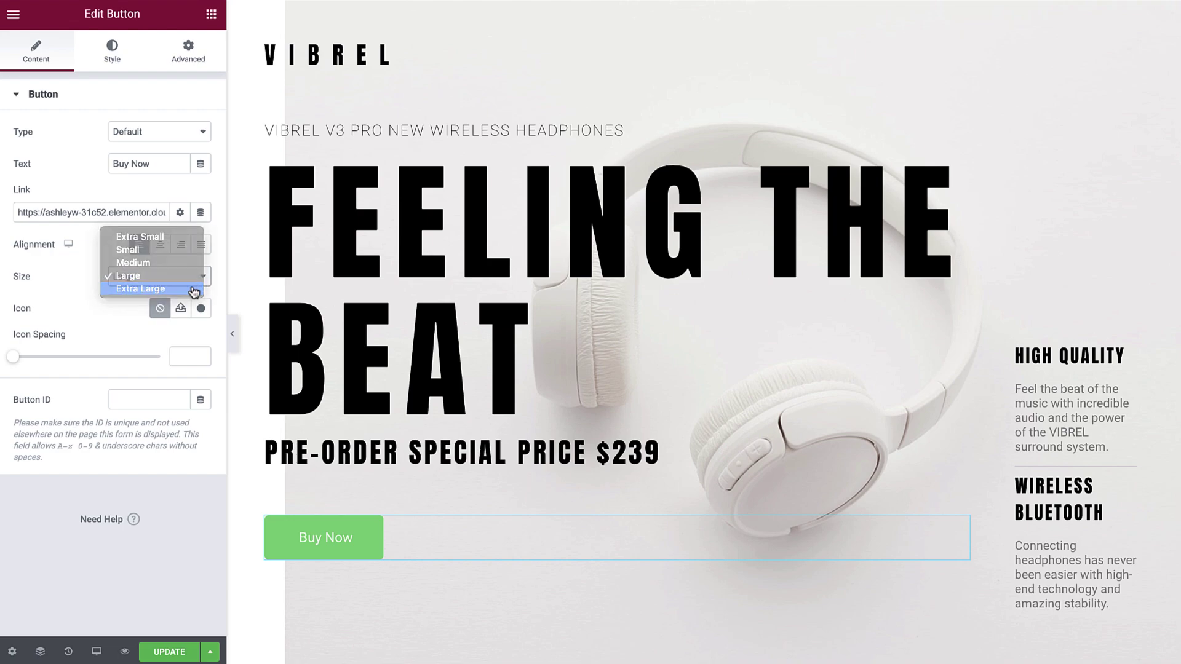
left_click(197, 288)
left_click(194, 283)
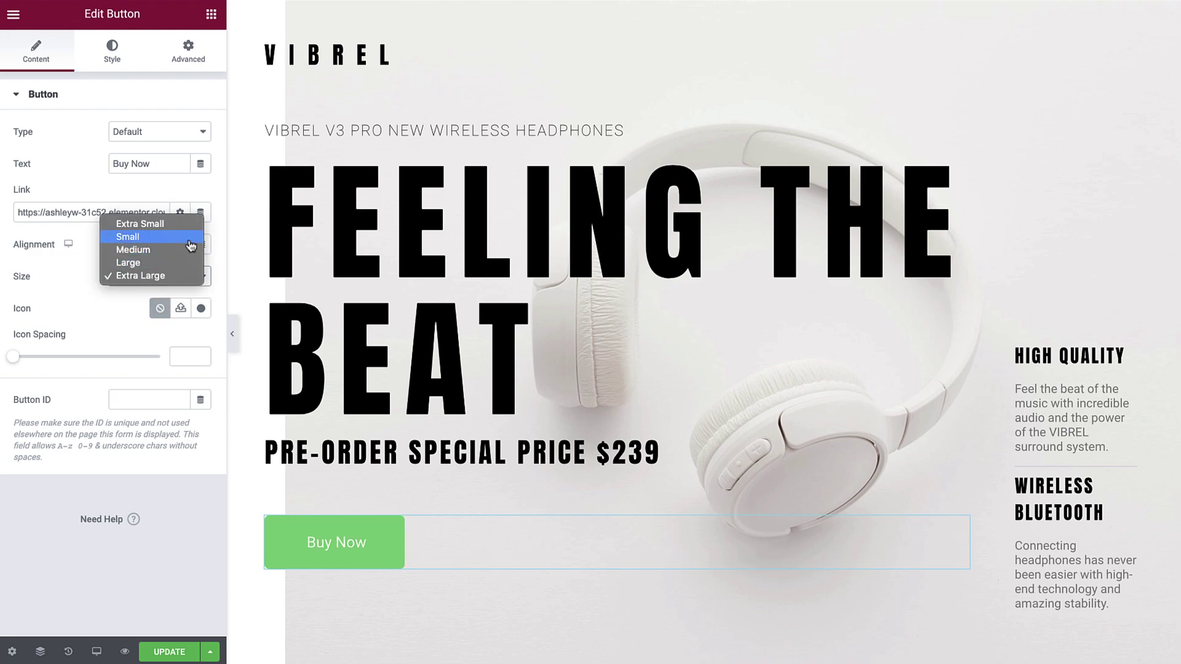
left_click(157, 237)
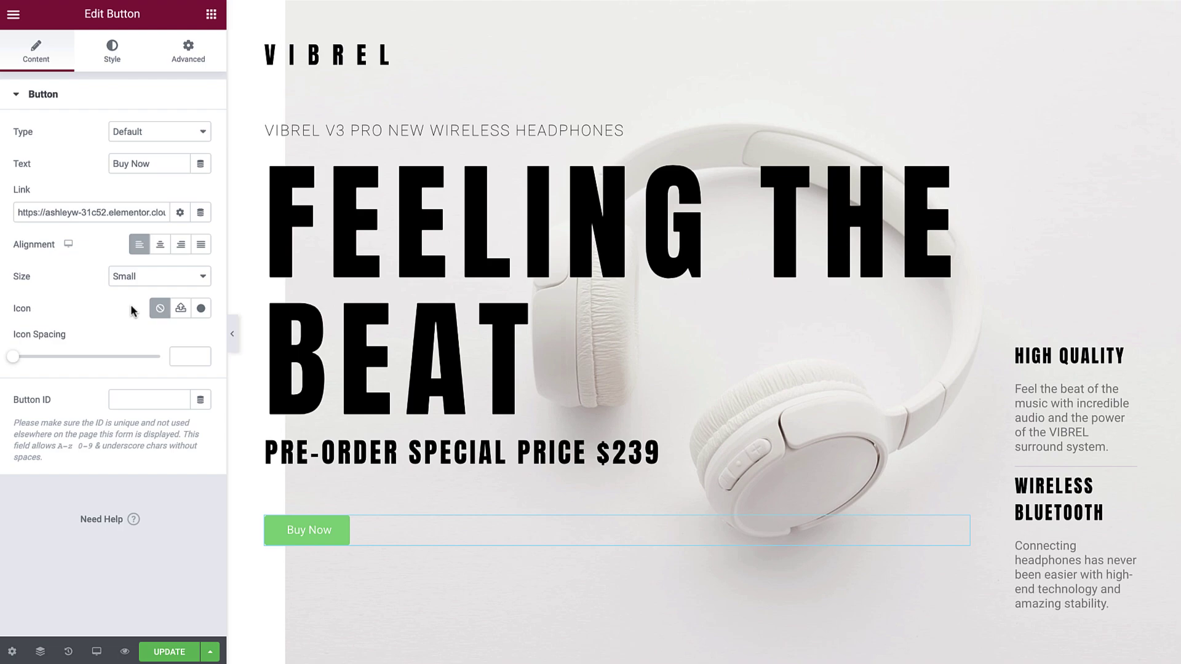
left_click(201, 310)
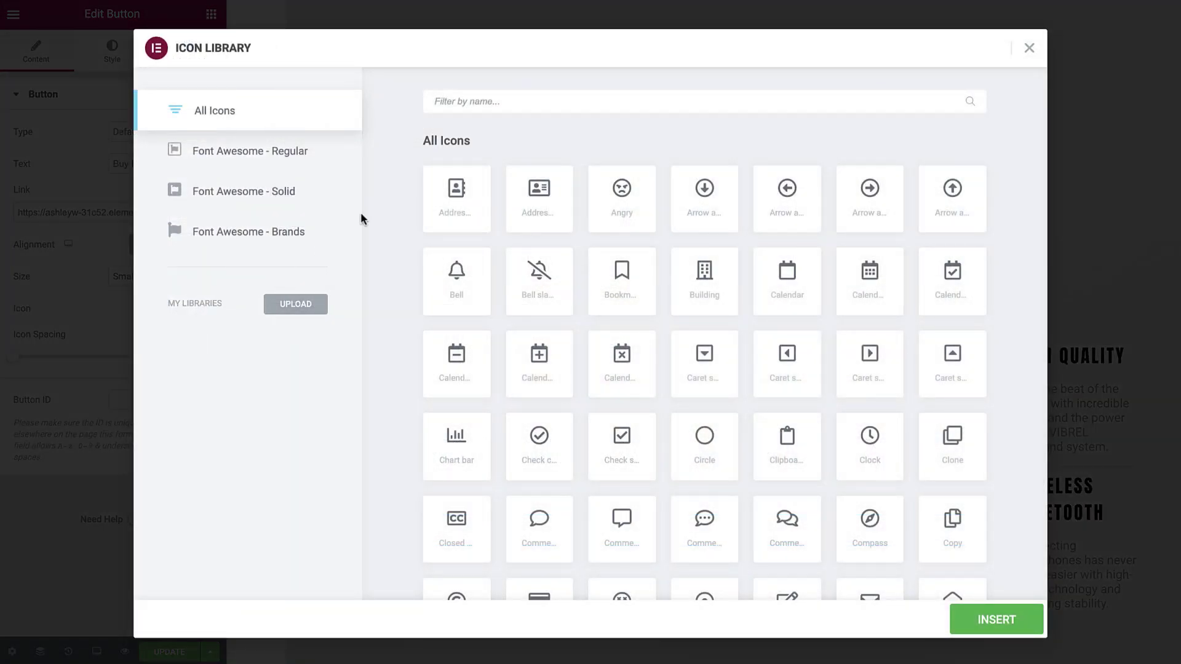
left_click(521, 102)
type("arrow")
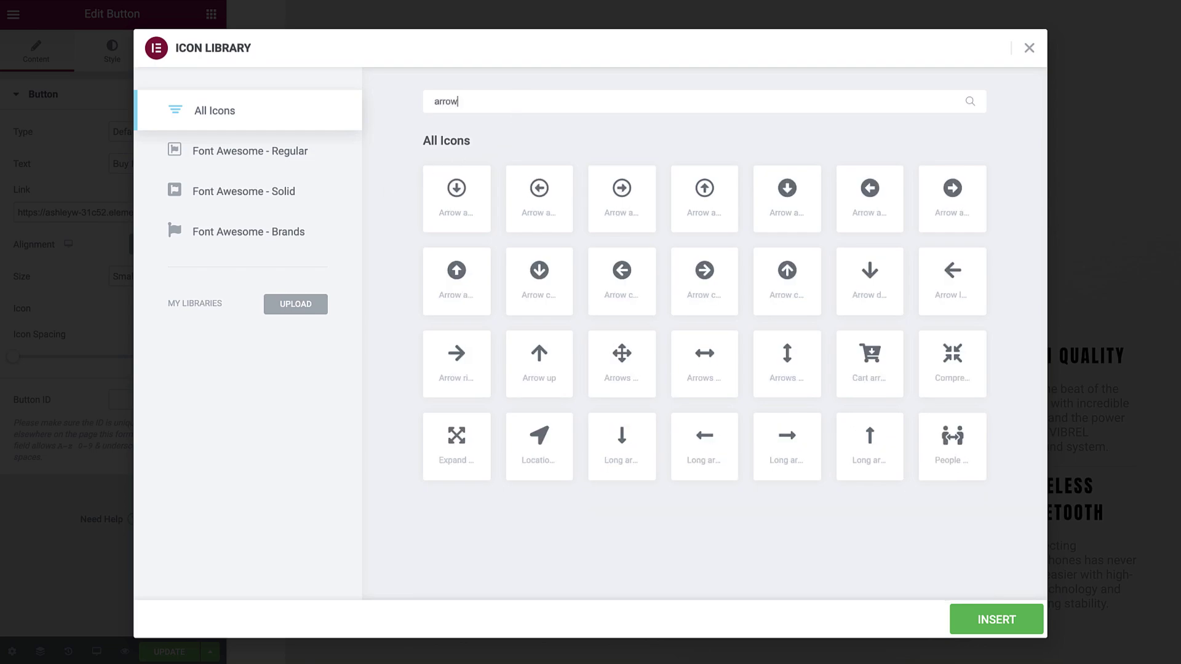
left_click(620, 205)
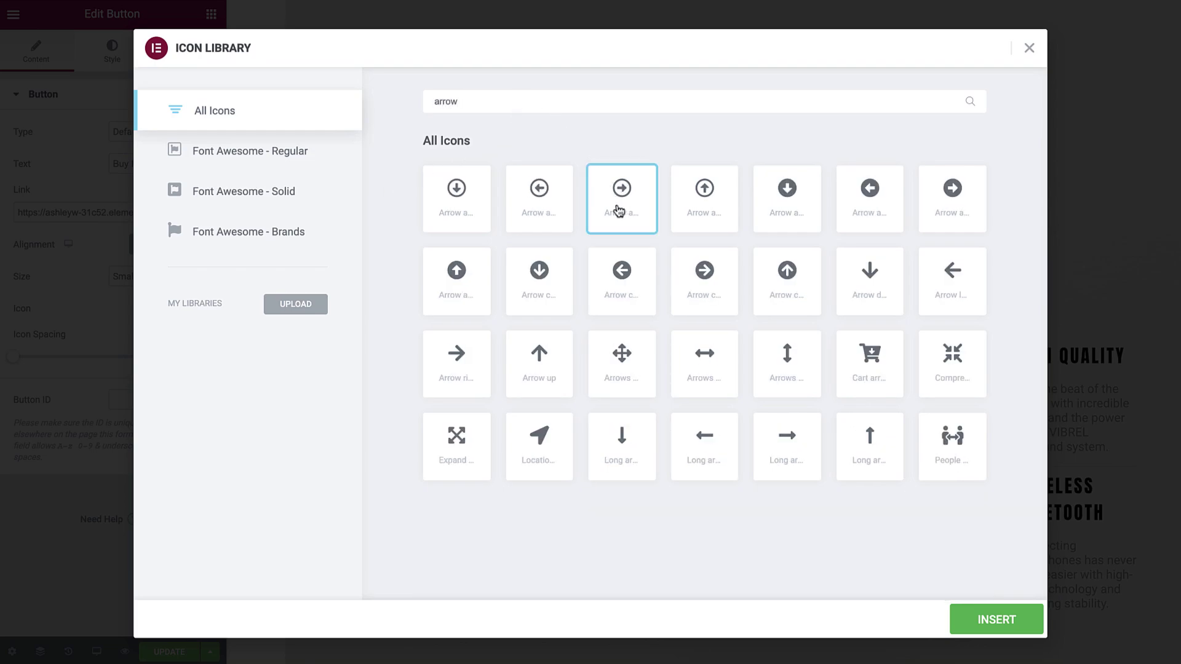
left_click(985, 622)
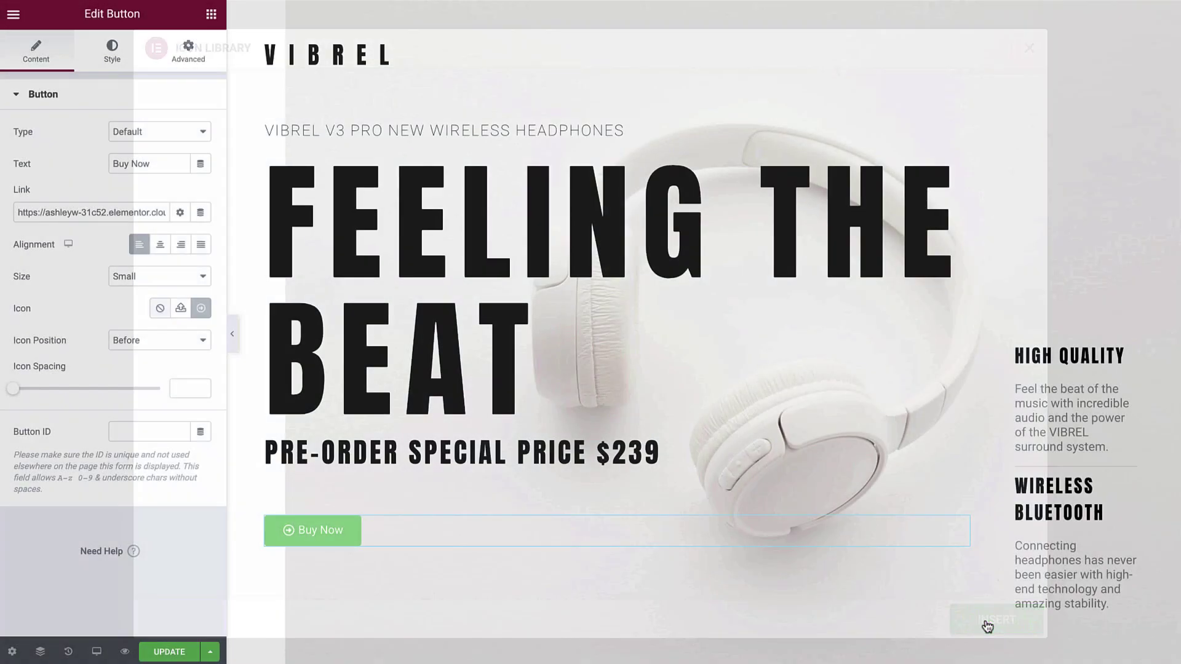
left_click(205, 347)
left_click(192, 354)
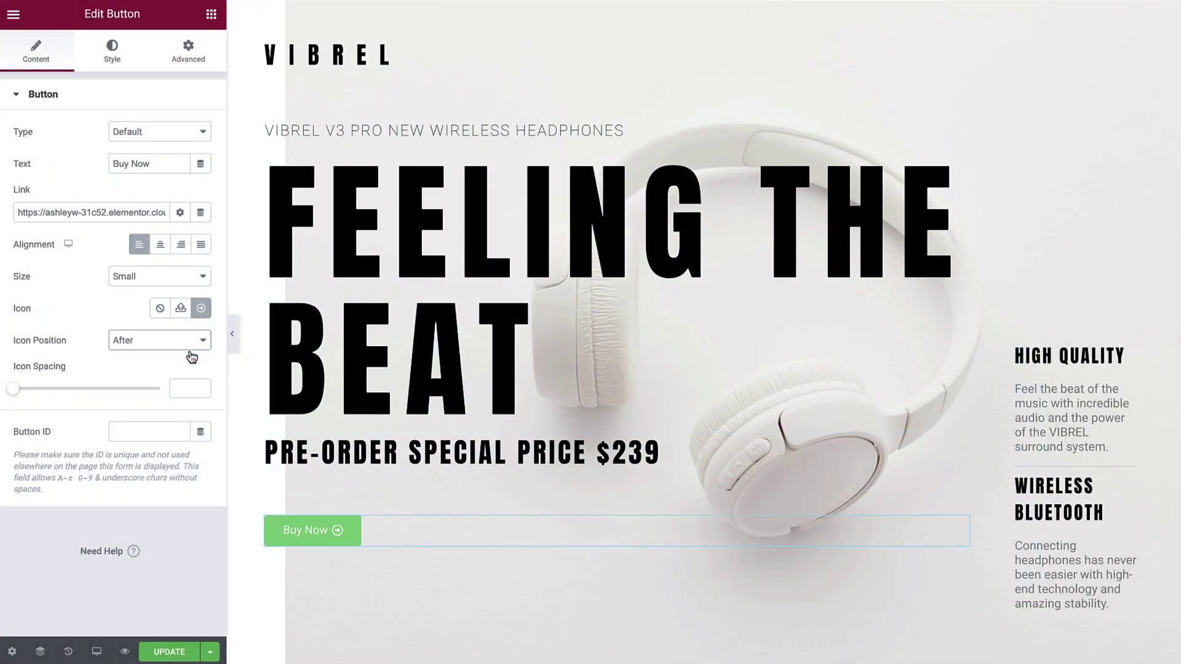
left_click(196, 352)
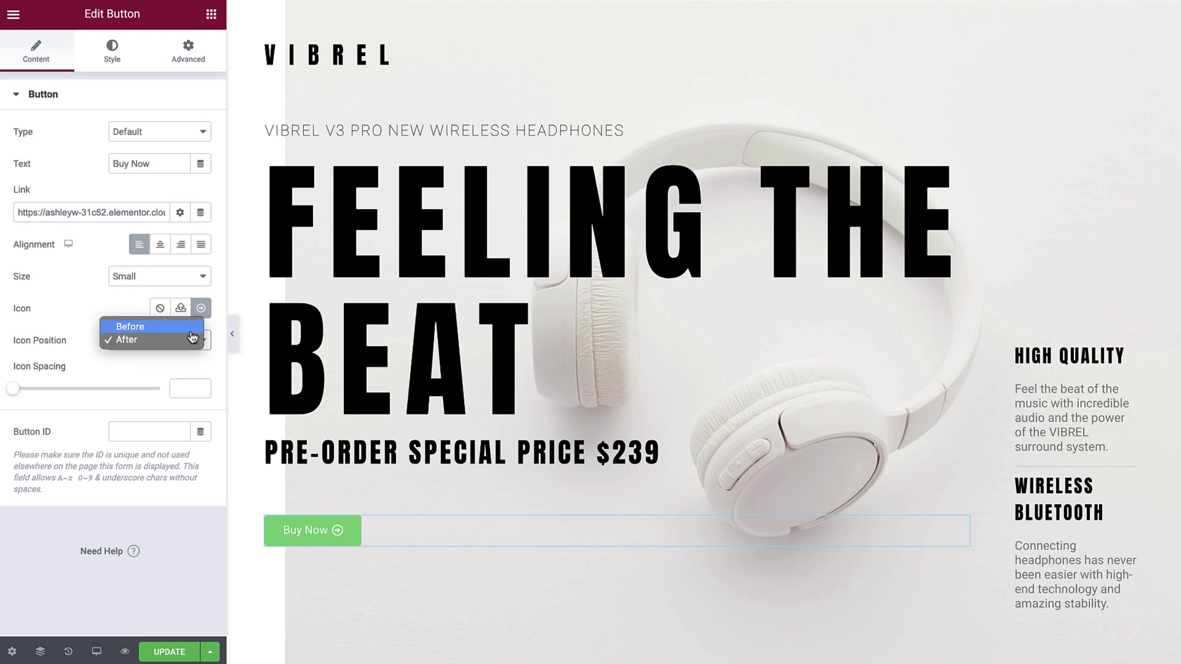
left_click(157, 327)
left_click_drag(15, 391, 105, 395)
double_click(178, 388)
type("10")
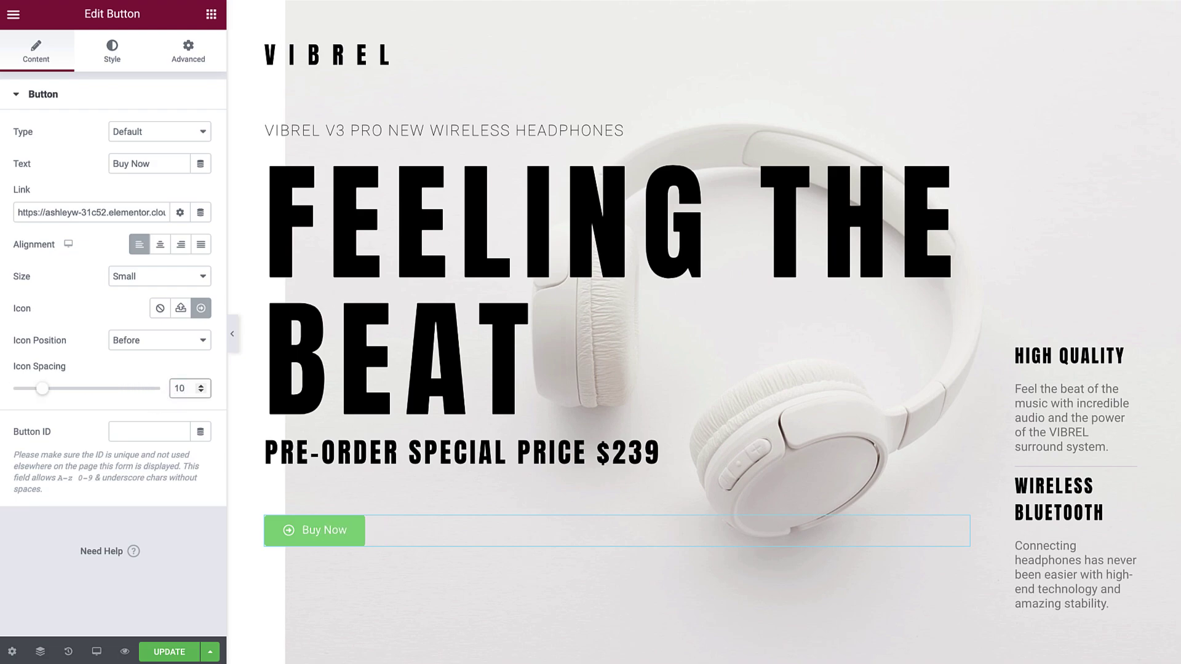
left_click(148, 398)
left_click_drag(46, 391, 9, 390)
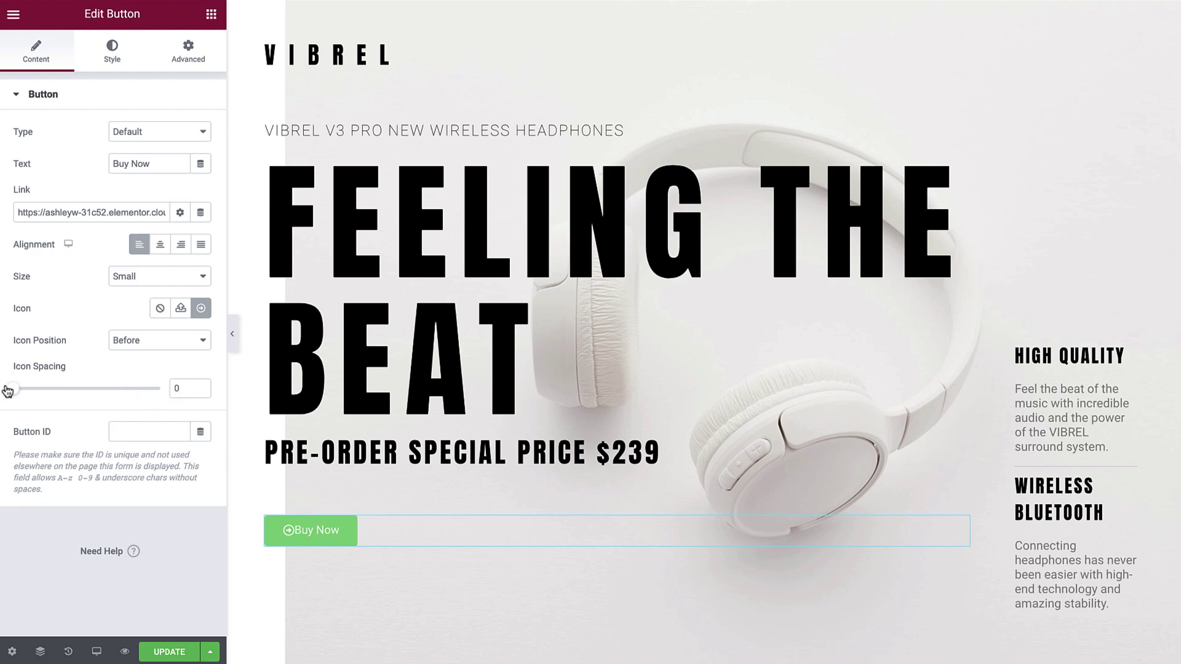
left_click(161, 313)
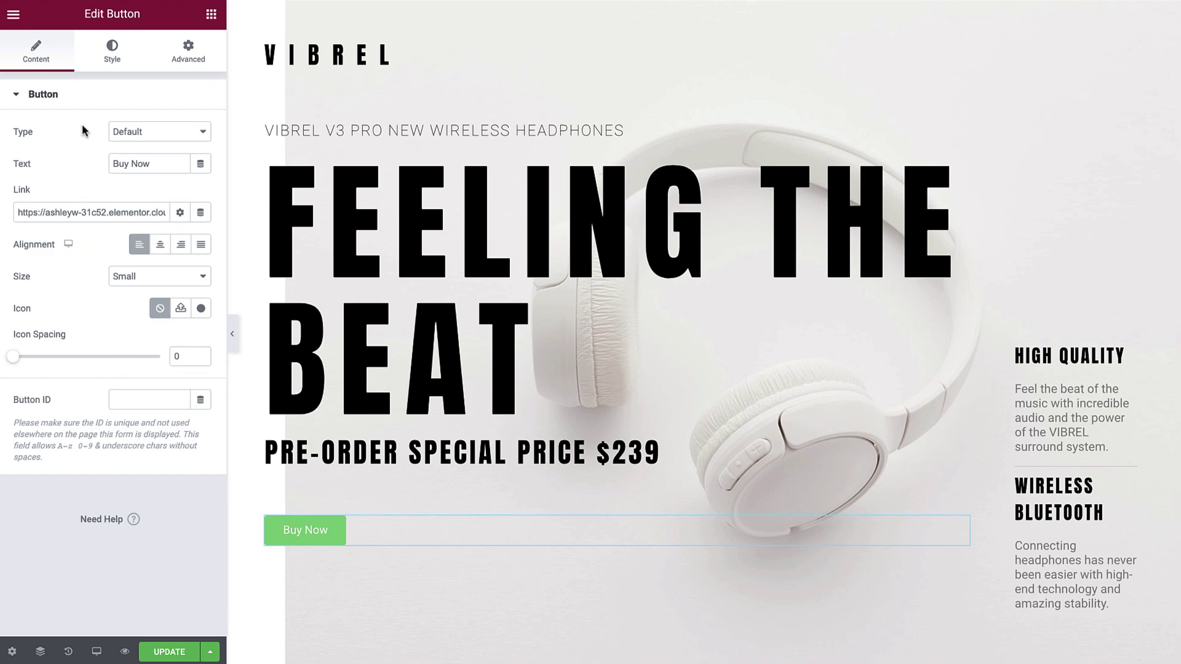
left_click(114, 59)
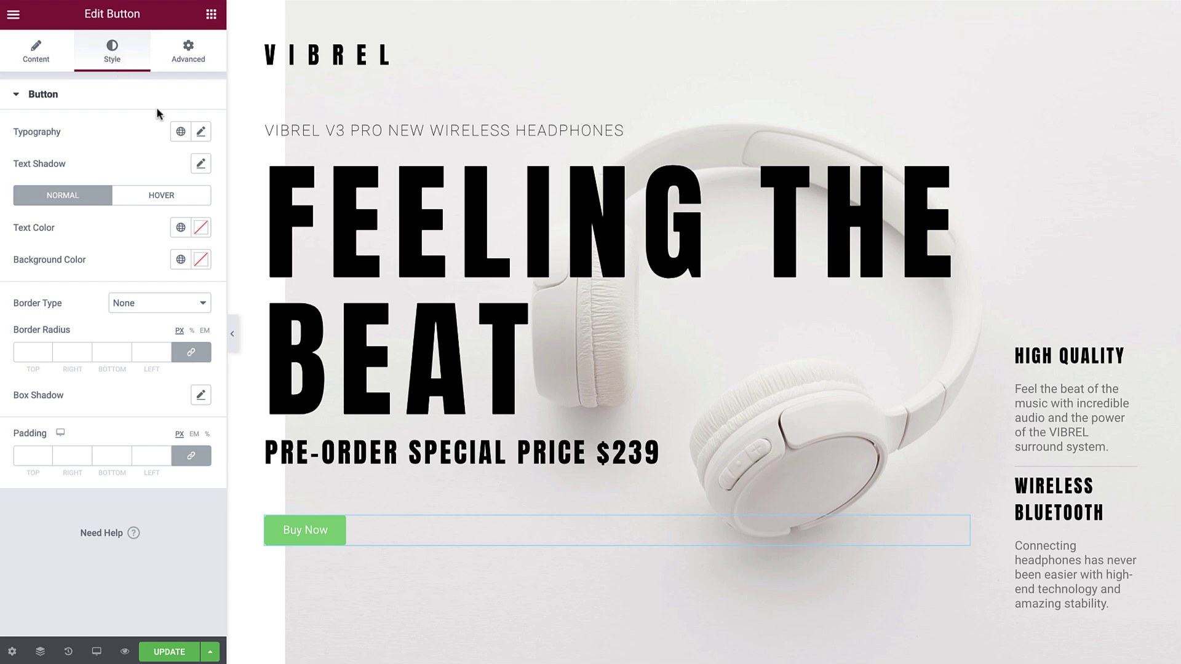
Set the button typography to Montserrat, 16px, weight 600
left_click(201, 133)
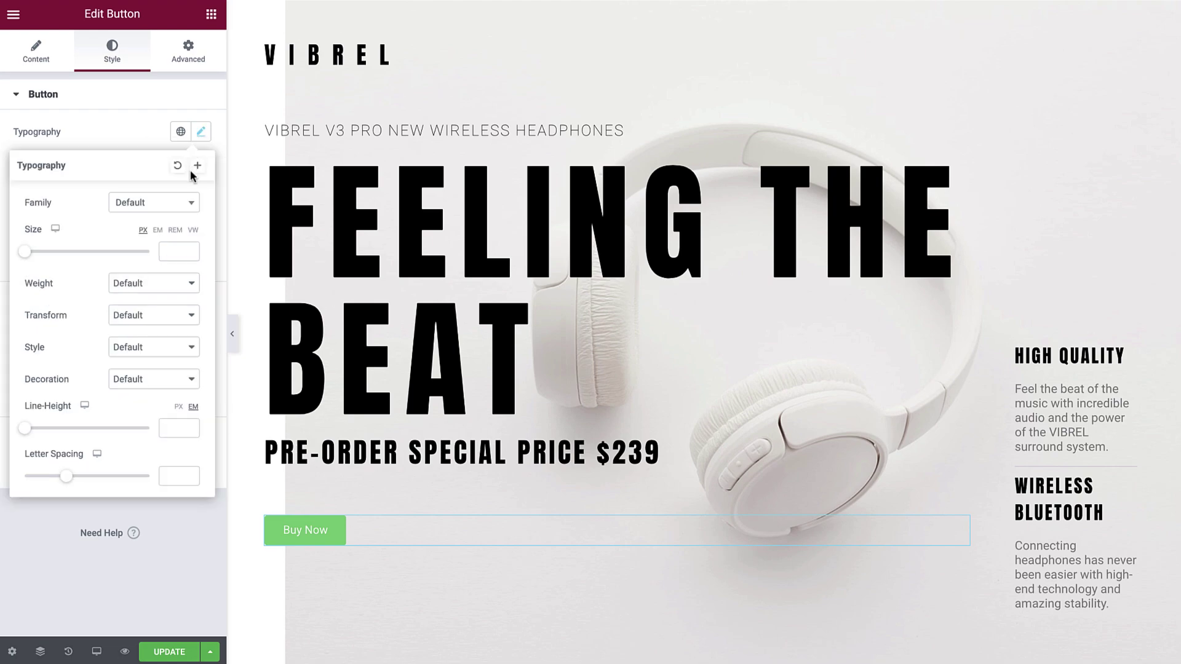
left_click(192, 208)
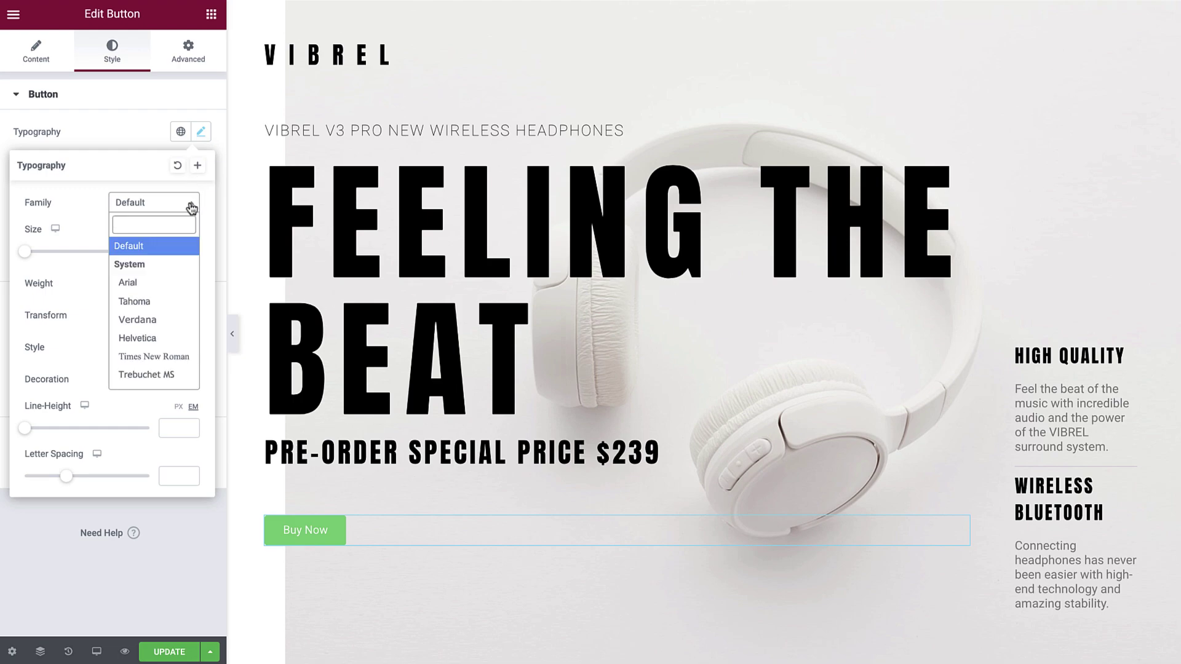
type("mont")
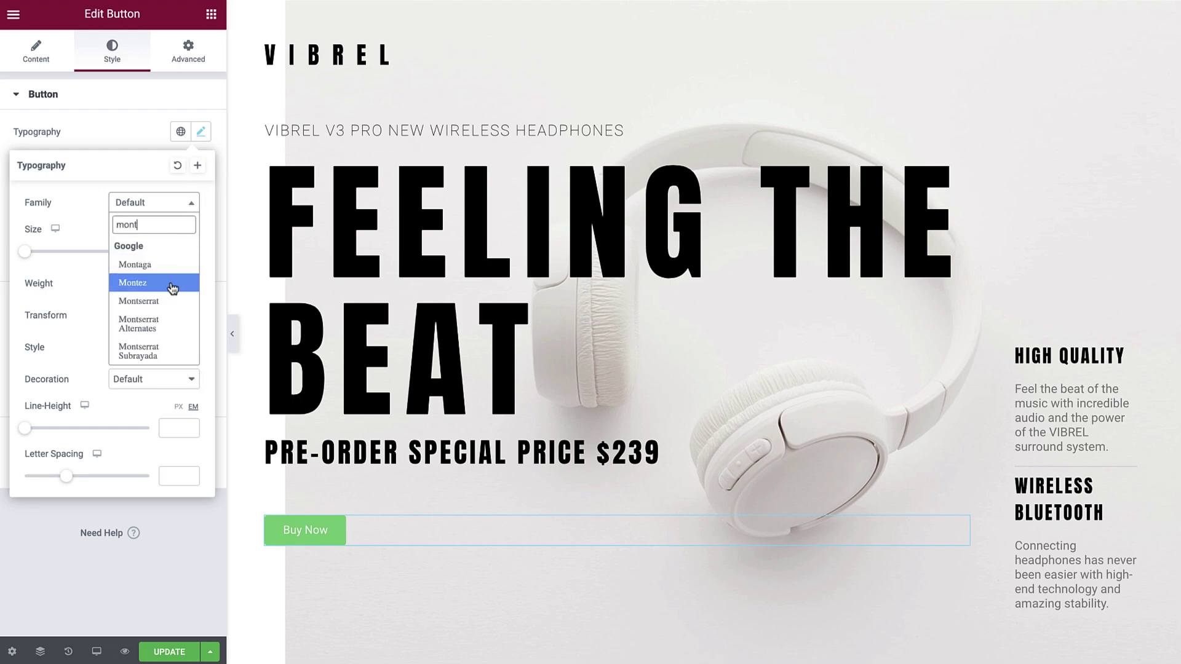
left_click(168, 300)
left_click(177, 252)
type("16")
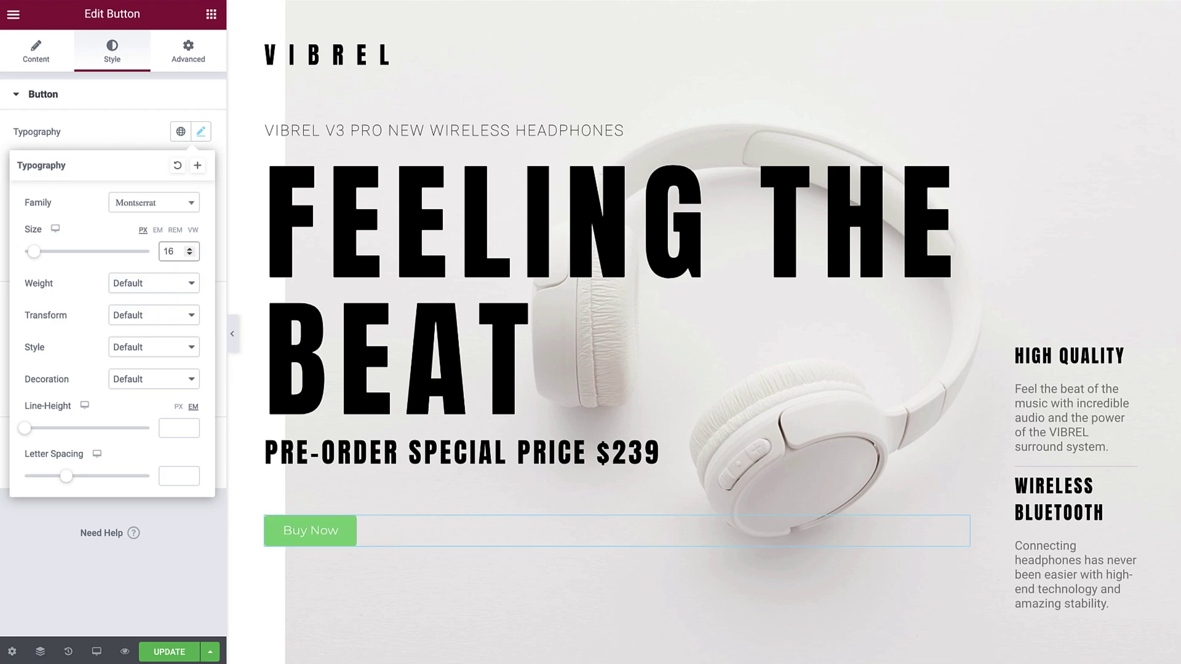
left_click(188, 284)
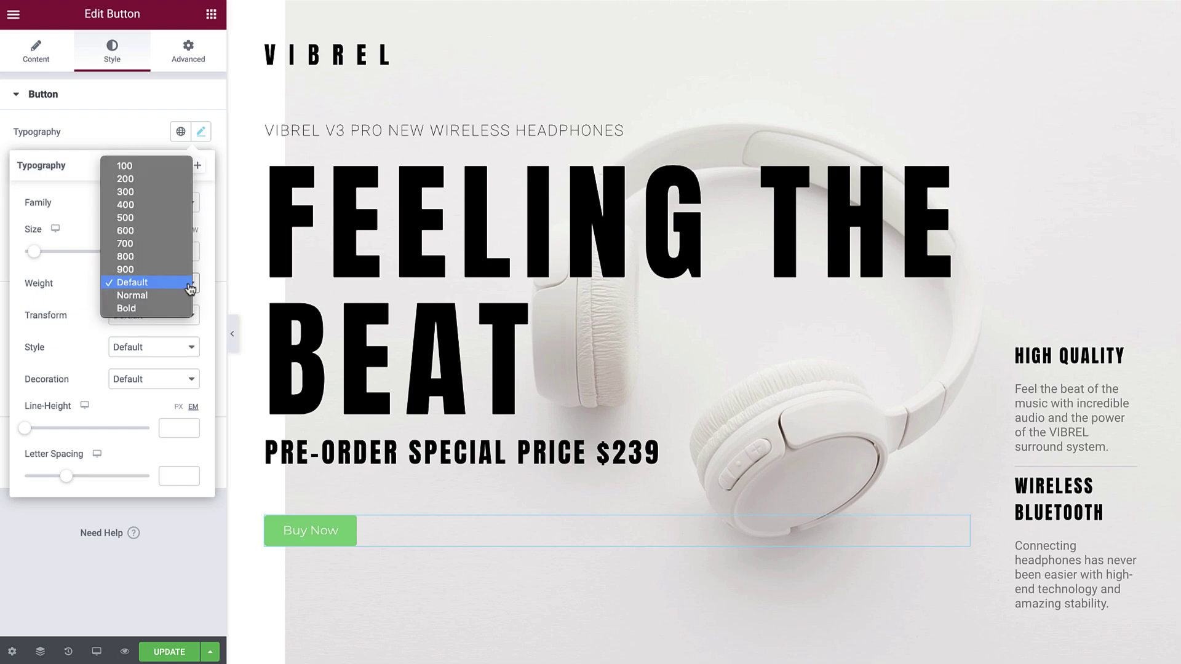
left_click(177, 231)
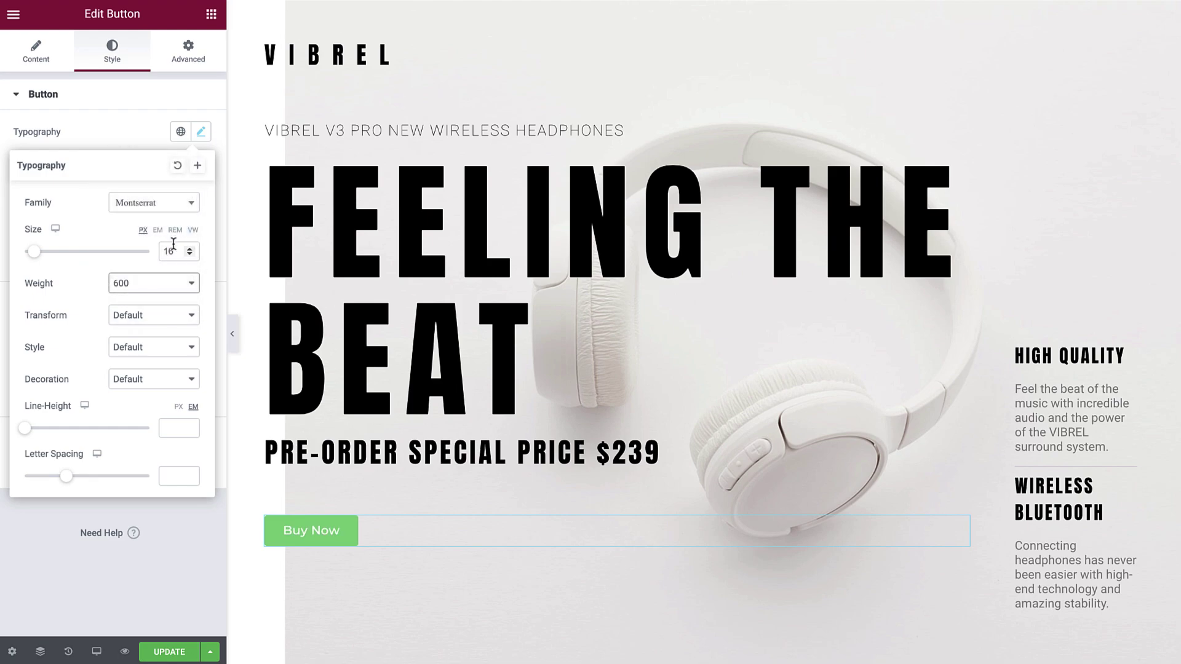
Make the text uppercase, leaving font style and decoration at Default
left_click(191, 319)
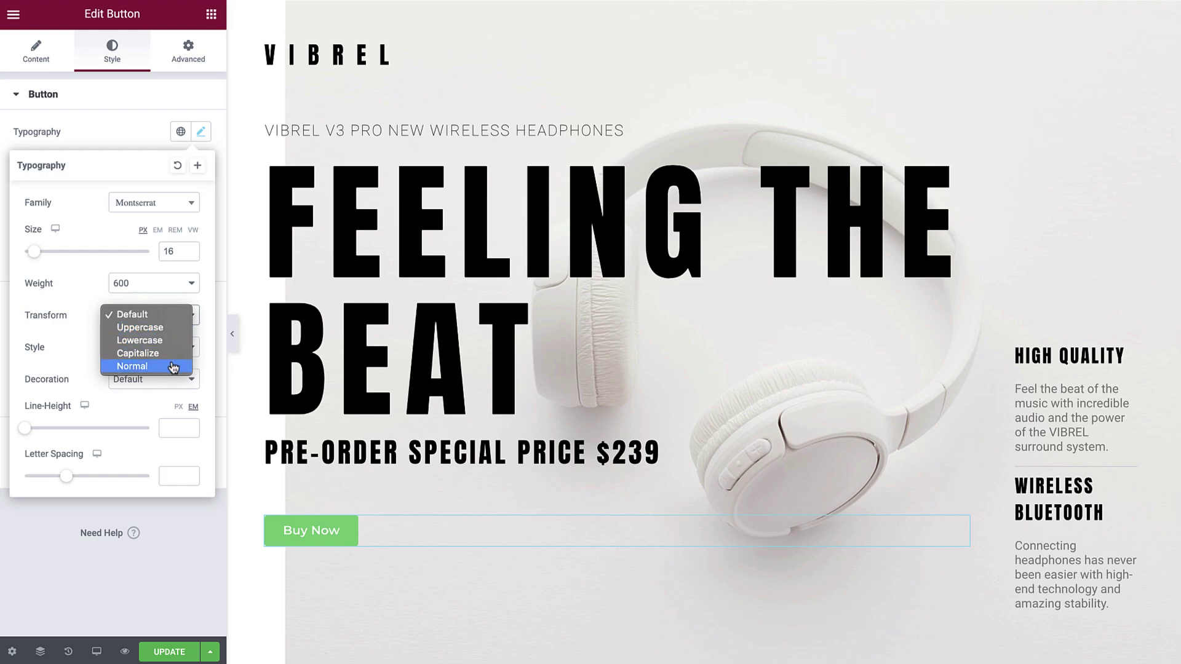
left_click(178, 331)
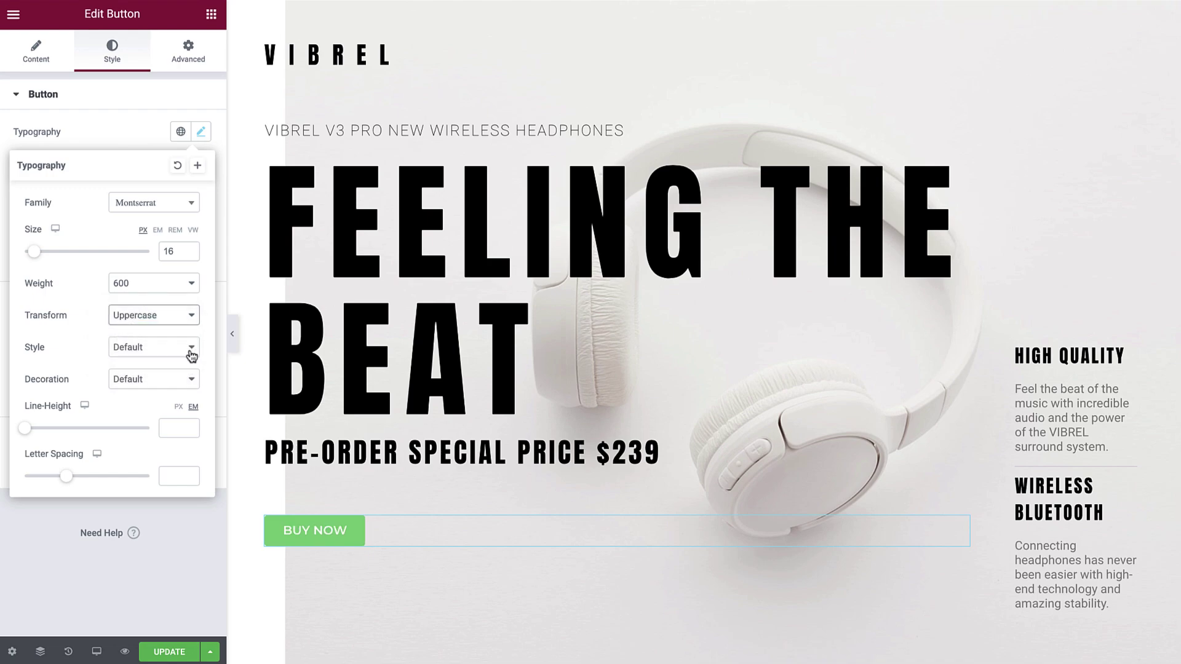
left_click(190, 350)
left_click(190, 349)
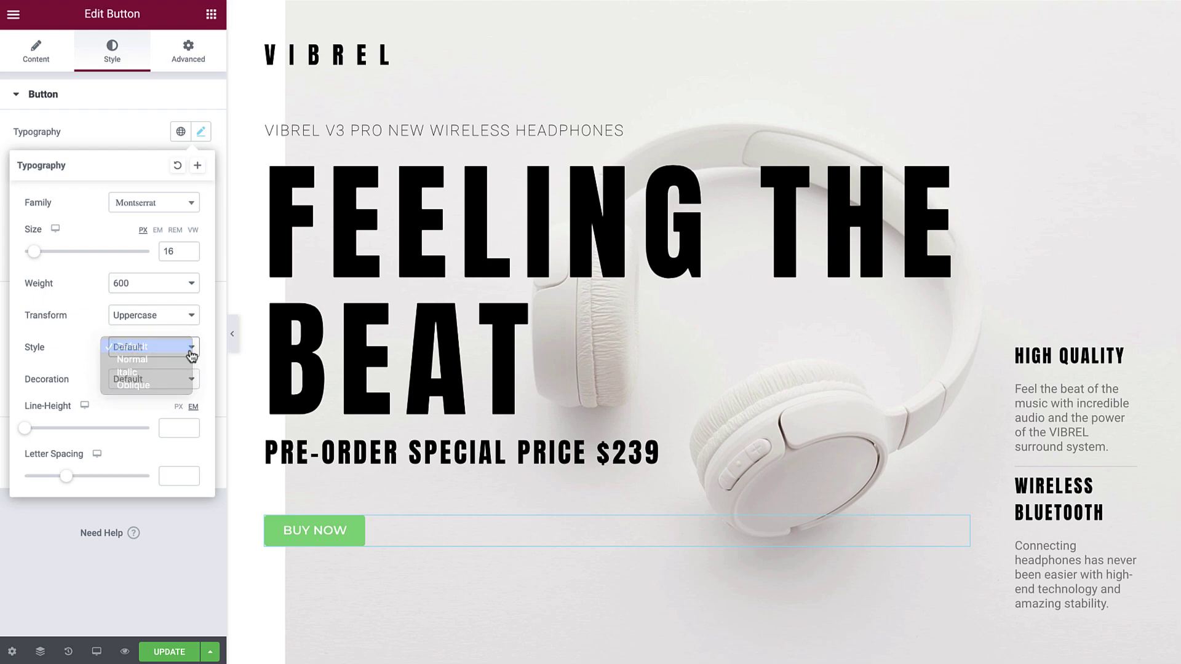
left_click(190, 383)
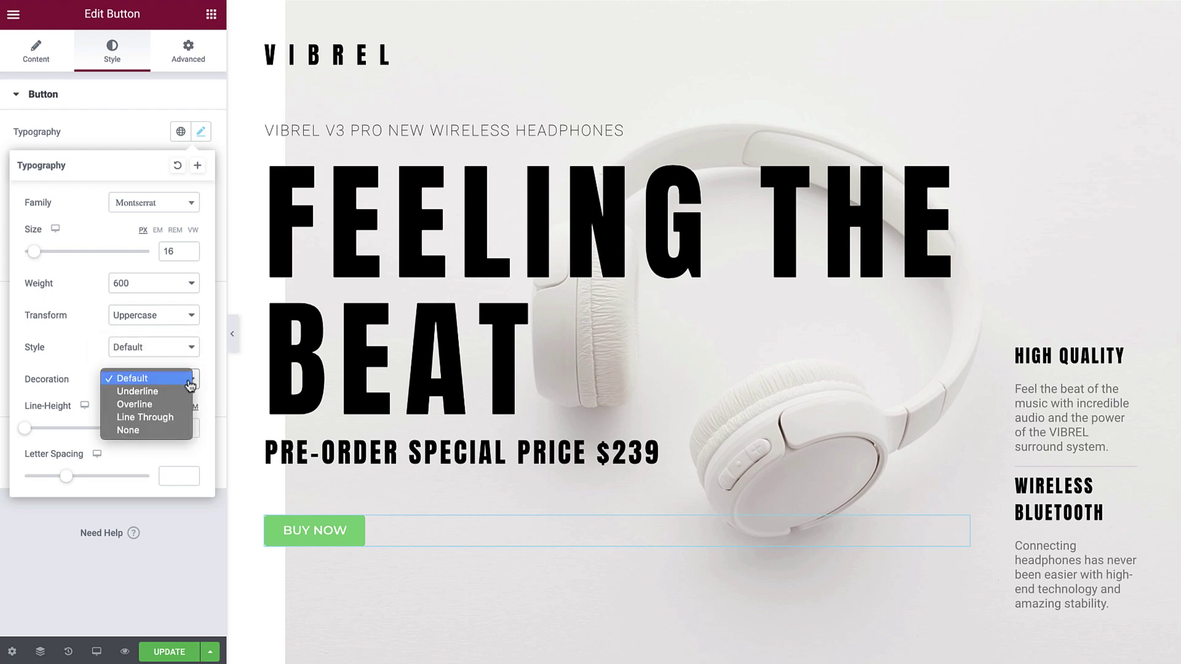
left_click(190, 385)
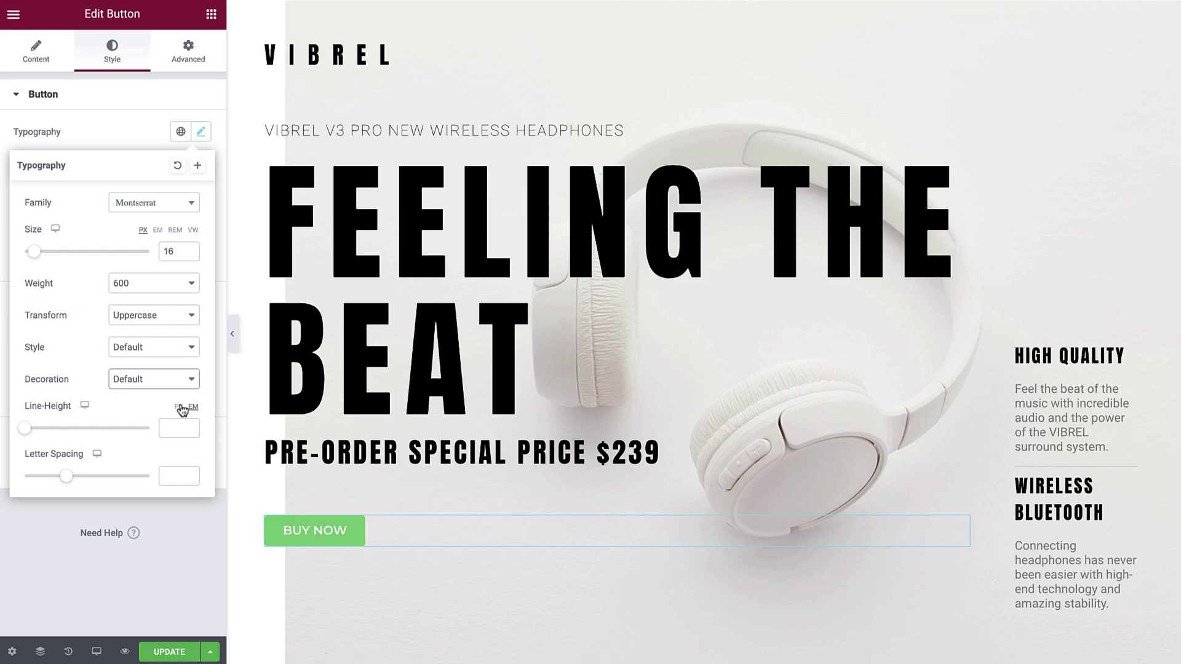
Set line height to 19px and letter spacing to 1.3
left_click(179, 408)
left_click(180, 428)
type("19")
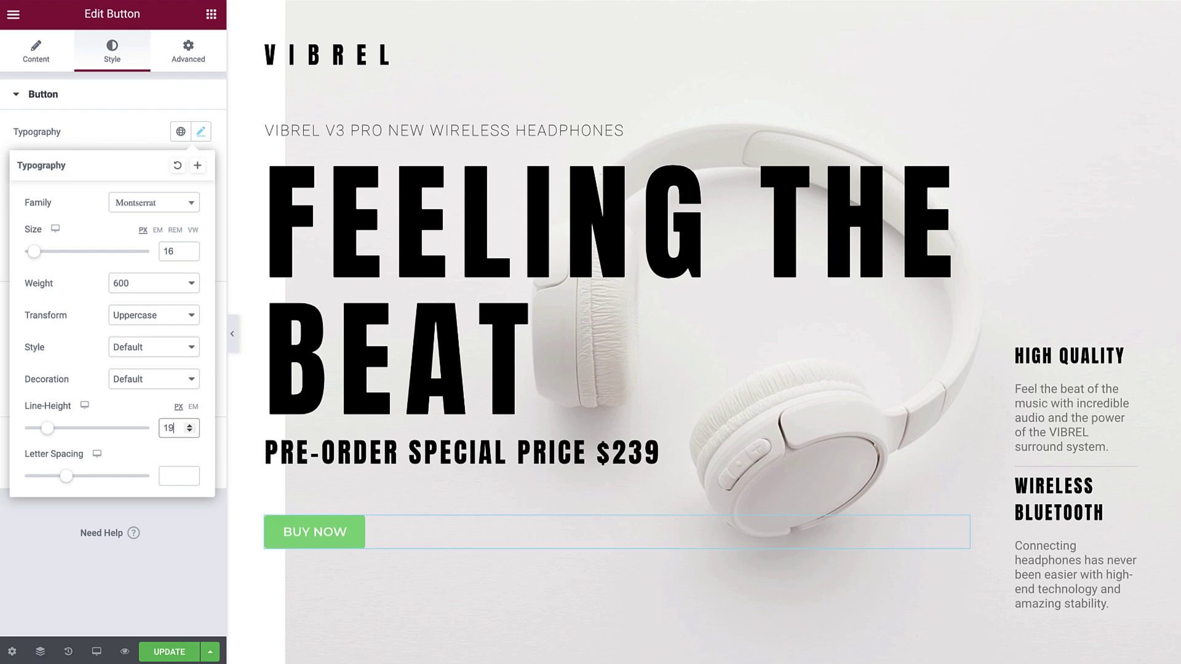
left_click(171, 474)
type("1.3")
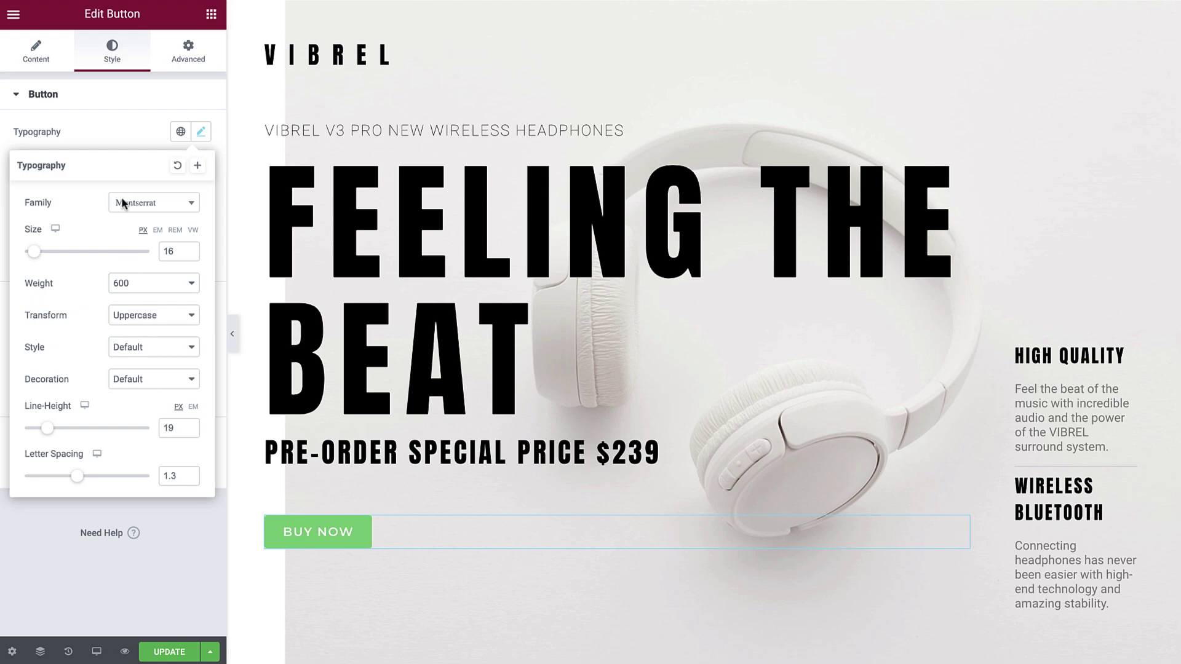
left_click(127, 138)
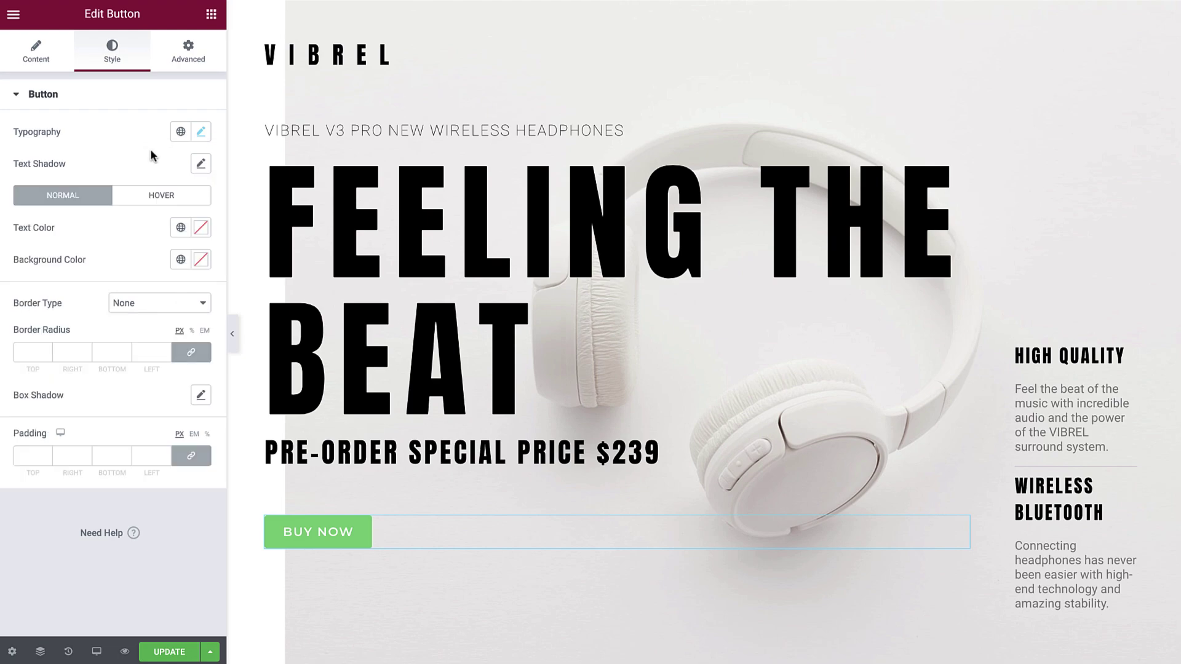
Reset the text shadow and set text colour #FFFFFF on a #000000 background
left_click(201, 163)
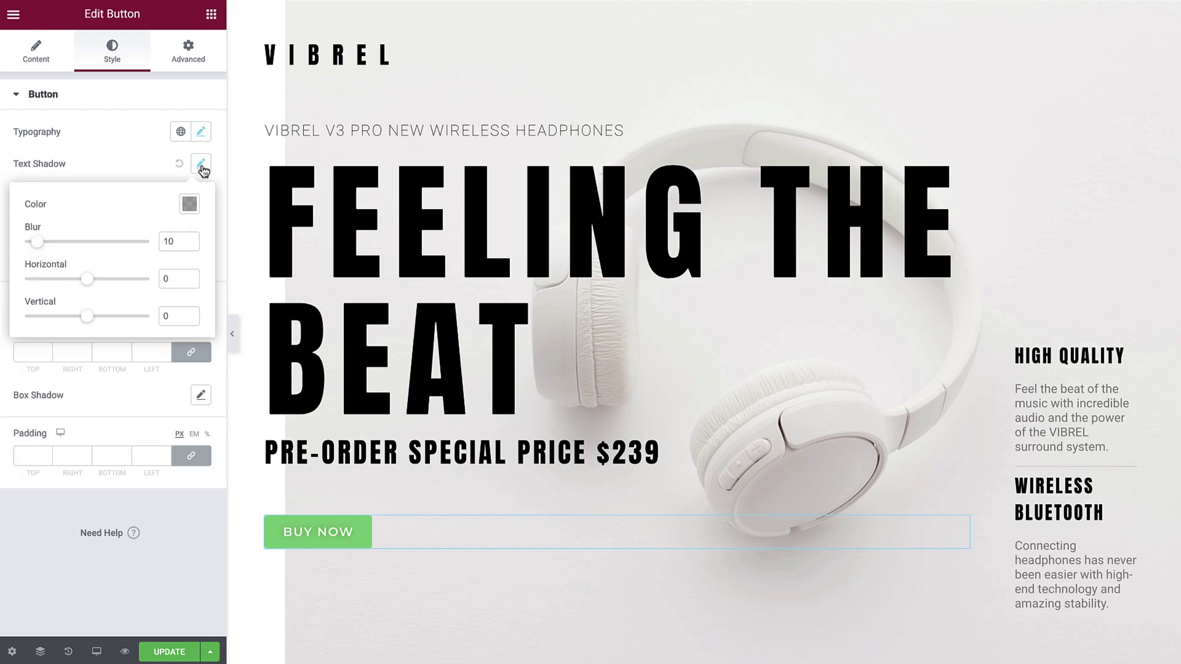
left_click(179, 165)
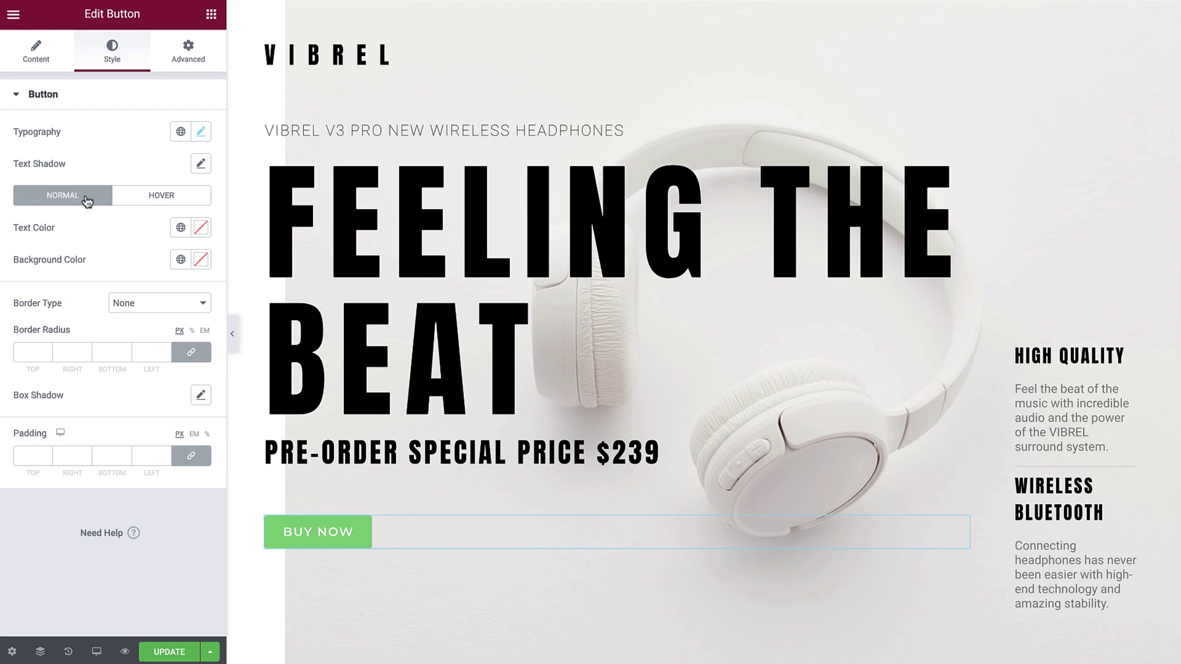
left_click(200, 228)
left_click_drag(121, 319, 14, 278)
left_click(201, 227)
left_click(200, 260)
left_click_drag(110, 369, 15, 453)
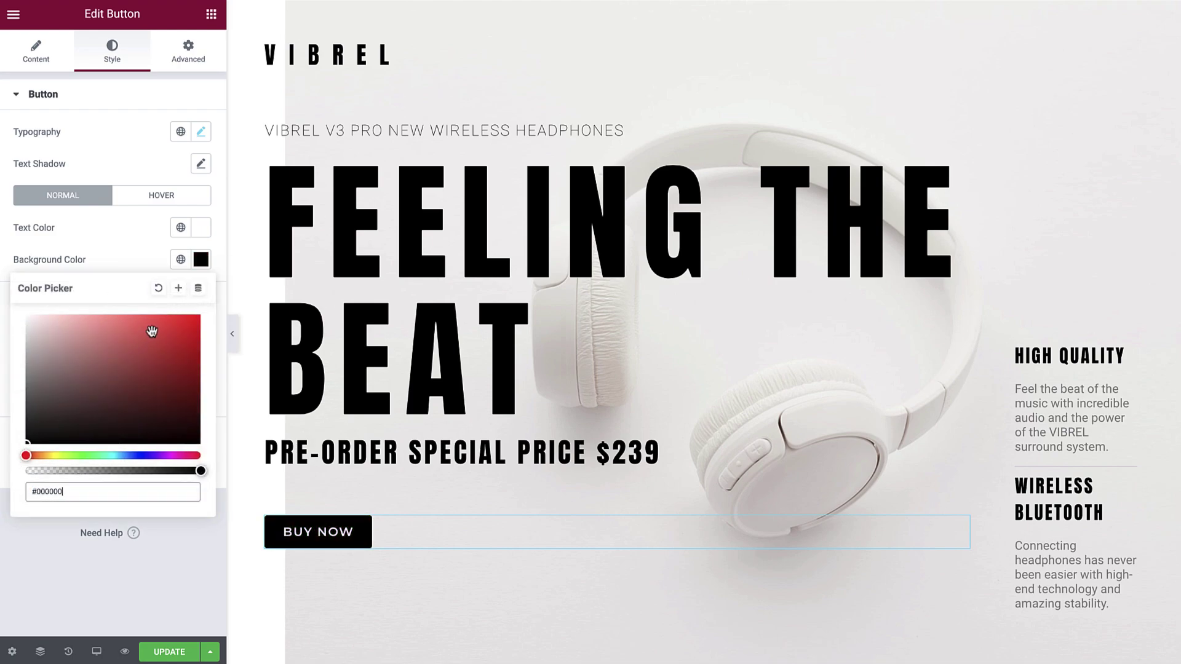
left_click(200, 263)
Give the button a solid 1px #000000 border
left_click(204, 301)
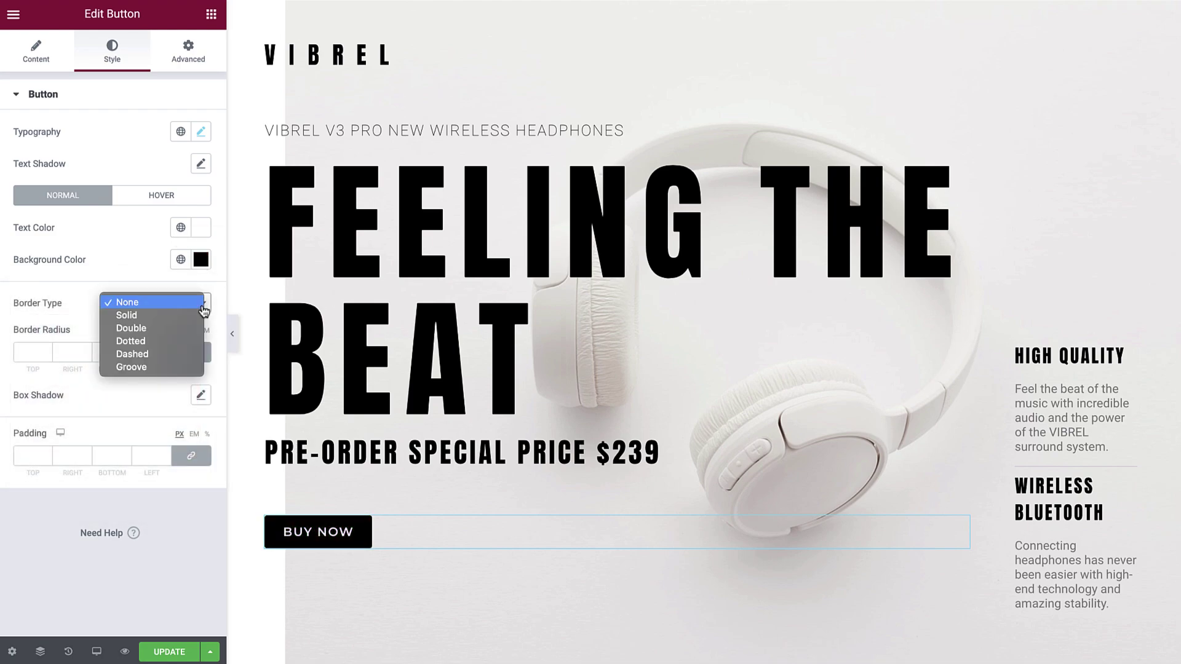
left_click(191, 318)
left_click(34, 349)
type("1")
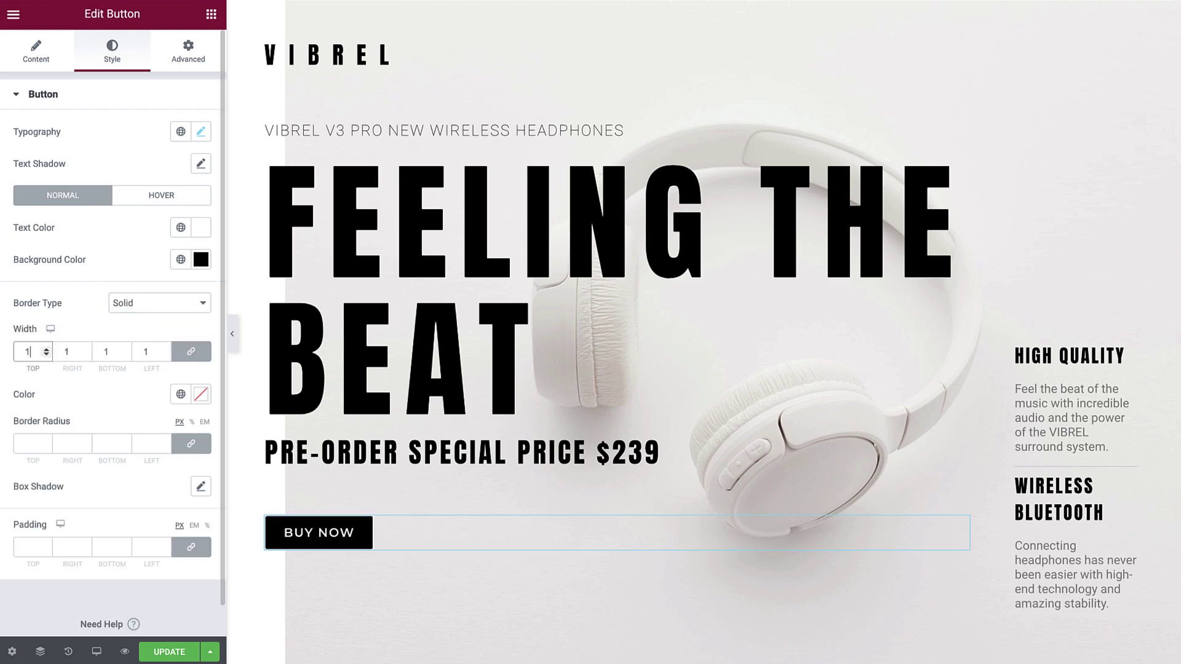
left_click(90, 321)
left_click(201, 393)
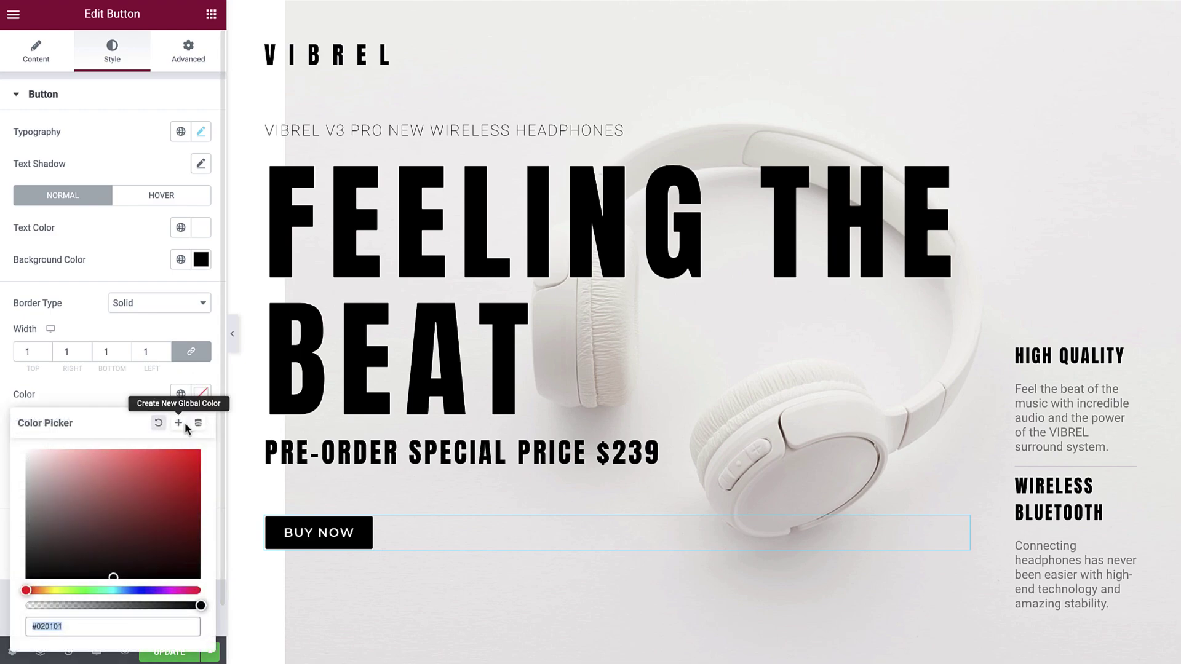
left_click_drag(121, 512, 12, 585)
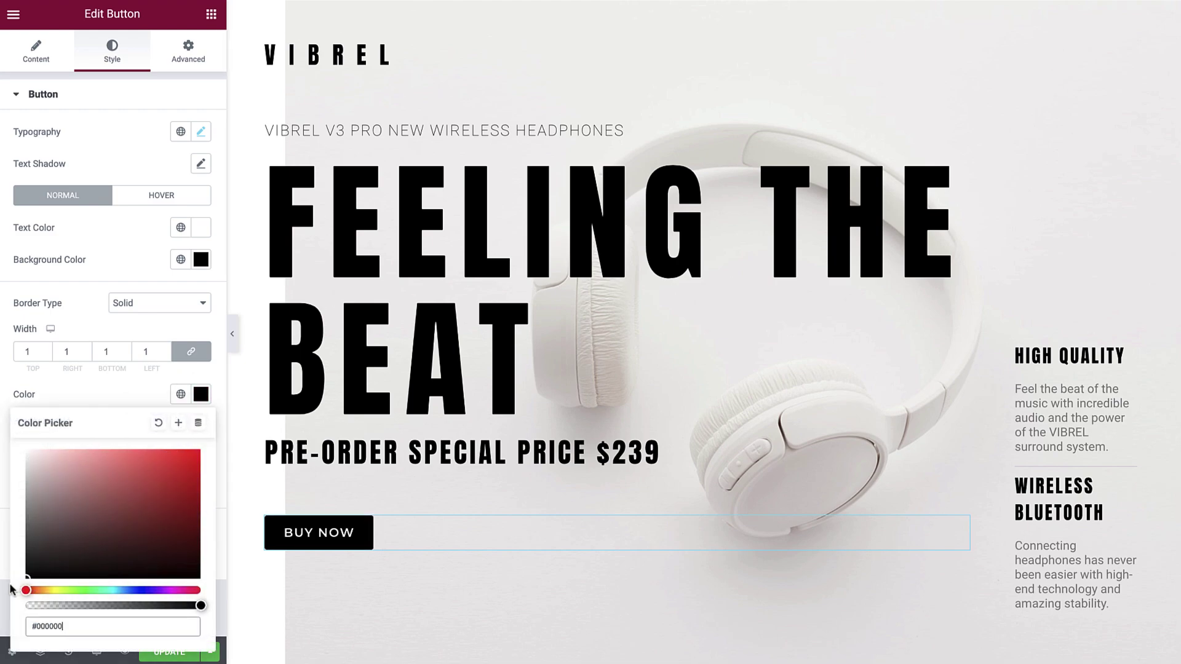
left_click(200, 397)
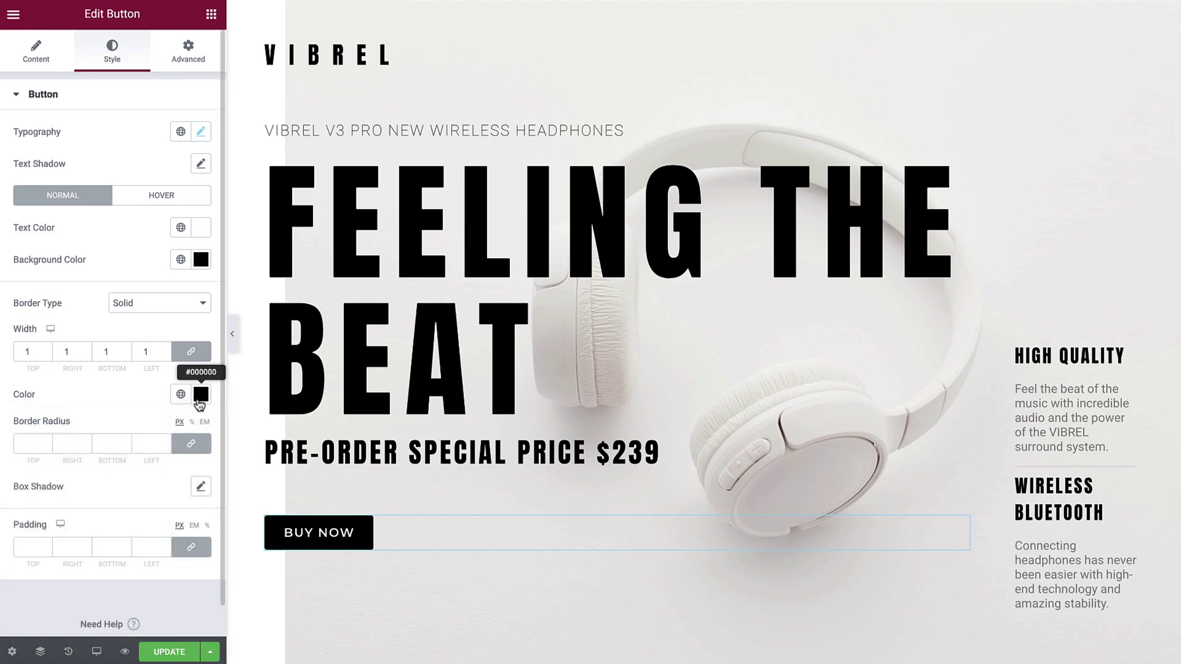
Try corner radius 10 and 30, then leave the border radius at 0
left_click(32, 443)
type("0")
left_click(92, 413)
left_click(25, 443)
type("1")
key("BackSpace")
type("3")
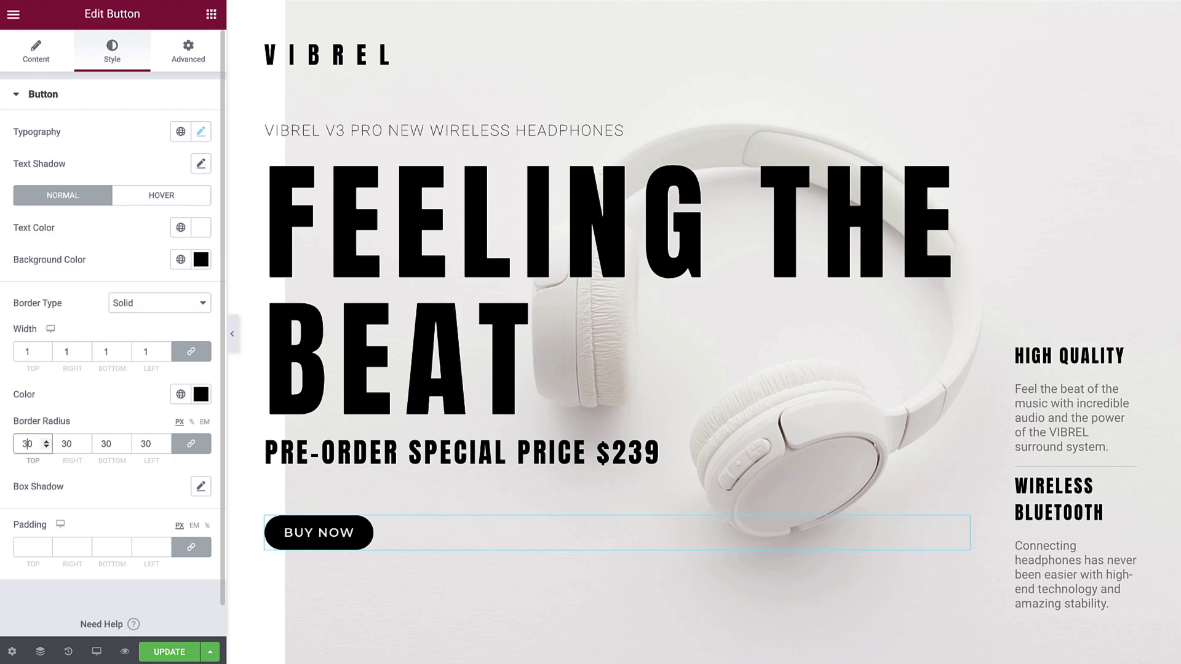
key("BackSpace")
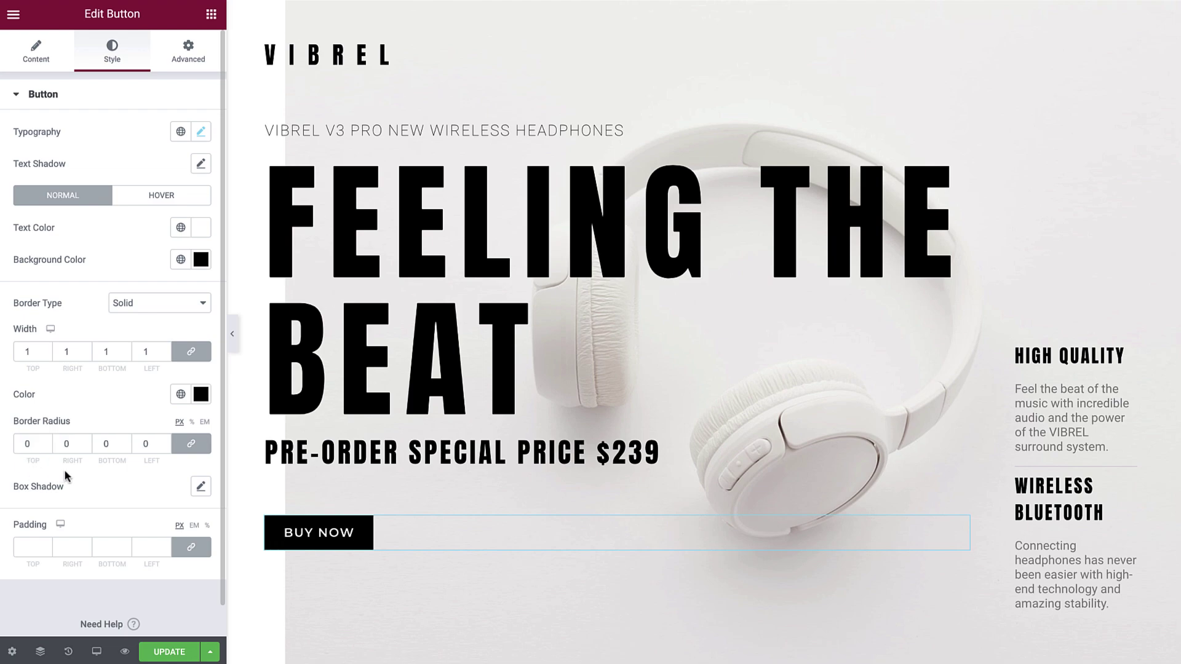
Reset the box shadow and set unlinked padding to 20, 65, 20, 65 px
left_click(200, 487)
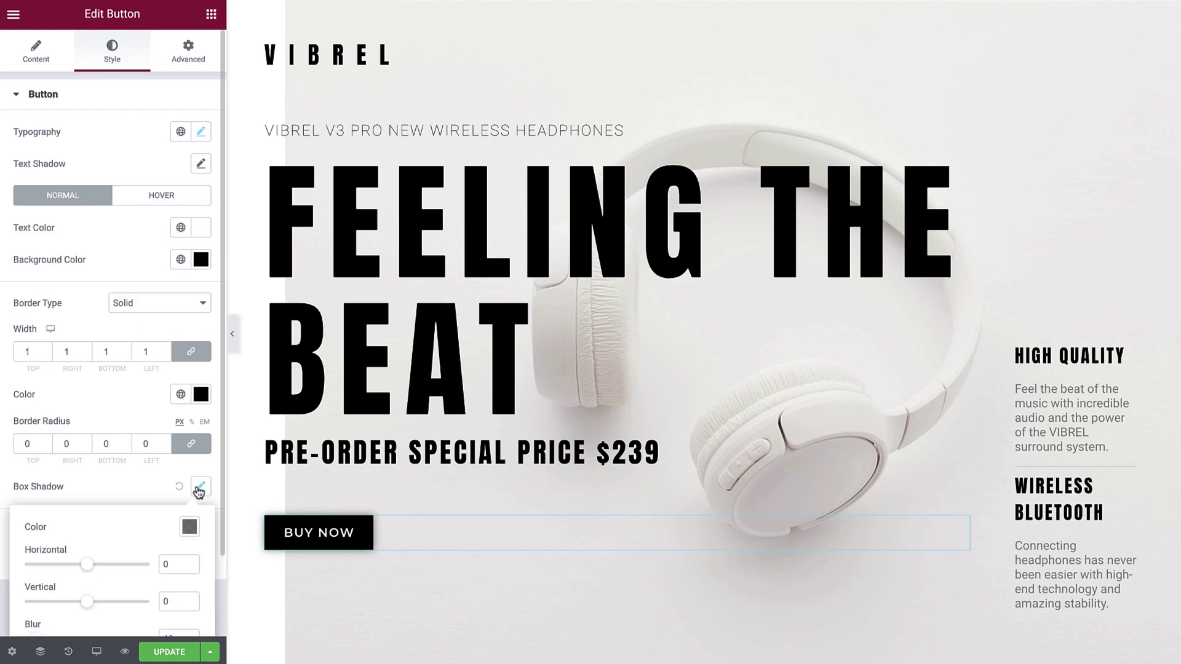
left_click(178, 488)
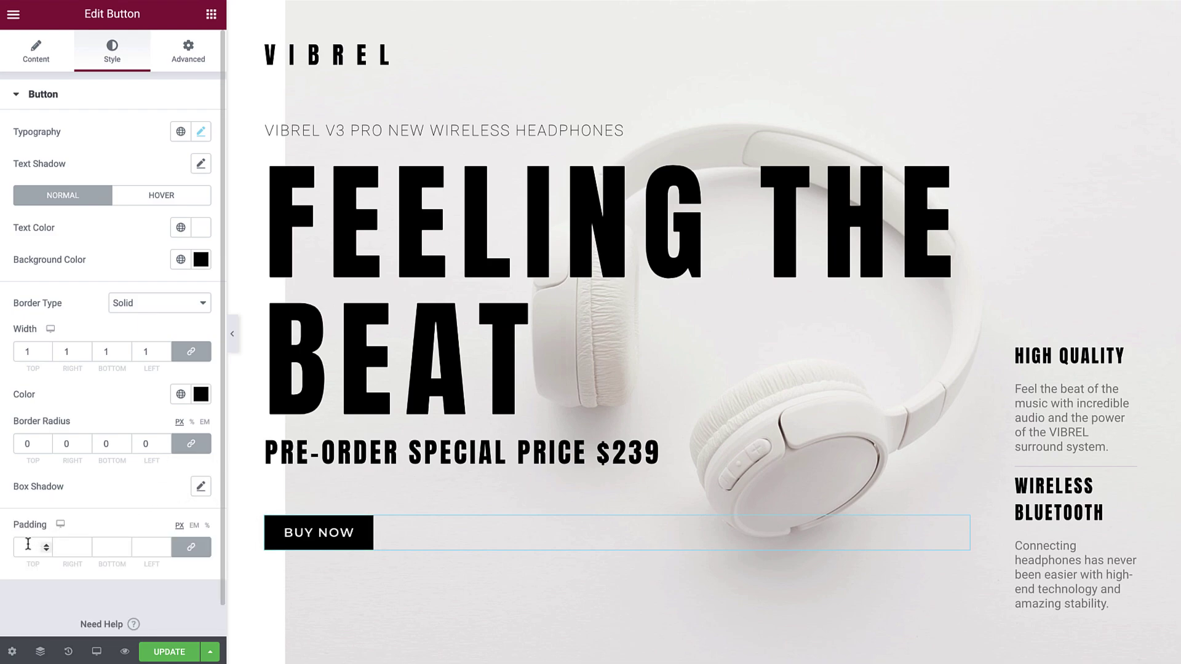
left_click(191, 547)
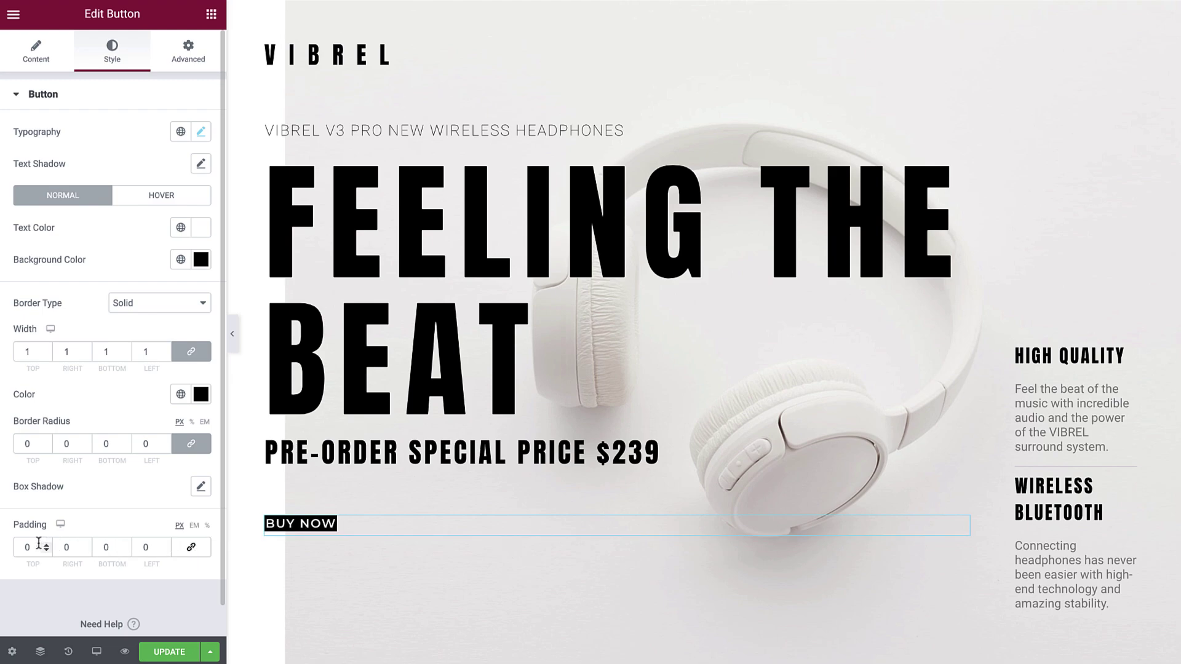
left_click(22, 544)
type("2")
double_click(62, 548)
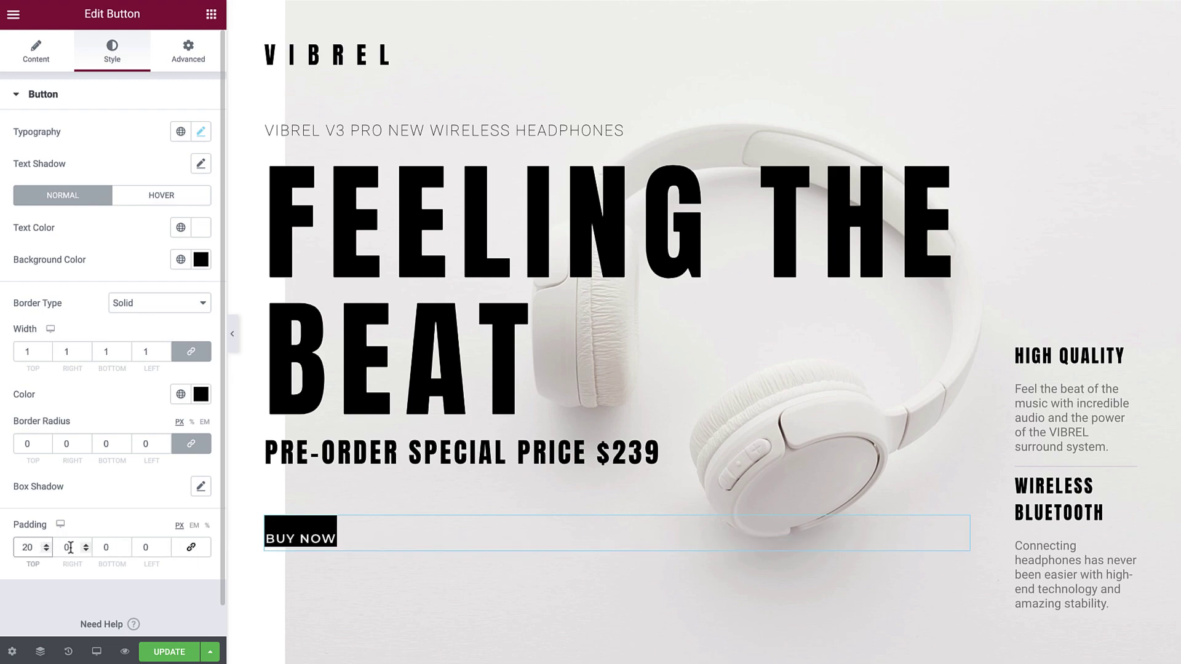
type("65")
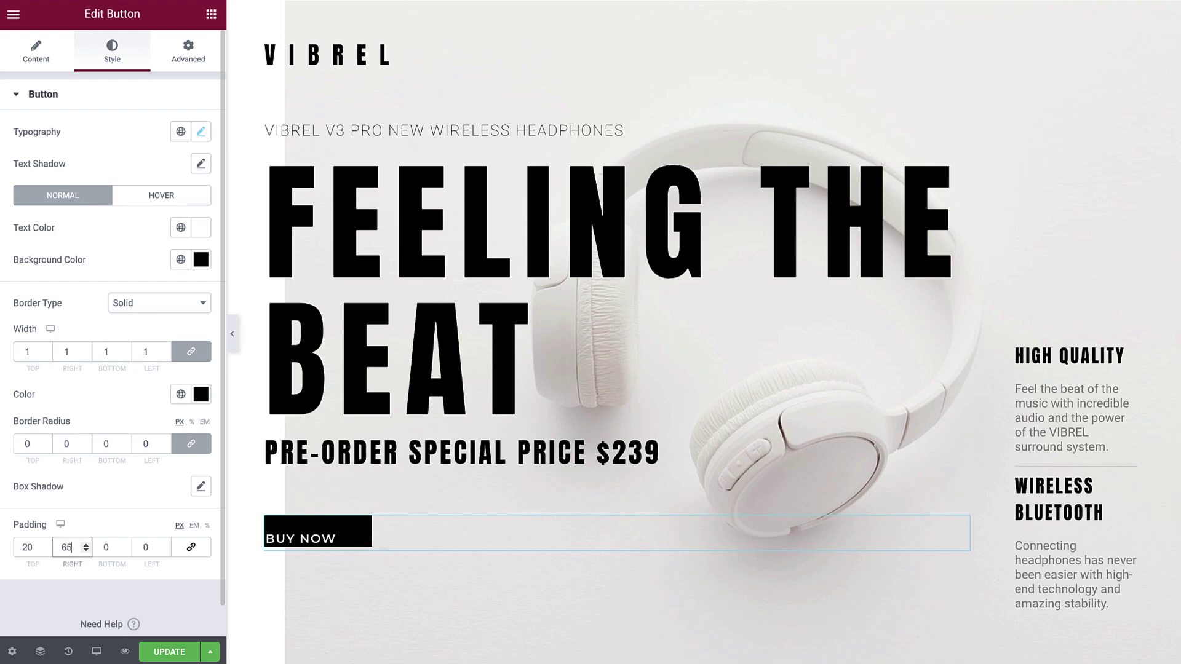
left_click(101, 547)
type("2")
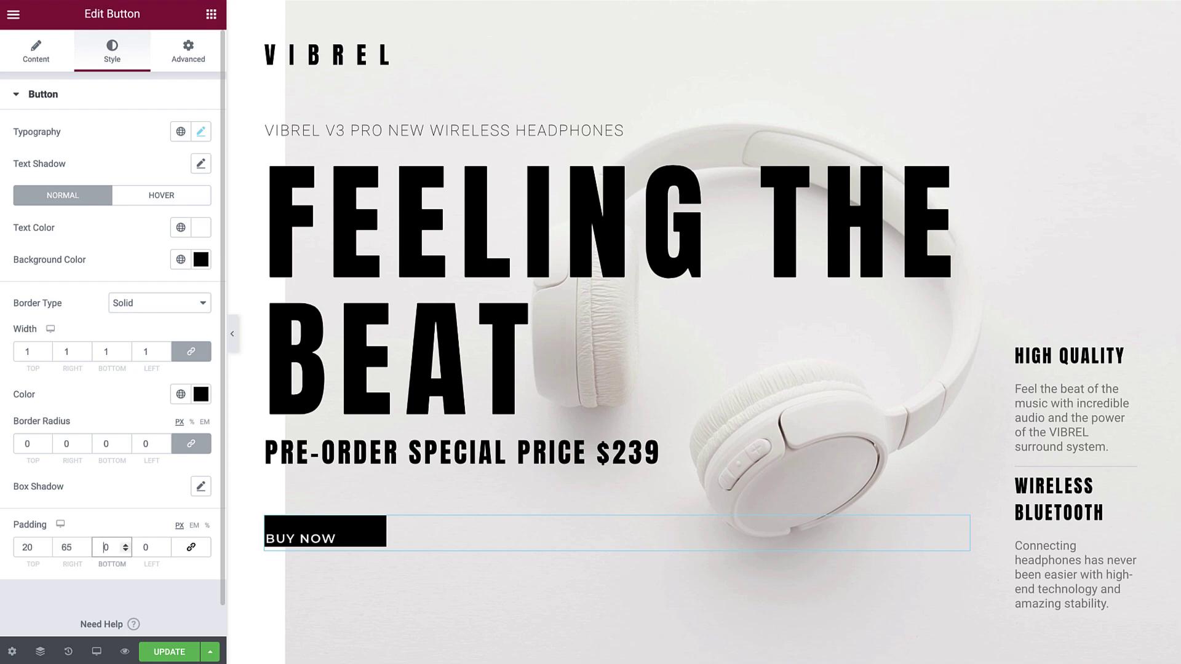
double_click(138, 548)
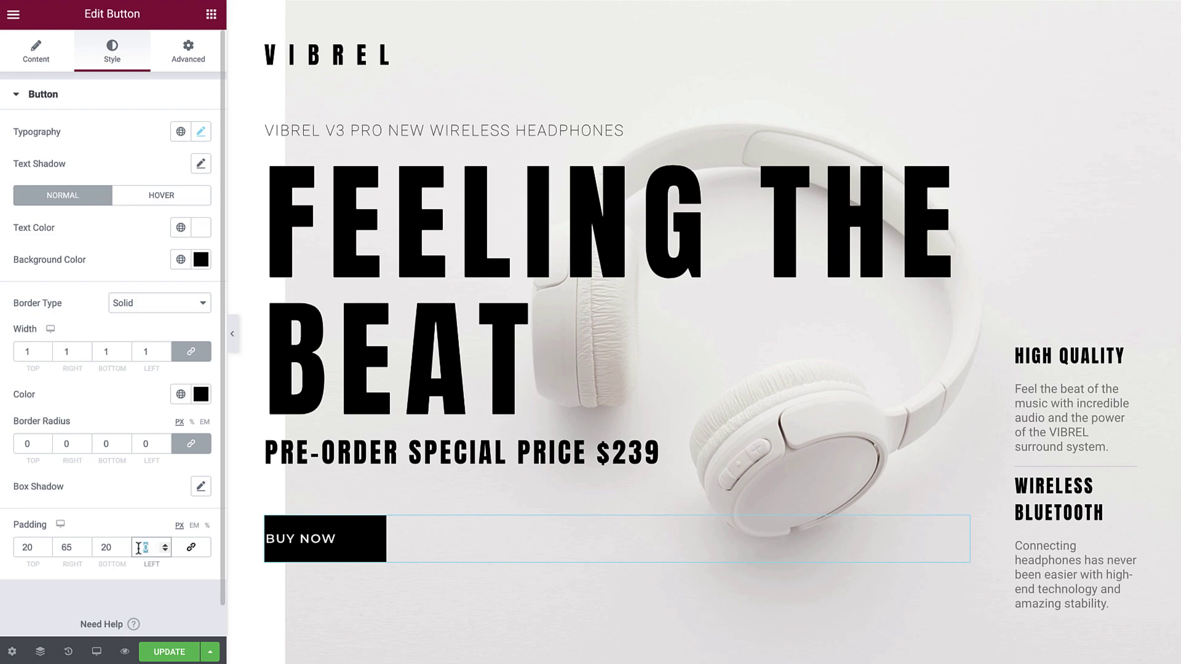
type("65")
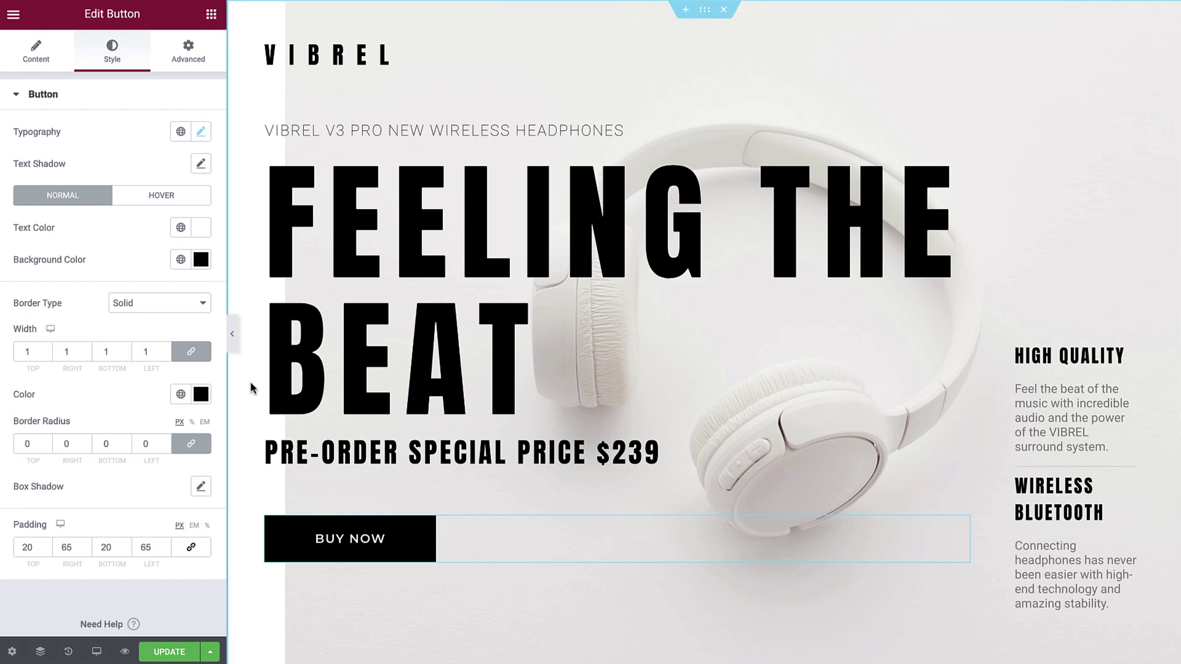
In the hover state, make the text black and the background fully transparent
left_click(161, 196)
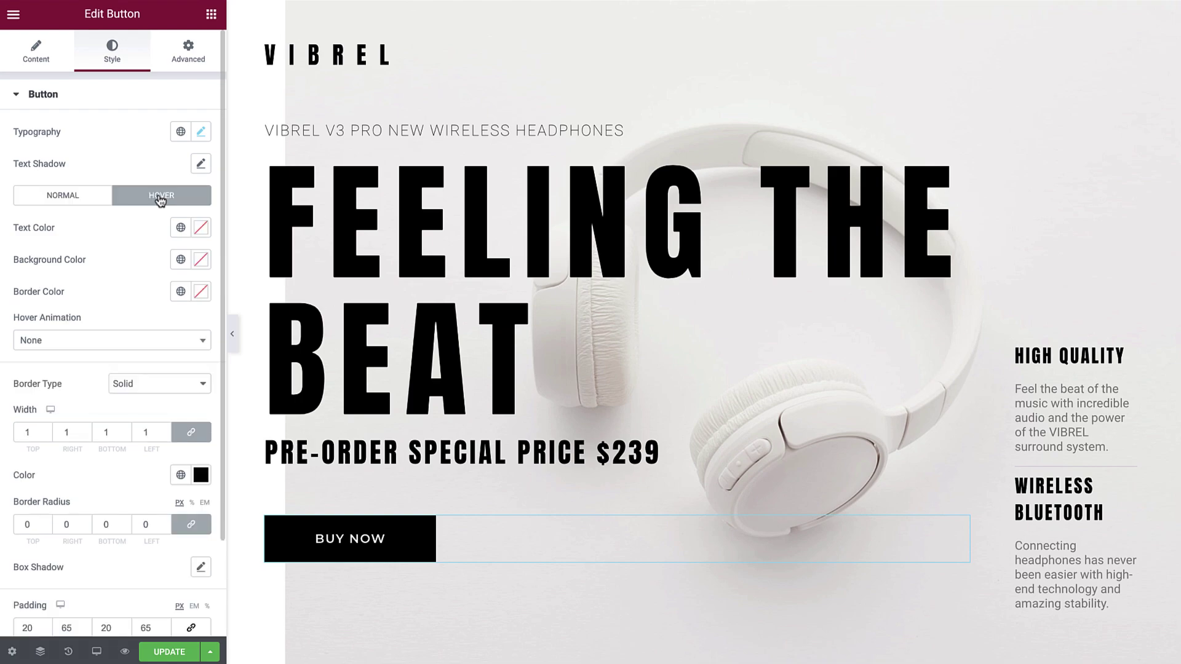
left_click(201, 227)
left_click_drag(122, 343, 19, 415)
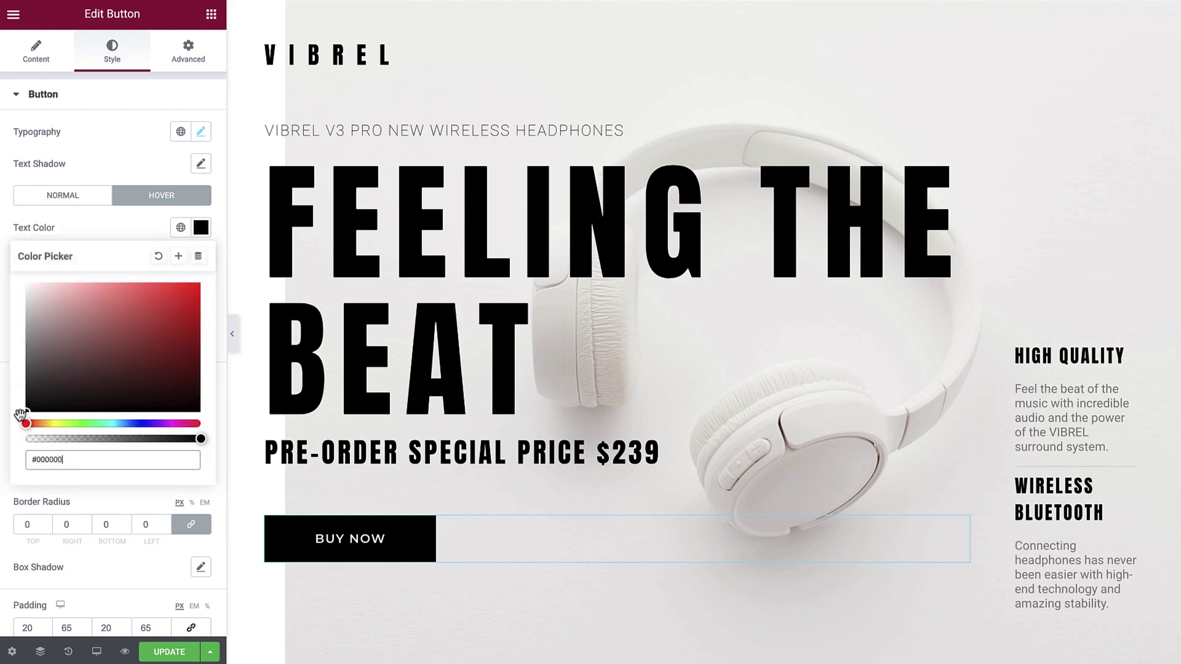
left_click(200, 227)
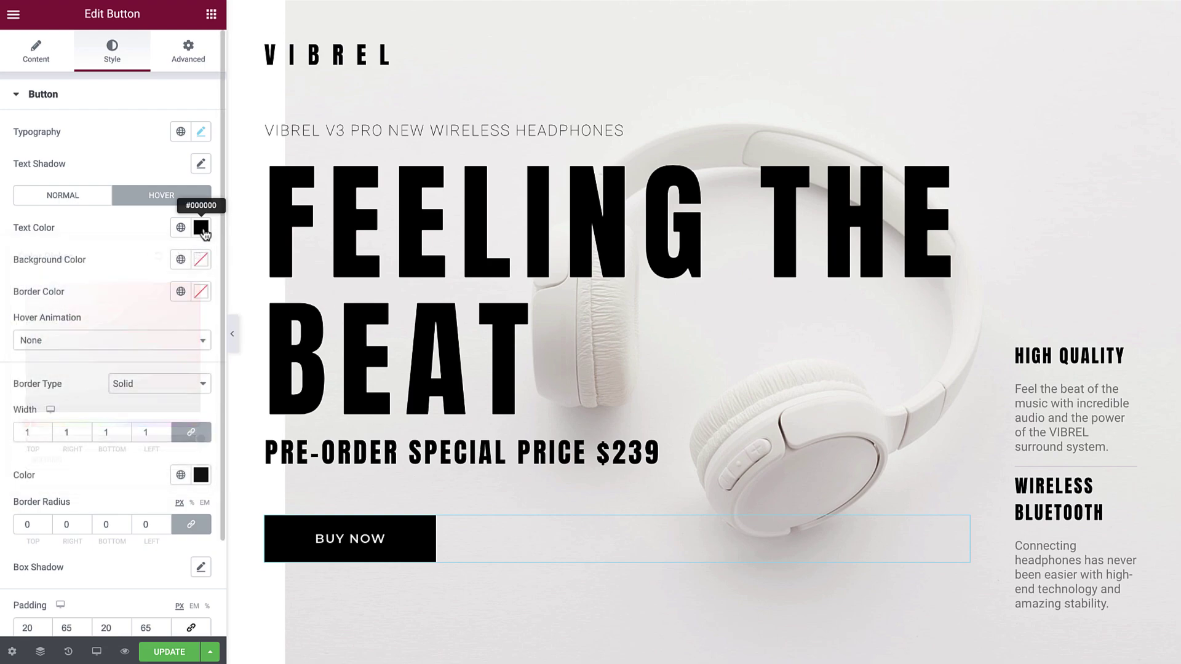
left_click(202, 259)
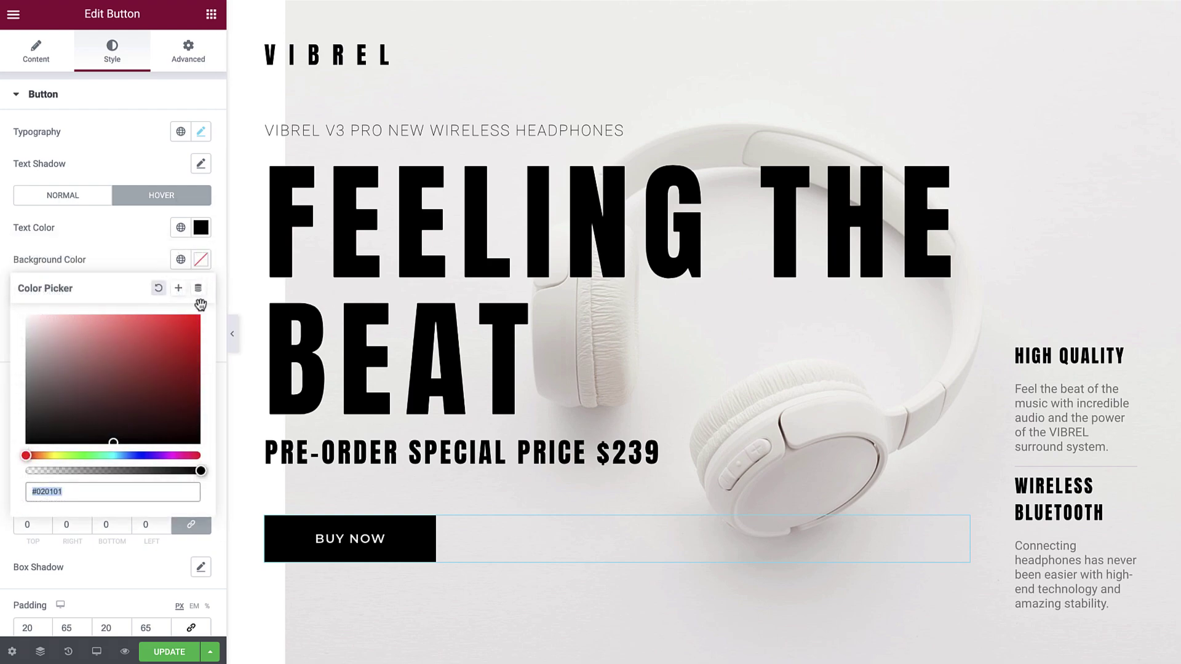
left_click_drag(200, 464, 16, 473)
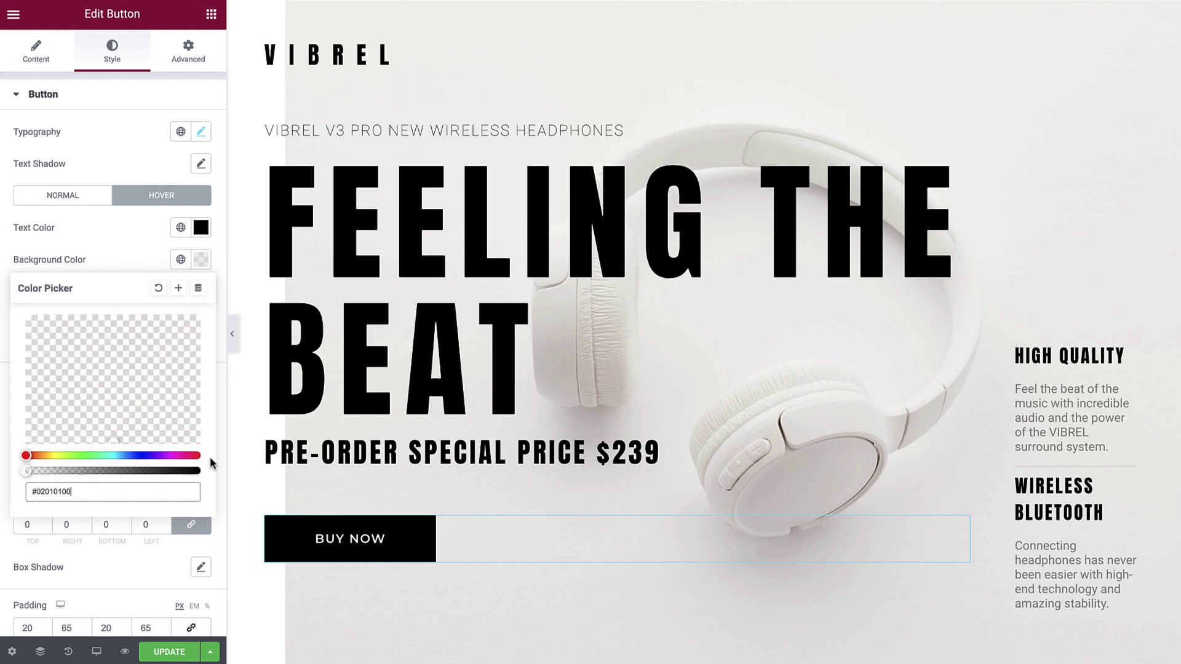
Set the hover border colour to black and apply the Grow hover animation
left_click(202, 261)
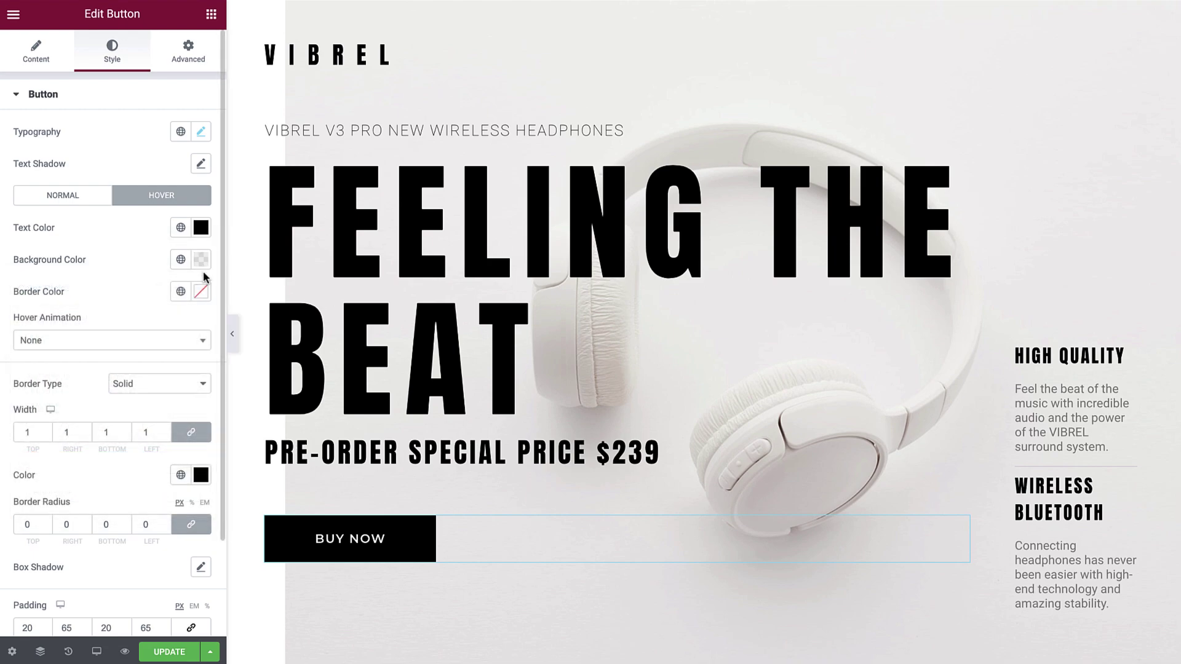
left_click(200, 293)
left_click_drag(168, 360, 13, 489)
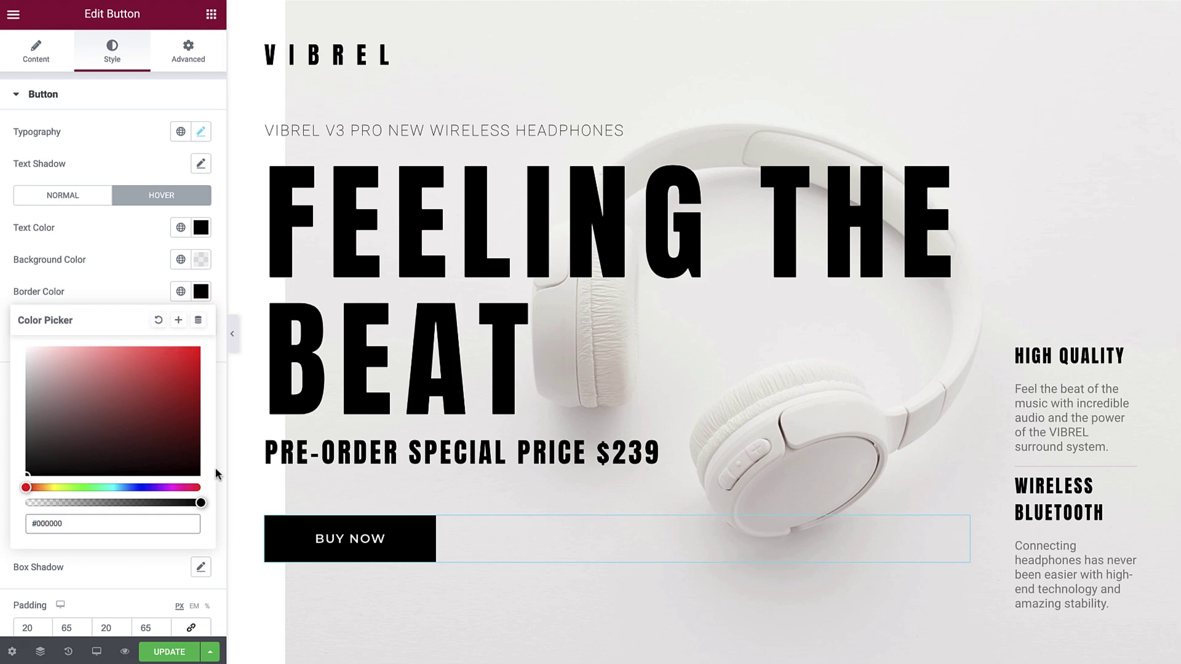
left_click(206, 300)
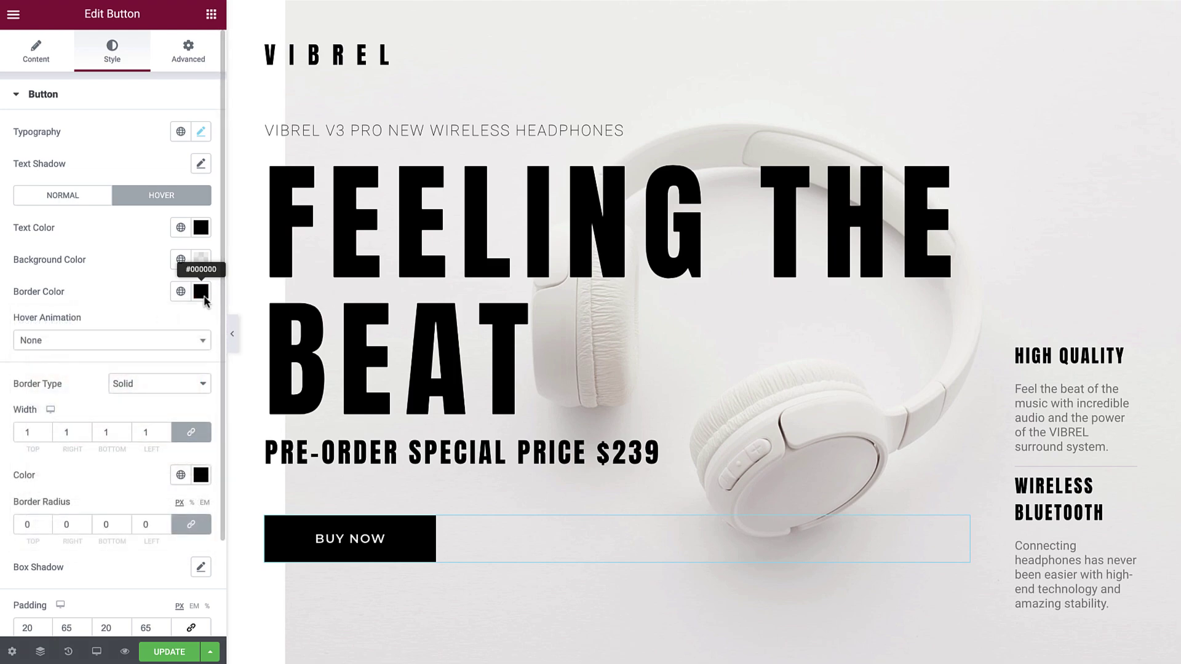
left_click(204, 348)
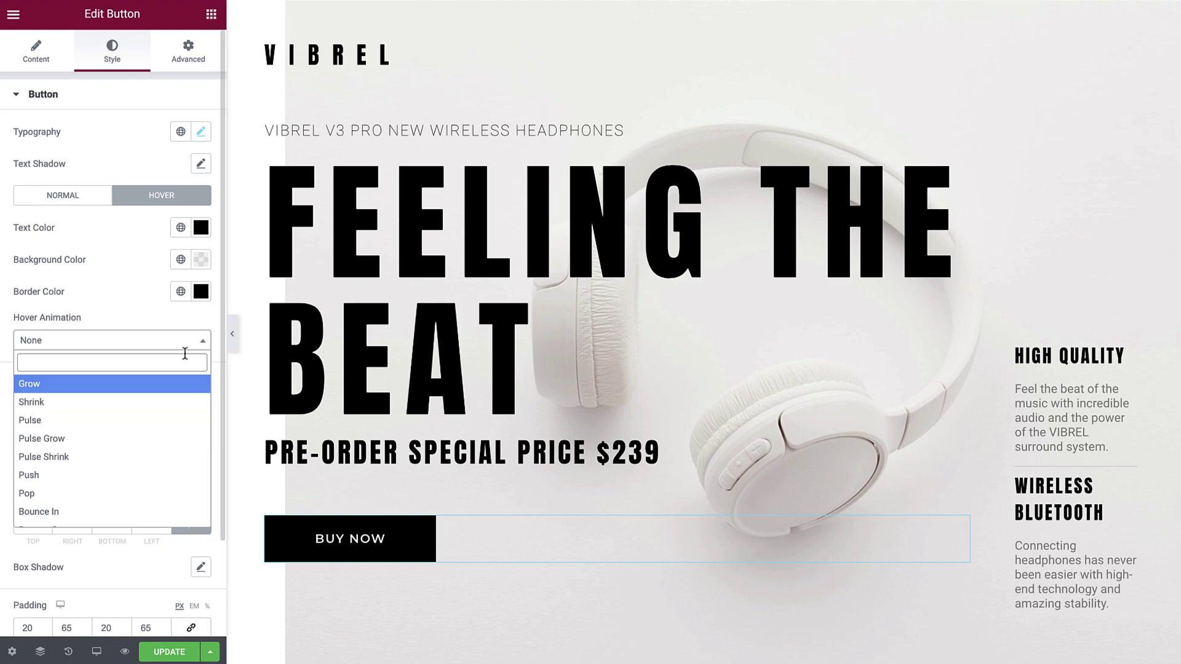
left_click(113, 384)
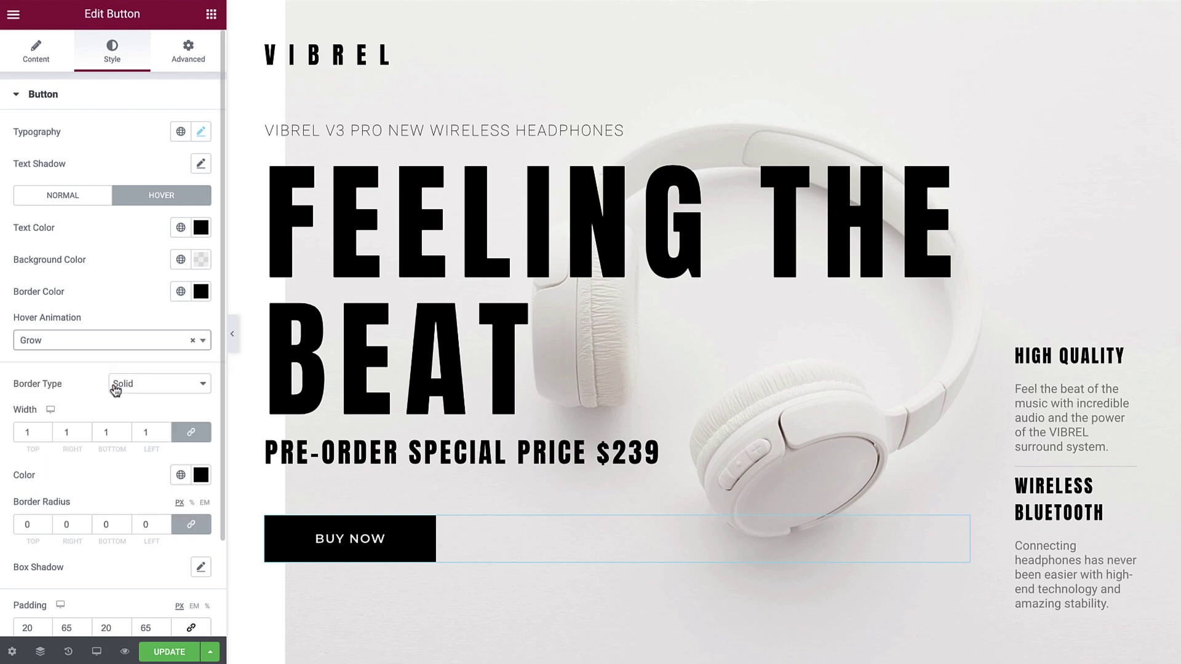
left_click(233, 335)
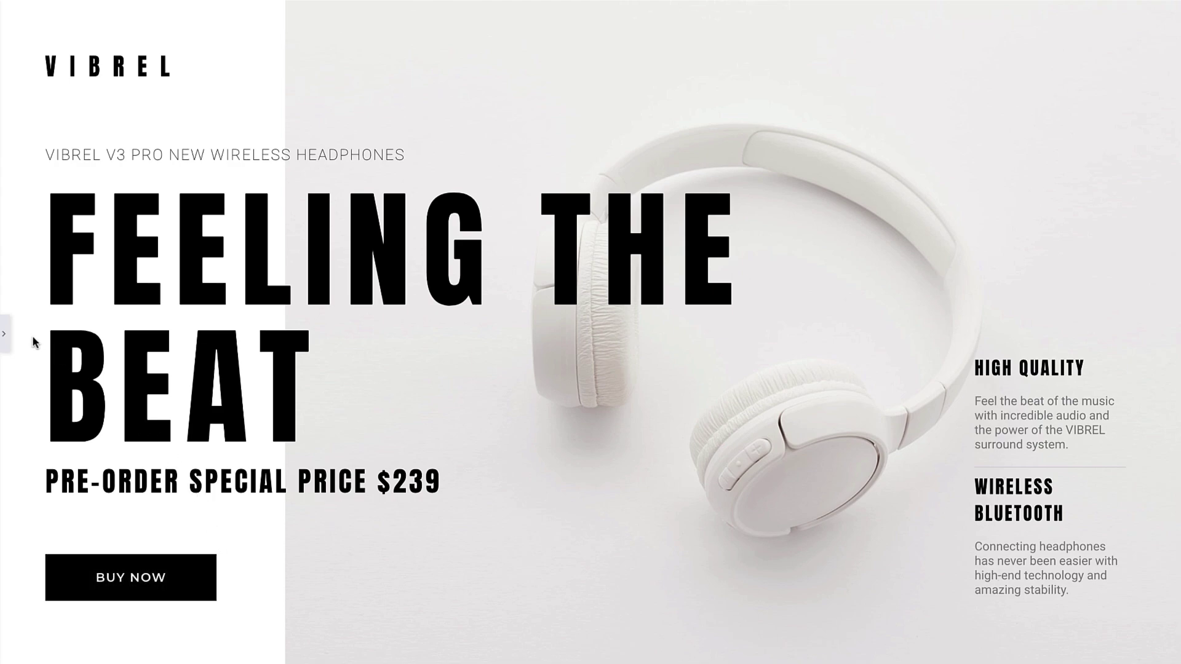
Change the hover animation from Grow to None and switch to the Advanced tab
left_click(4, 334)
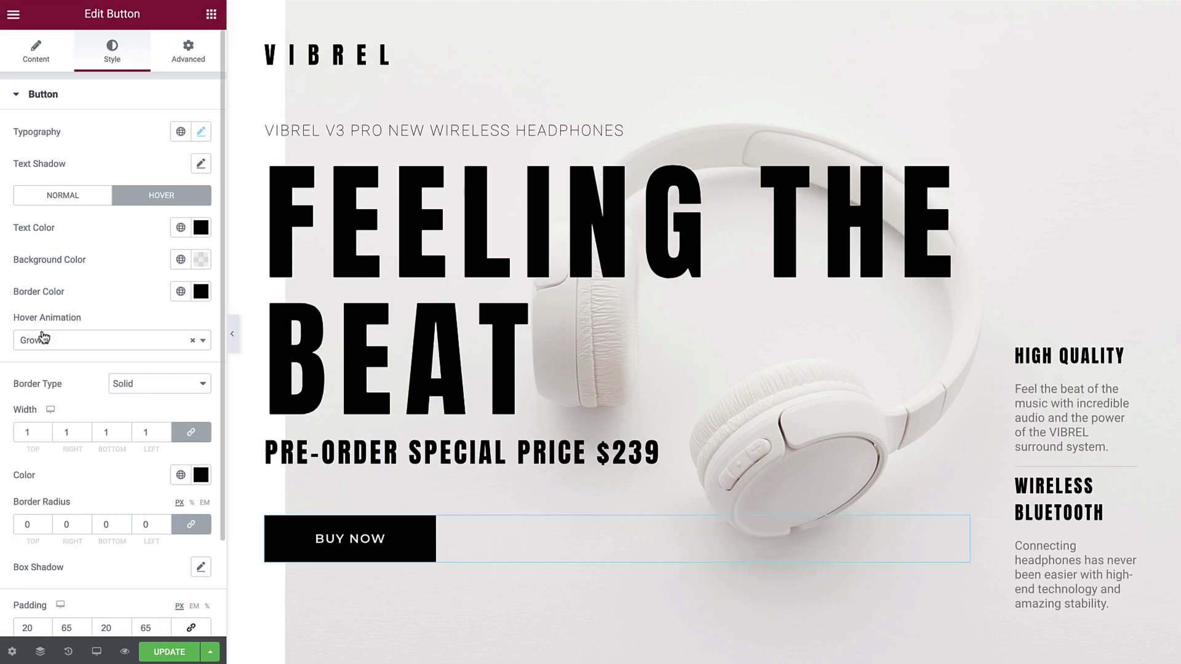
left_click(205, 345)
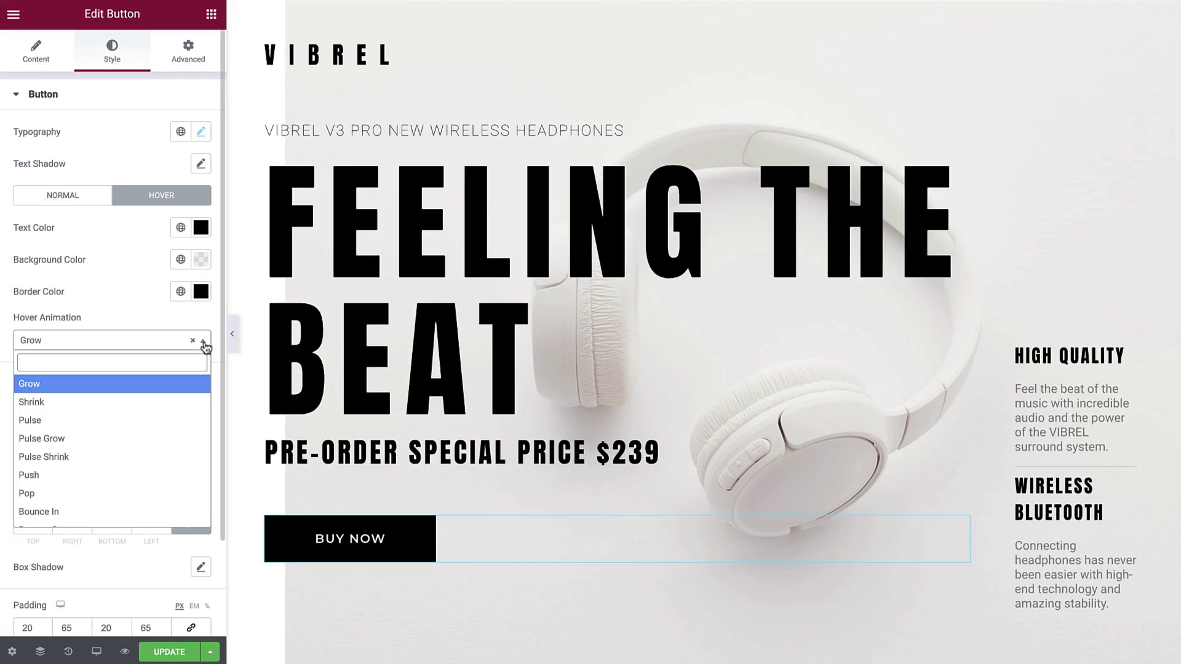
left_click(192, 340)
left_click(179, 320)
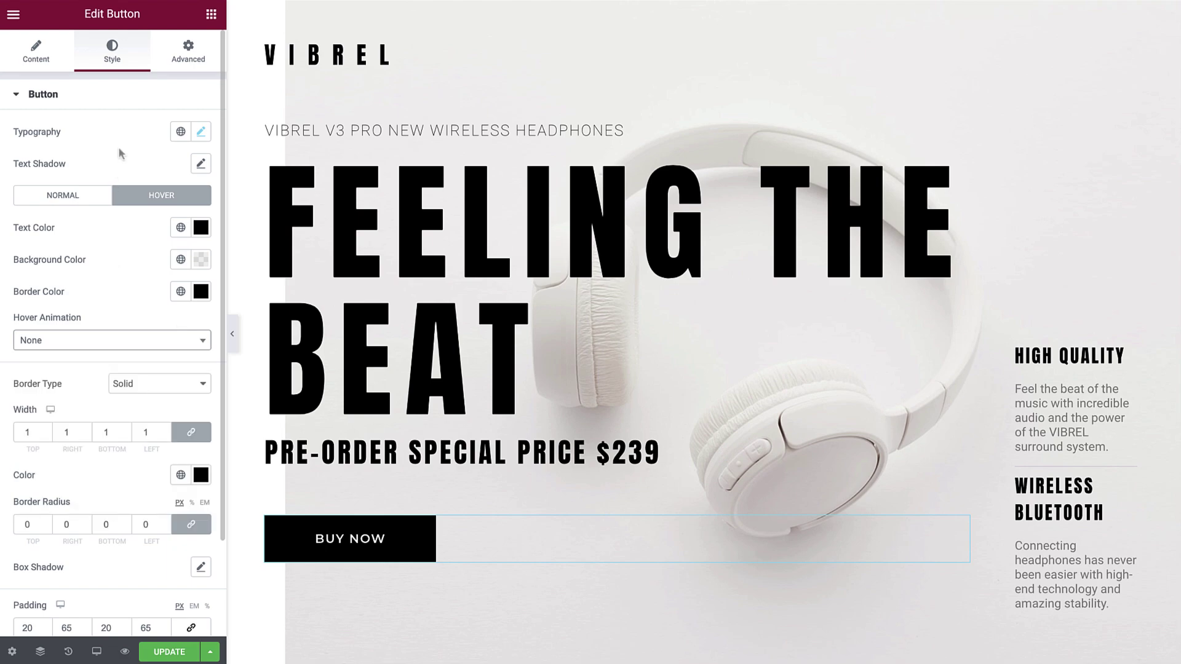
left_click(185, 54)
left_click(25, 148)
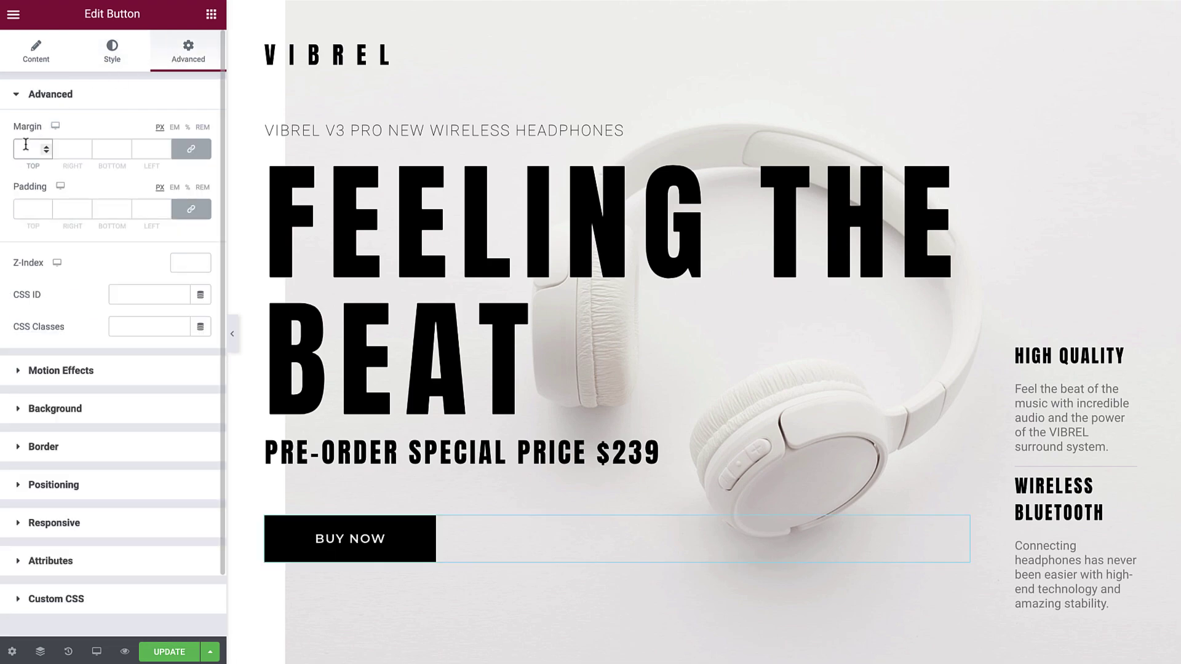
type("10")
key("BackSpace")
key("BackSpace")
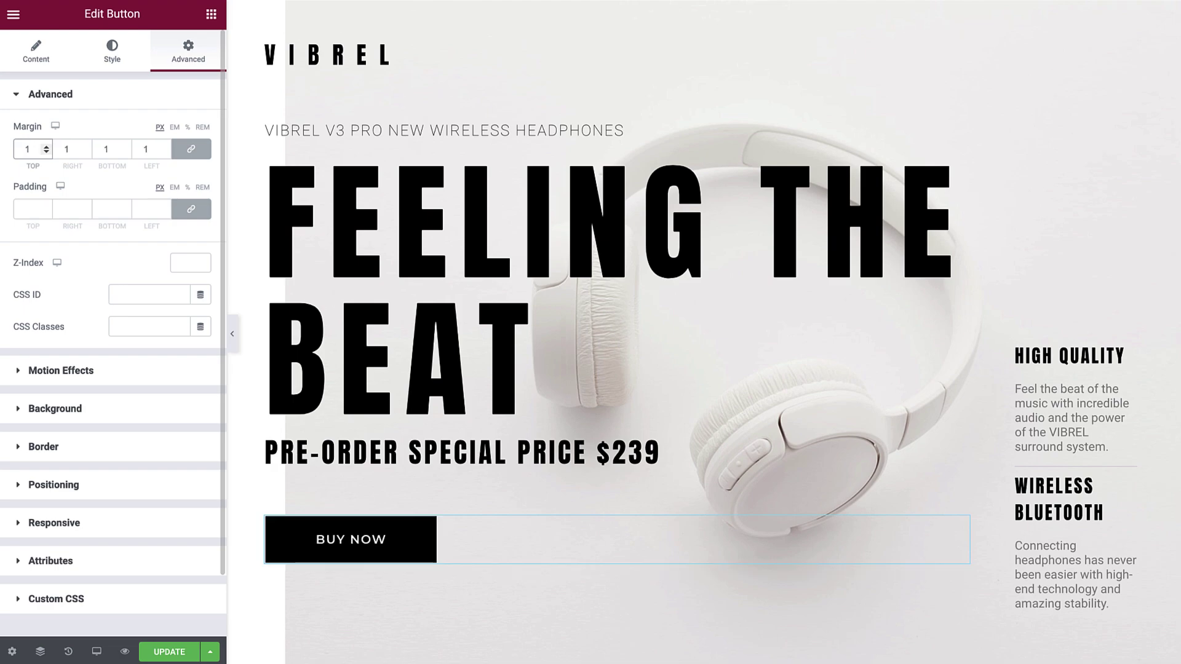
left_click(24, 207)
type("10")
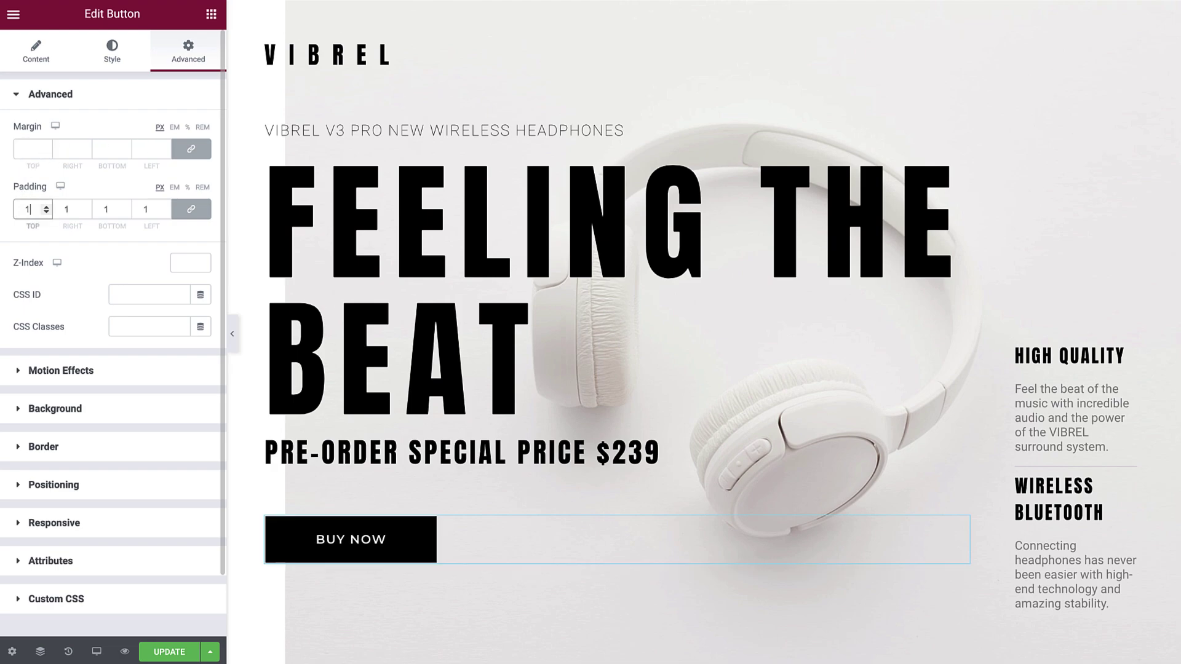
key("BackSpace")
key("BackSpace")
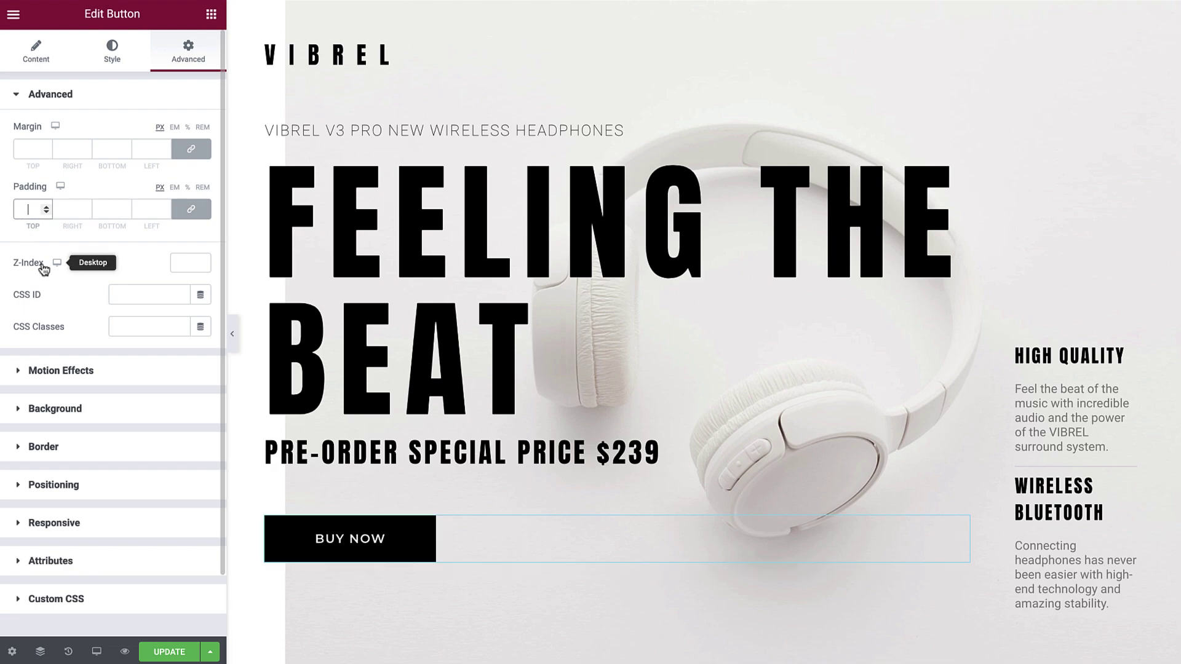
left_click(179, 264)
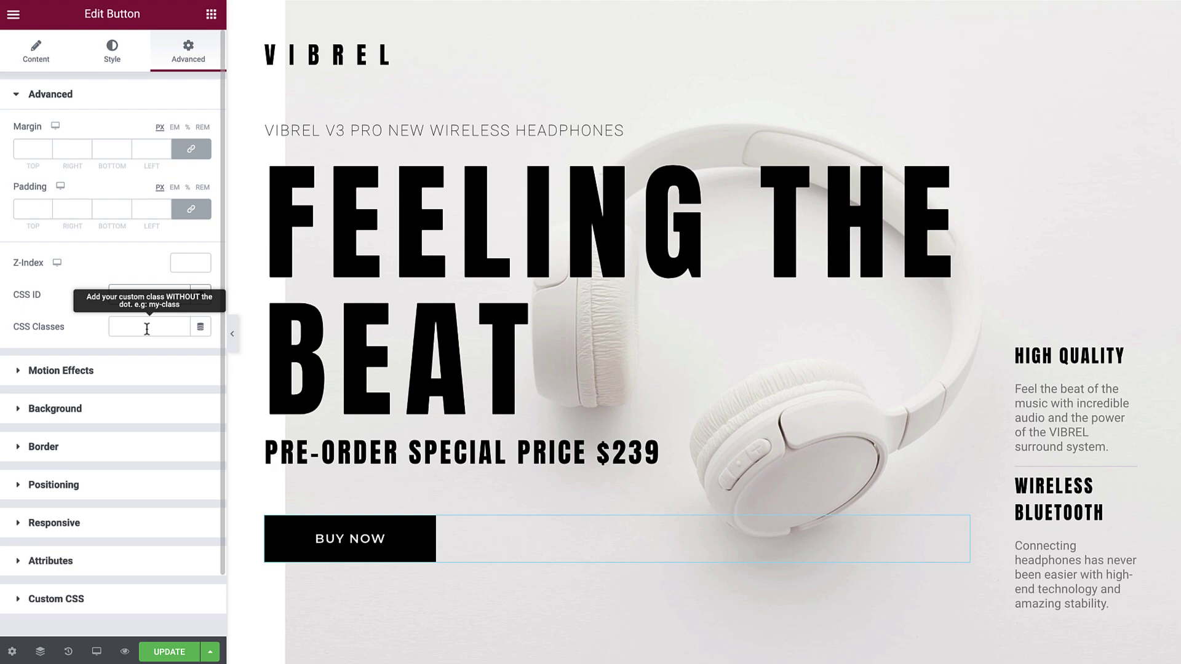
Expand Motion Effects and try scrolling and mouse effects, leaving both off
left_click(117, 369)
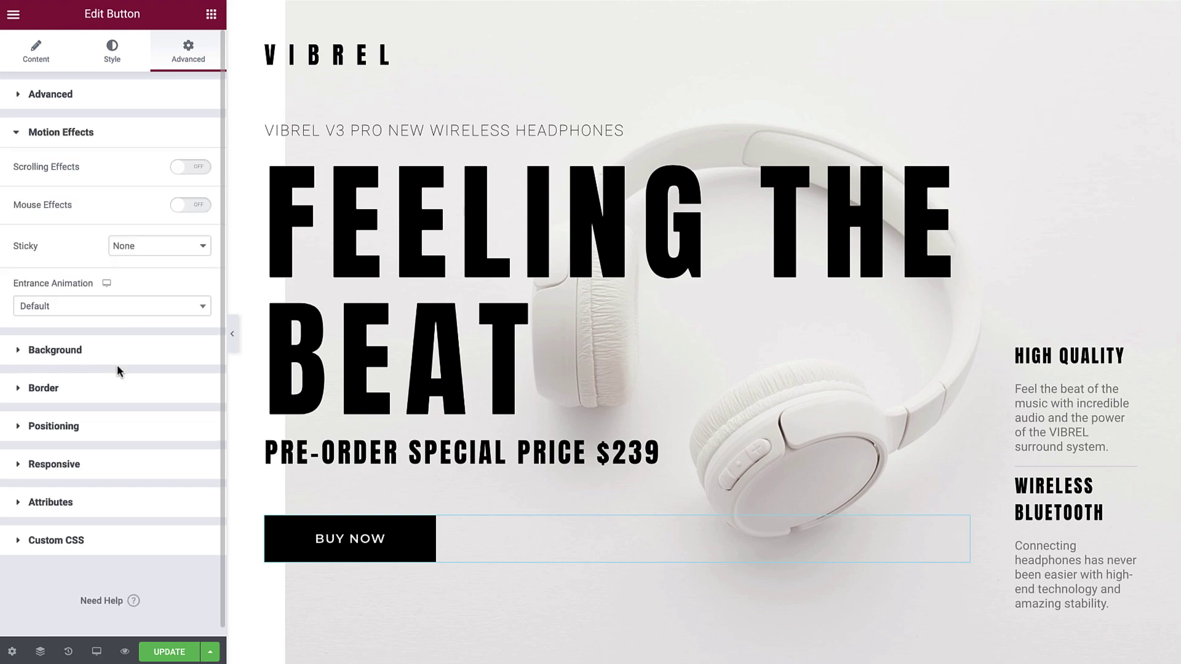
left_click(187, 172)
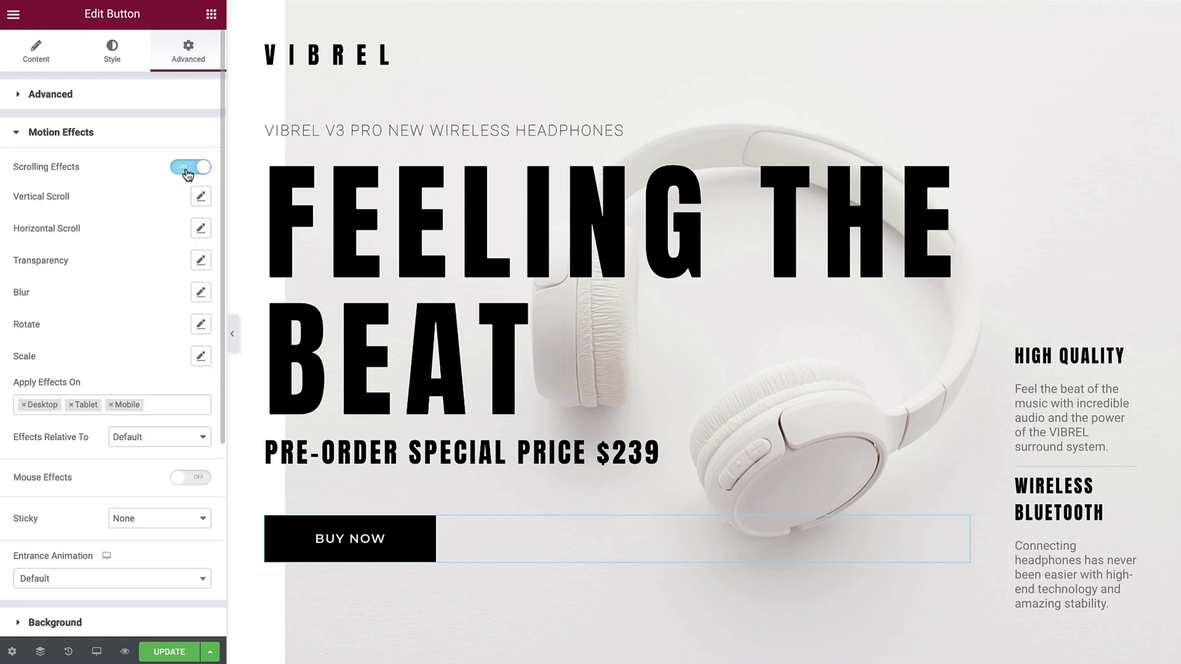
left_click(187, 171)
left_click(188, 208)
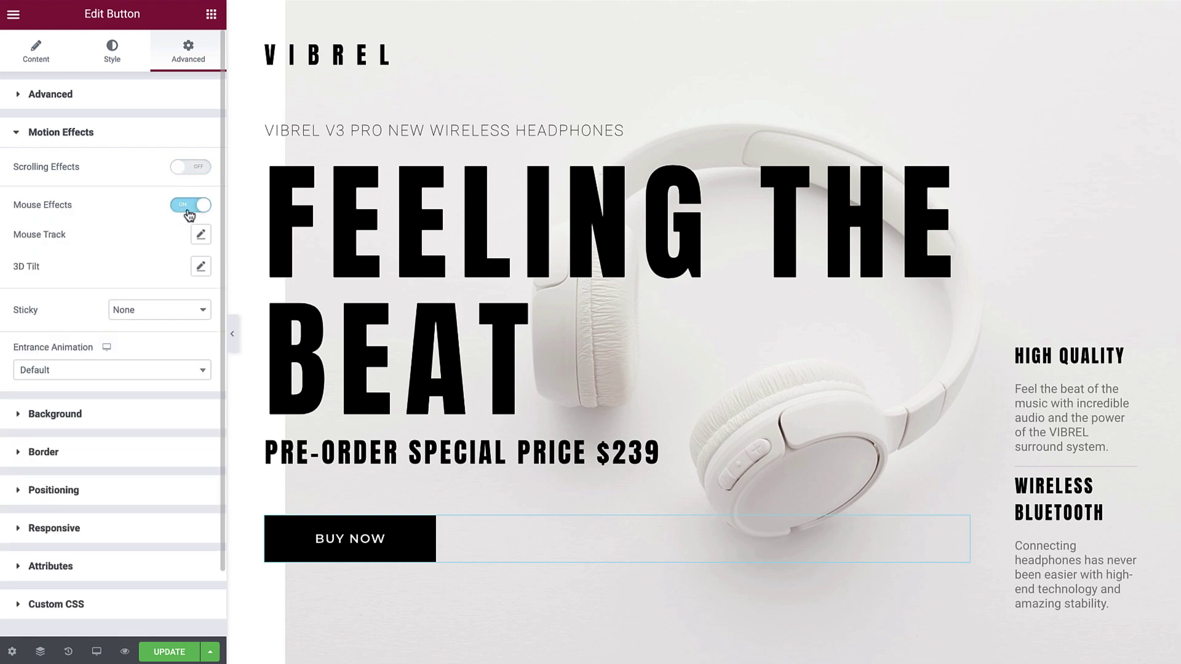
left_click(187, 209)
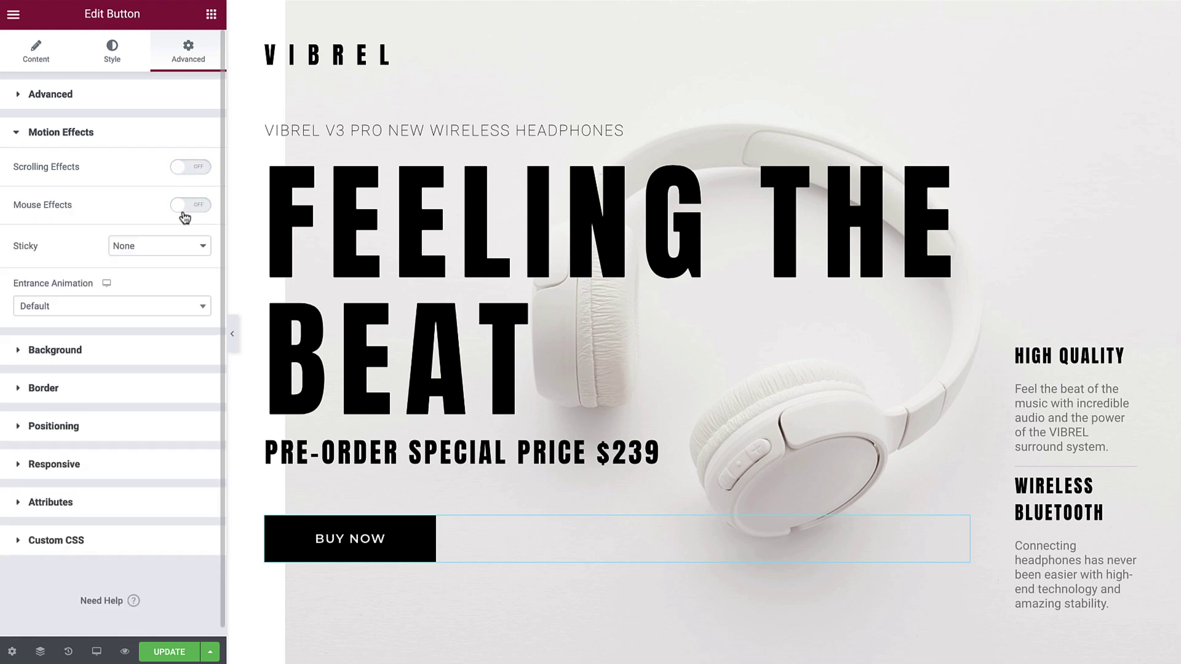
Set a Fade In entrance animation with Slow duration and 400 ms delay
left_click(204, 311)
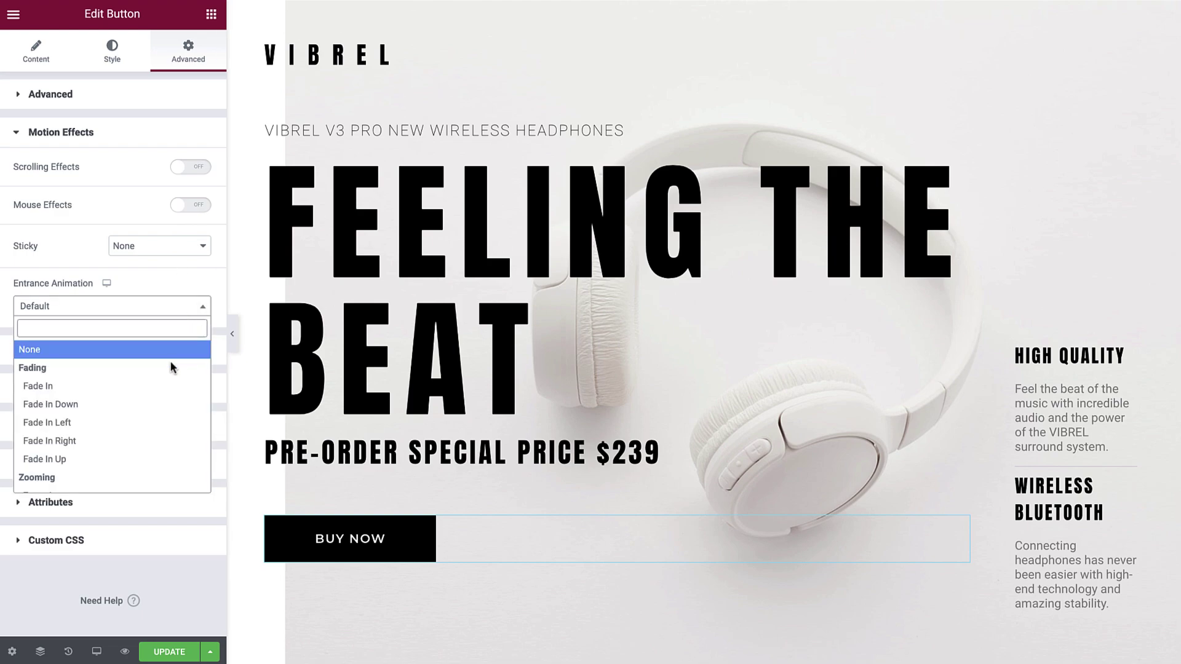
left_click(169, 387)
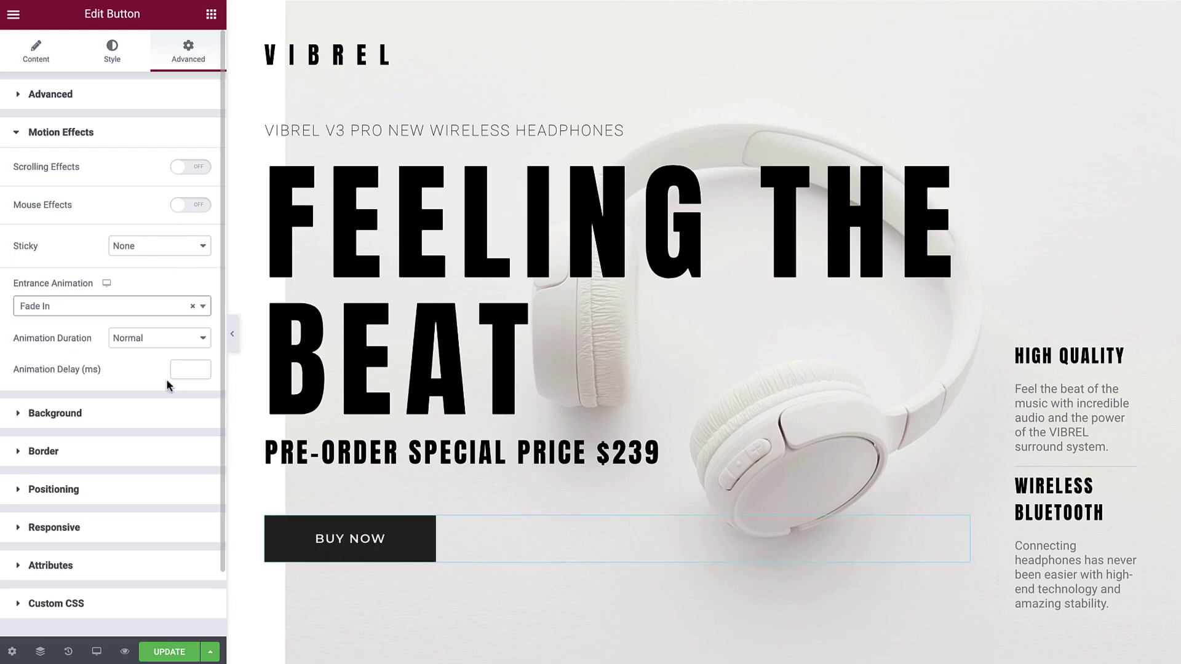
left_click(204, 346)
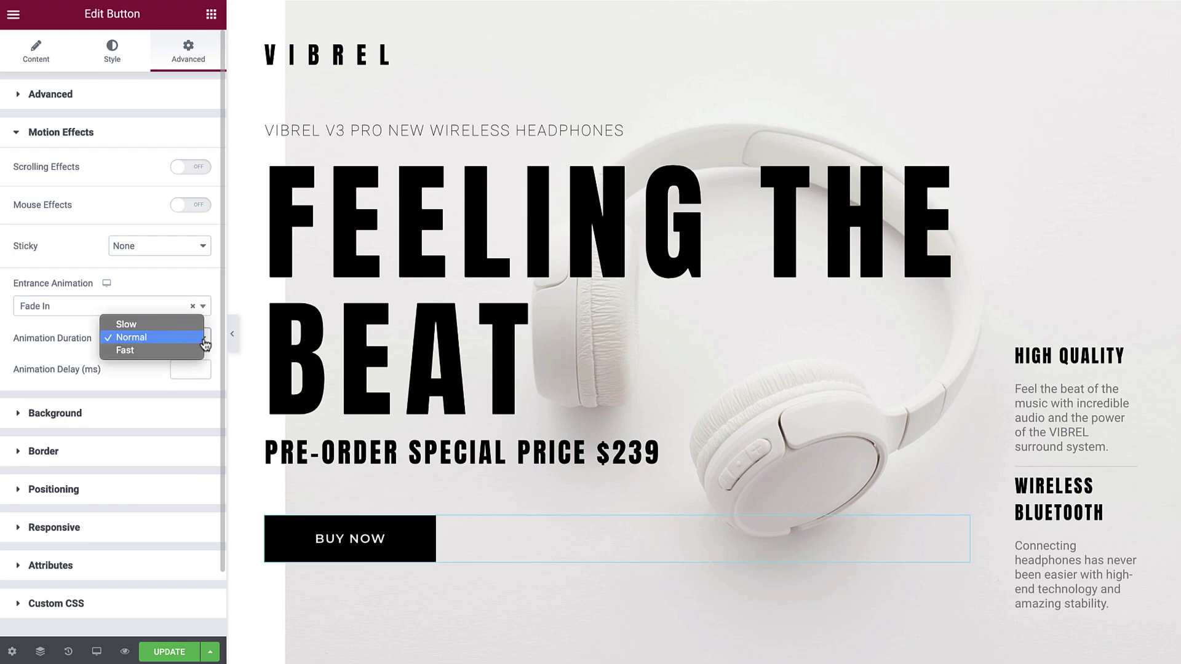
left_click(184, 327)
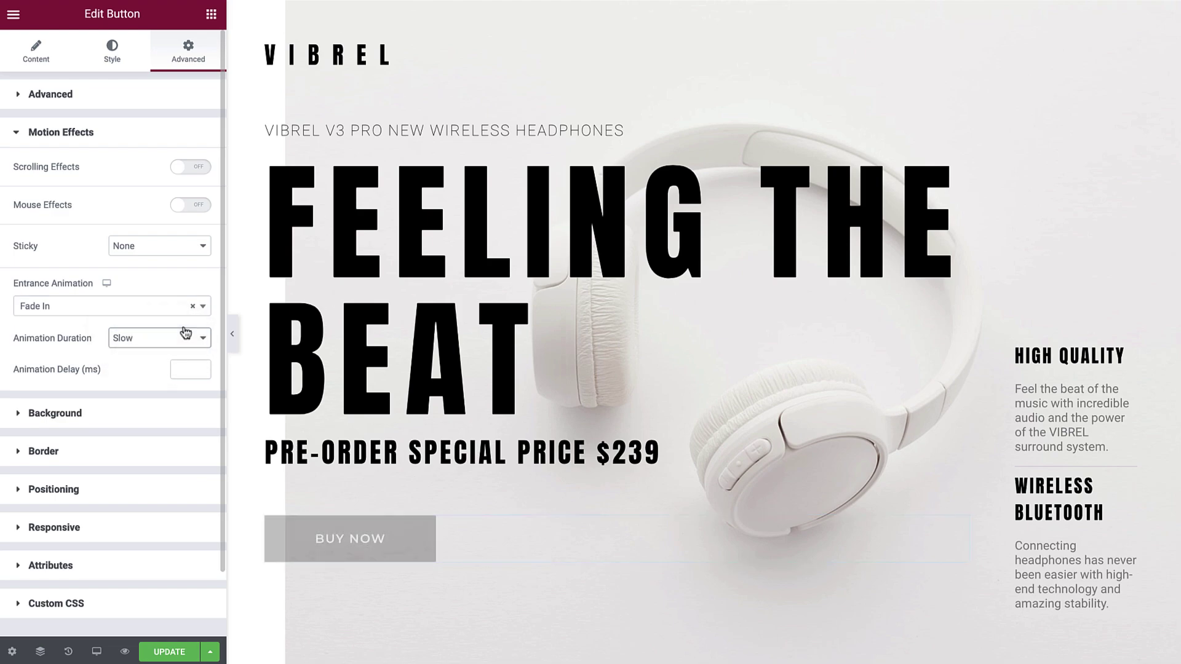
left_click(183, 367)
type("400")
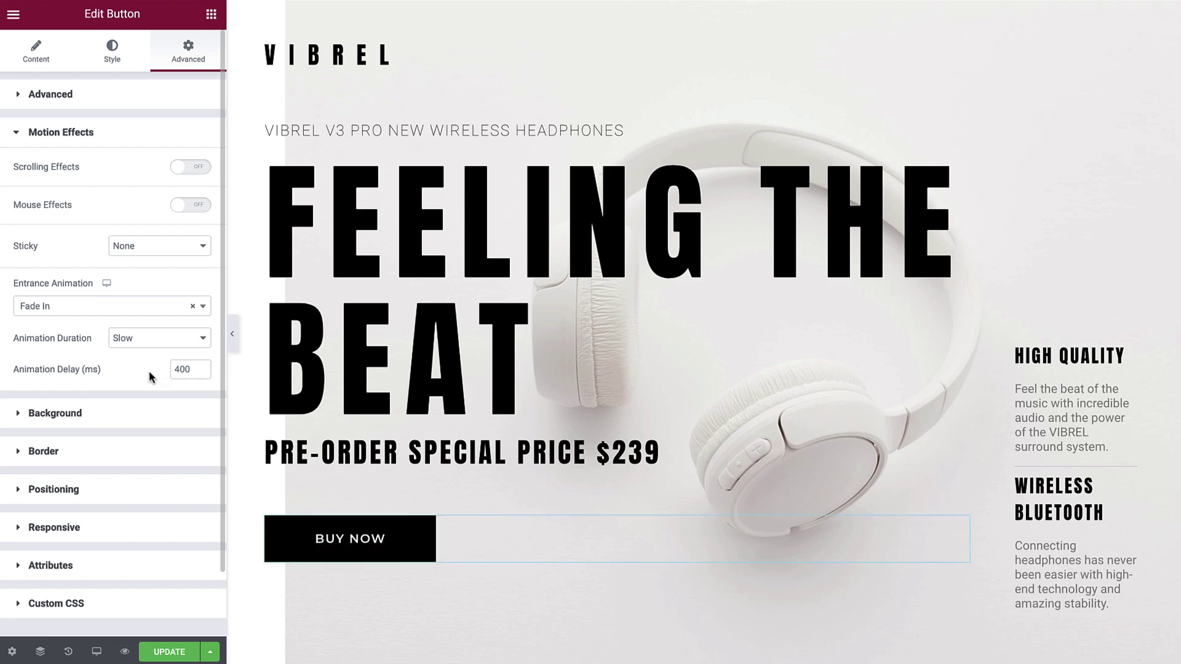
left_click(133, 412)
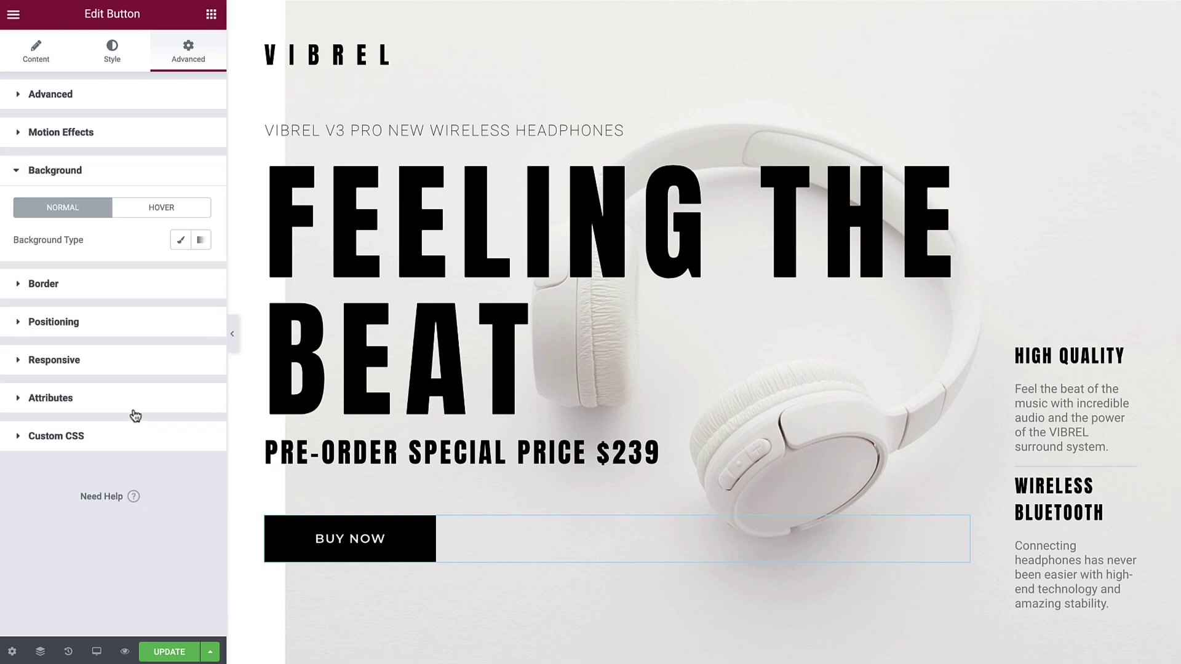
Try a red Classic background on the button, then clear the colour and switch Classic off
left_click(180, 242)
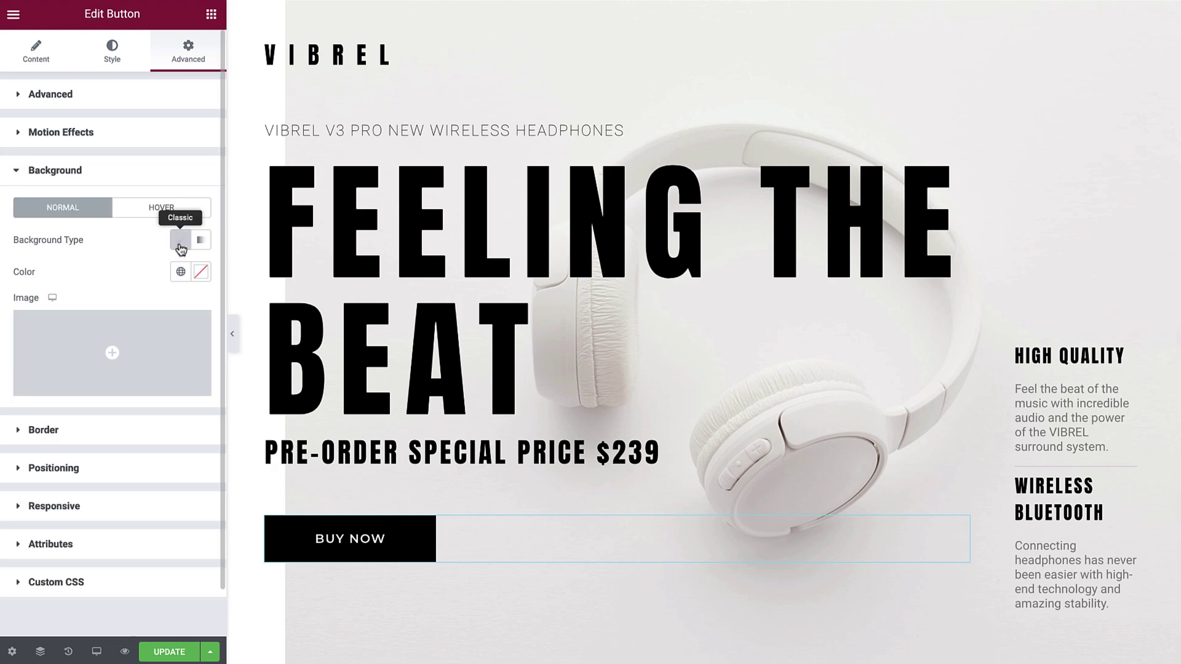
left_click(201, 272)
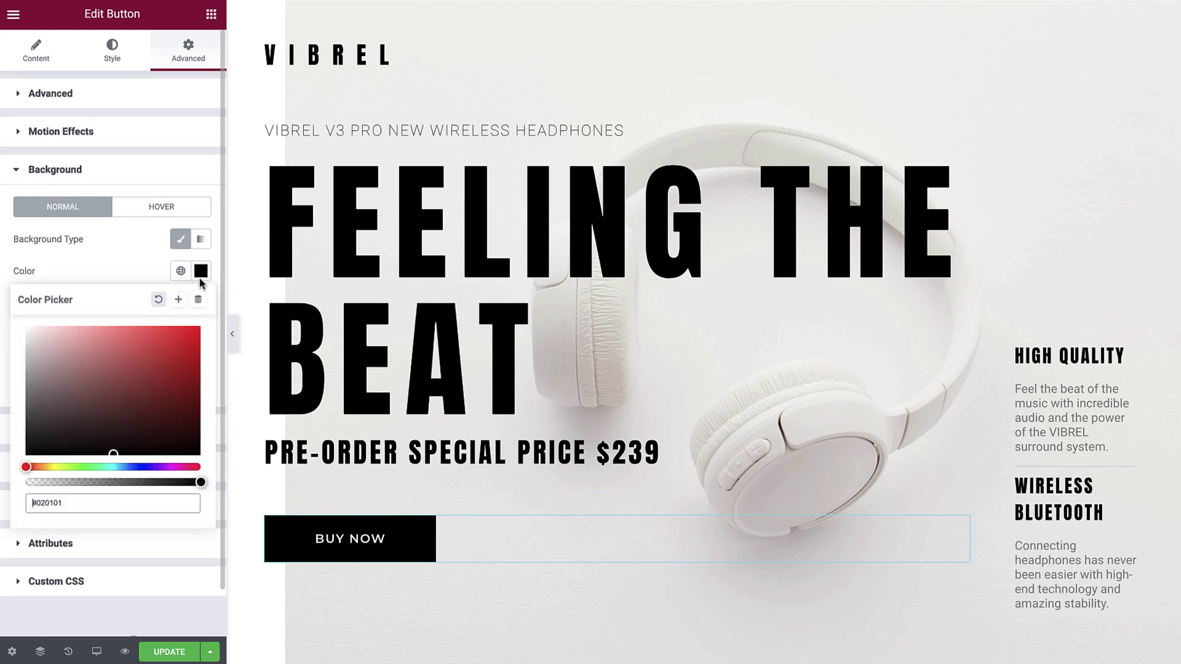
left_click(170, 362)
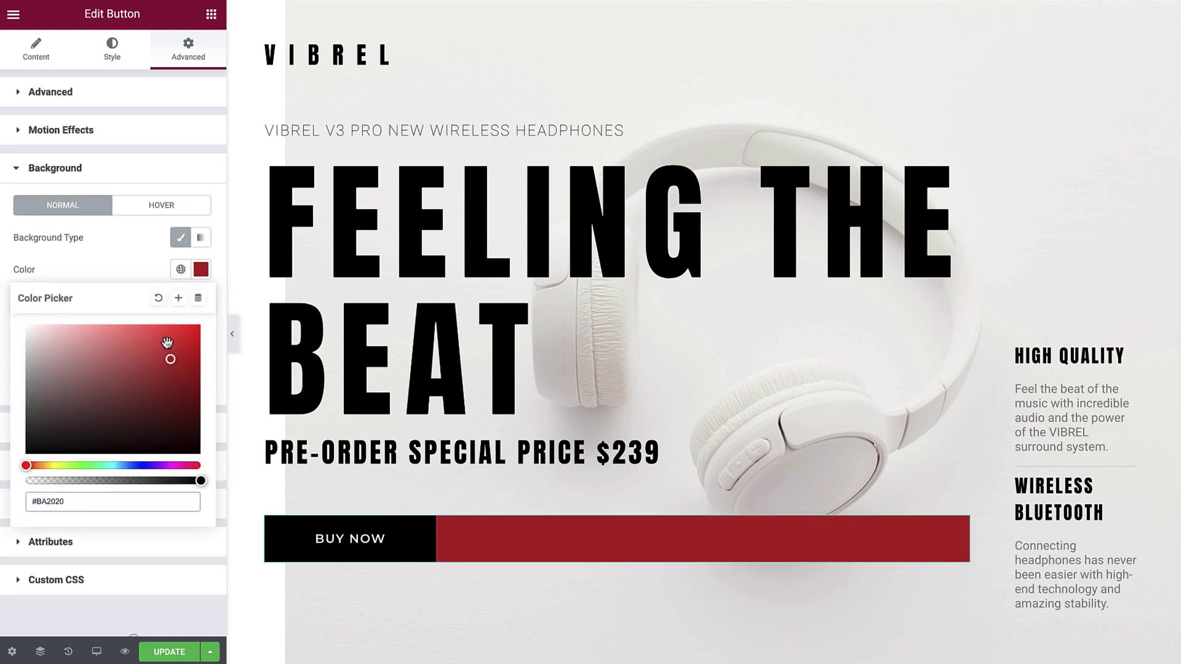
left_click(161, 299)
left_click(180, 246)
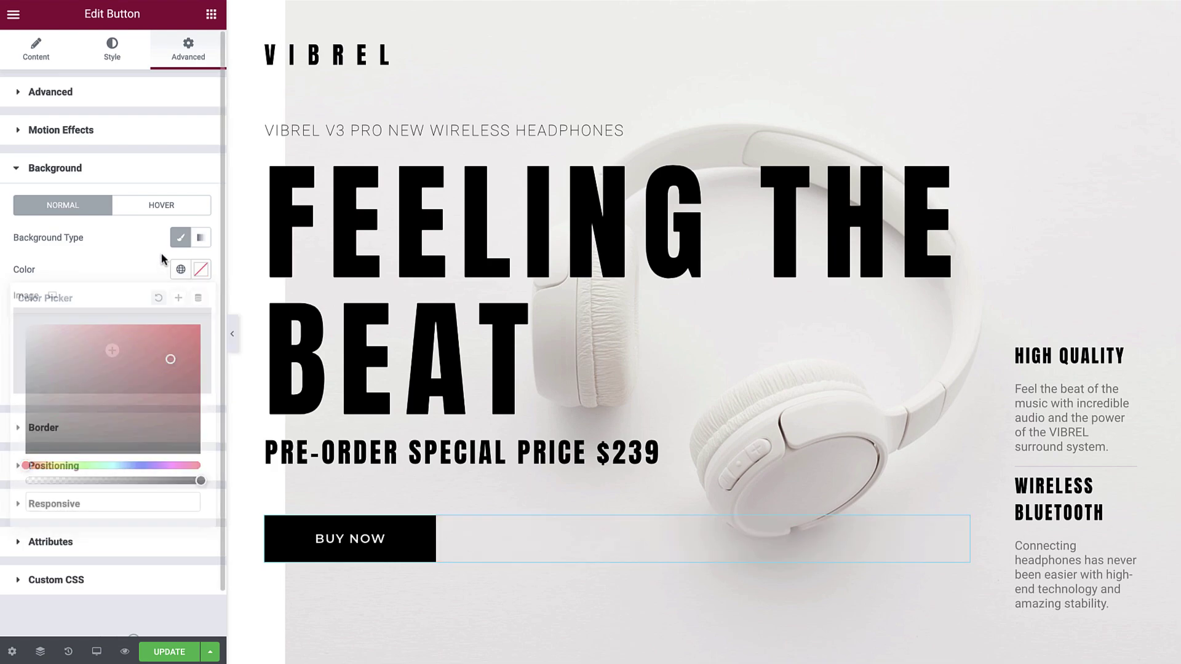
left_click(180, 246)
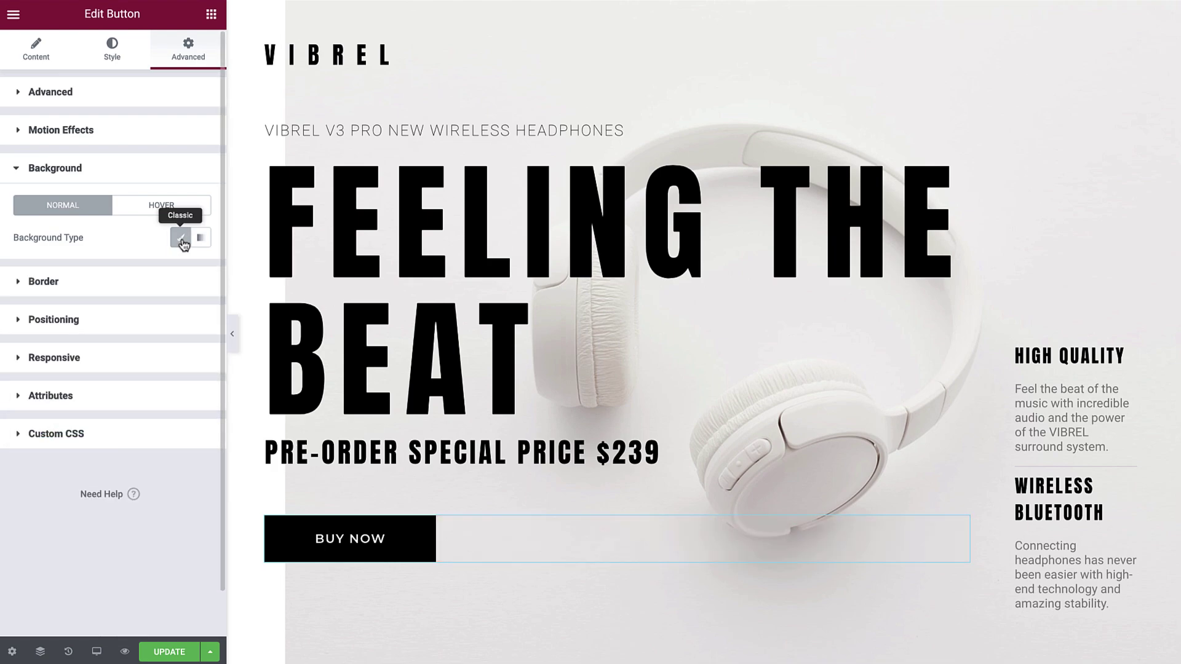
Try a Solid border type on the button, then set it back to None
left_click(172, 283)
left_click(187, 284)
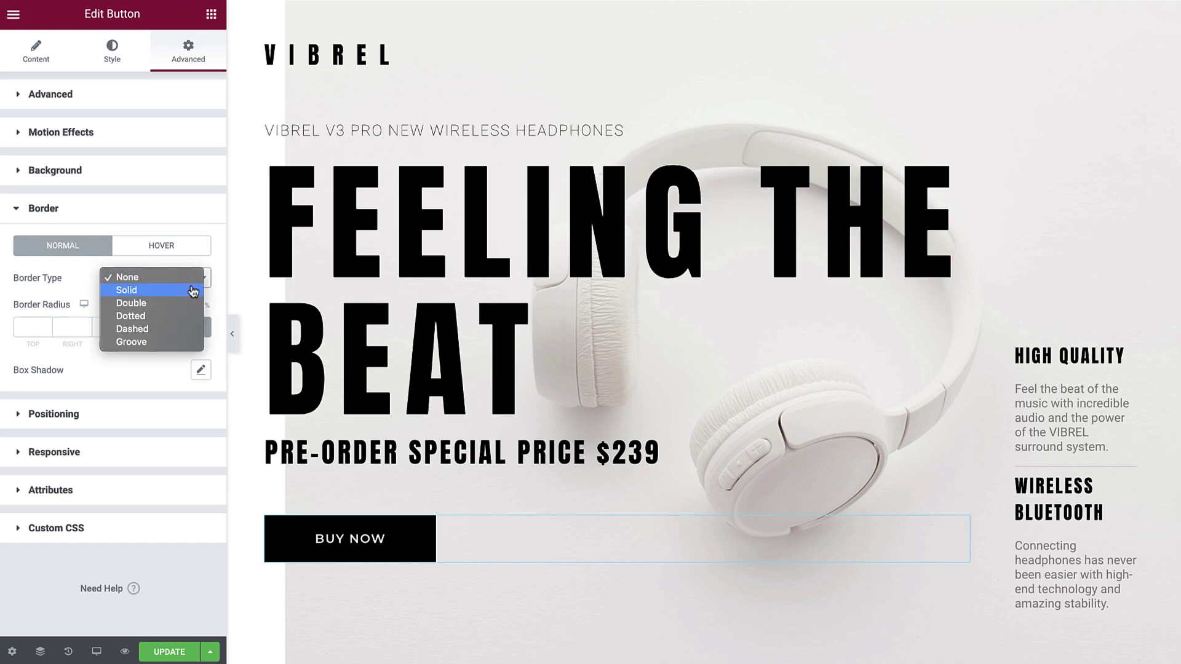
left_click(192, 291)
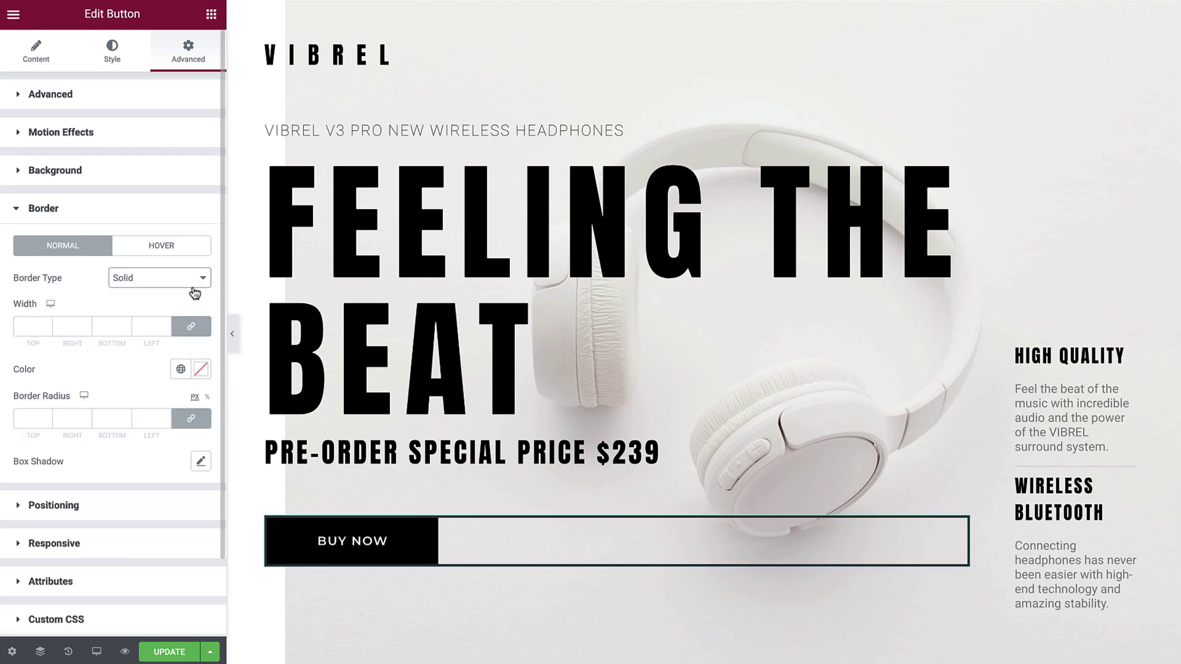
left_click(193, 278)
left_click(141, 265)
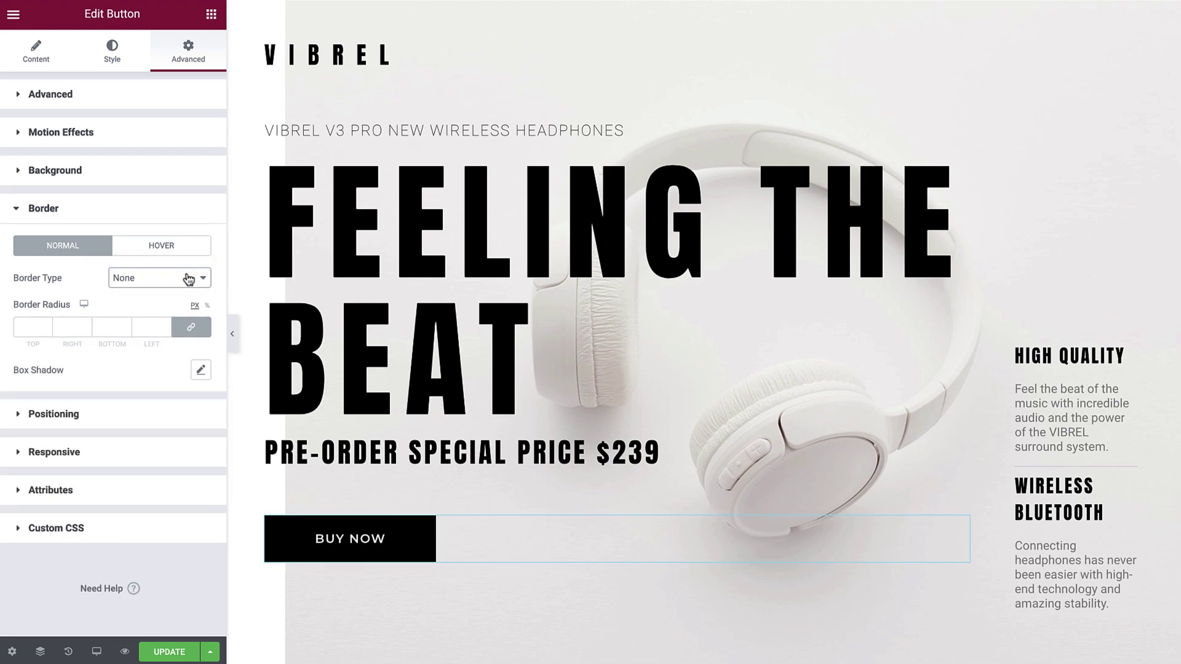
left_click(132, 409)
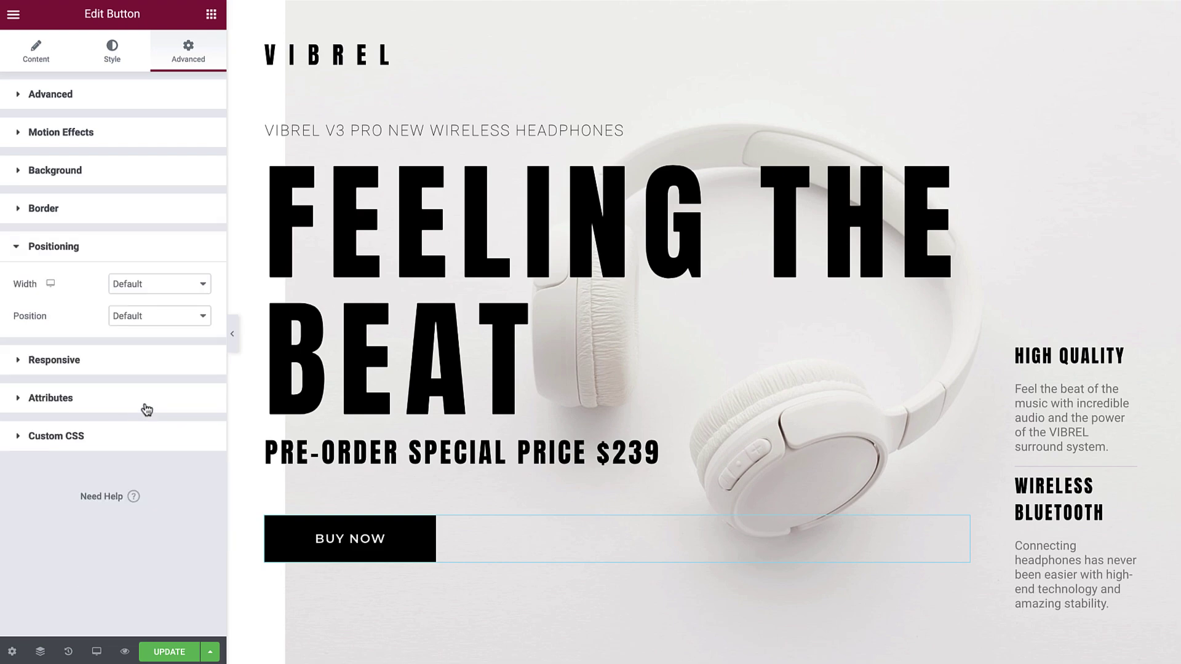
Set the button width to Inline (auto) and duplicate the BUY NOW button
left_click(195, 290)
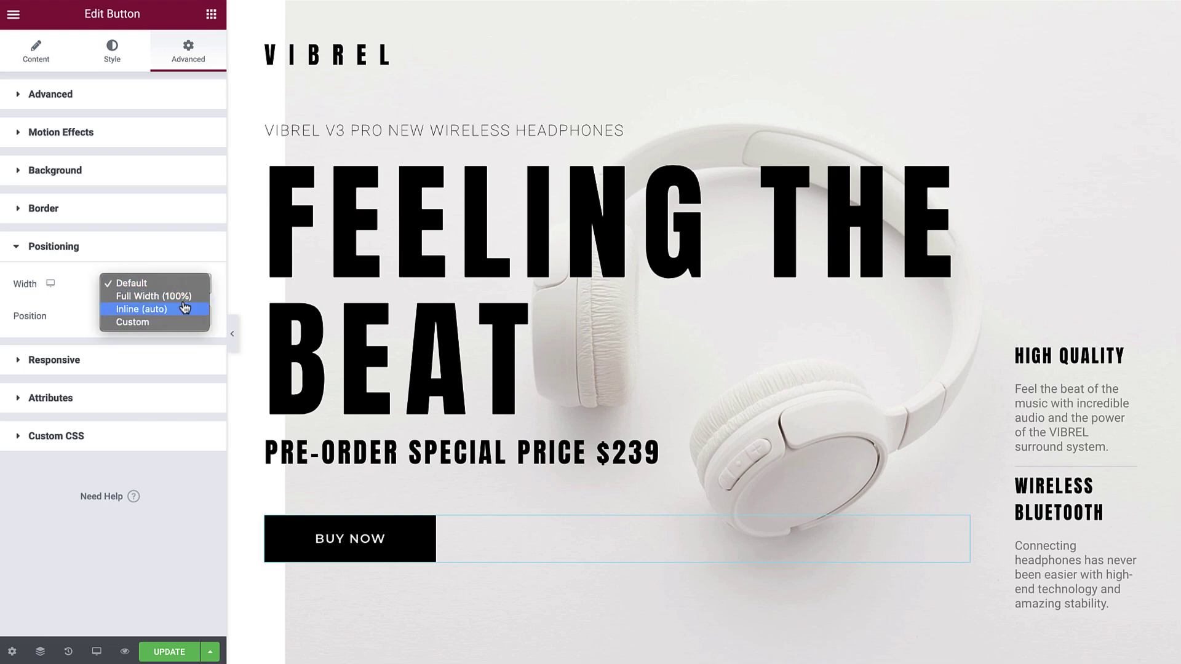
left_click(184, 308)
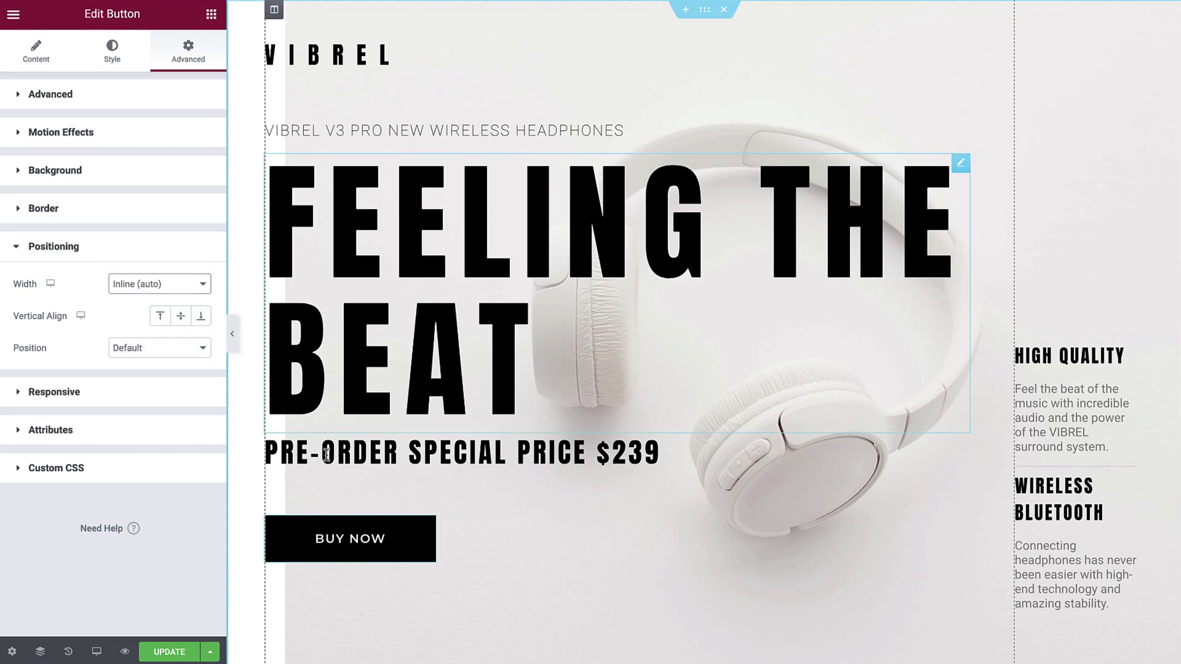
right_click(406, 547)
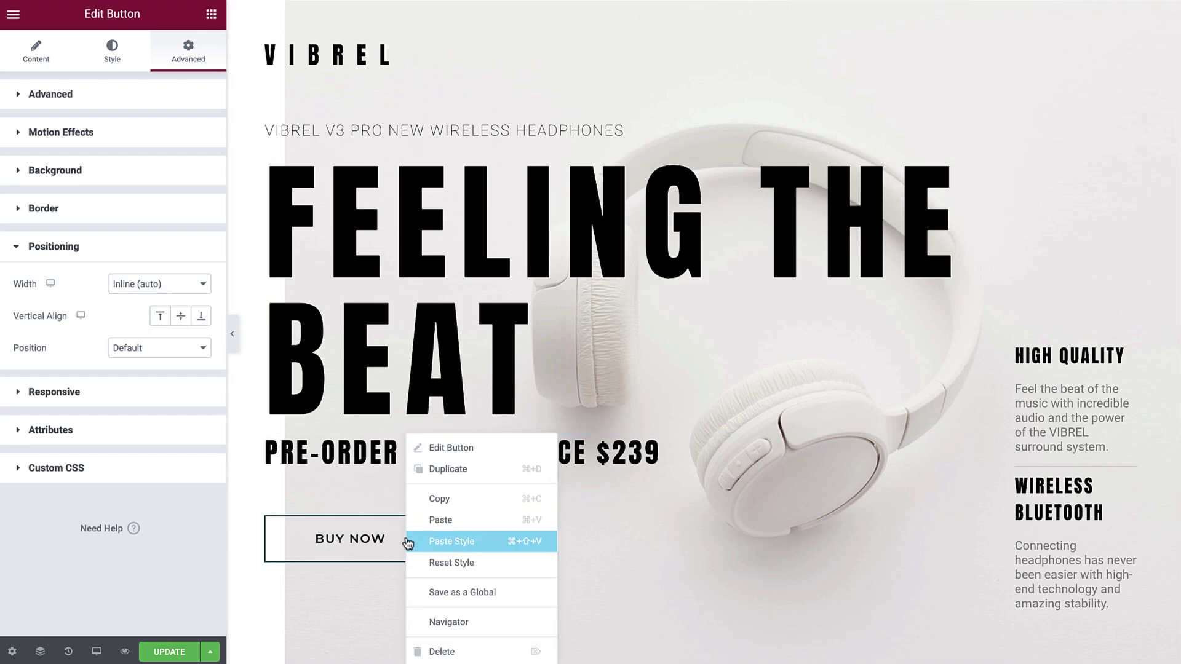
left_click(477, 470)
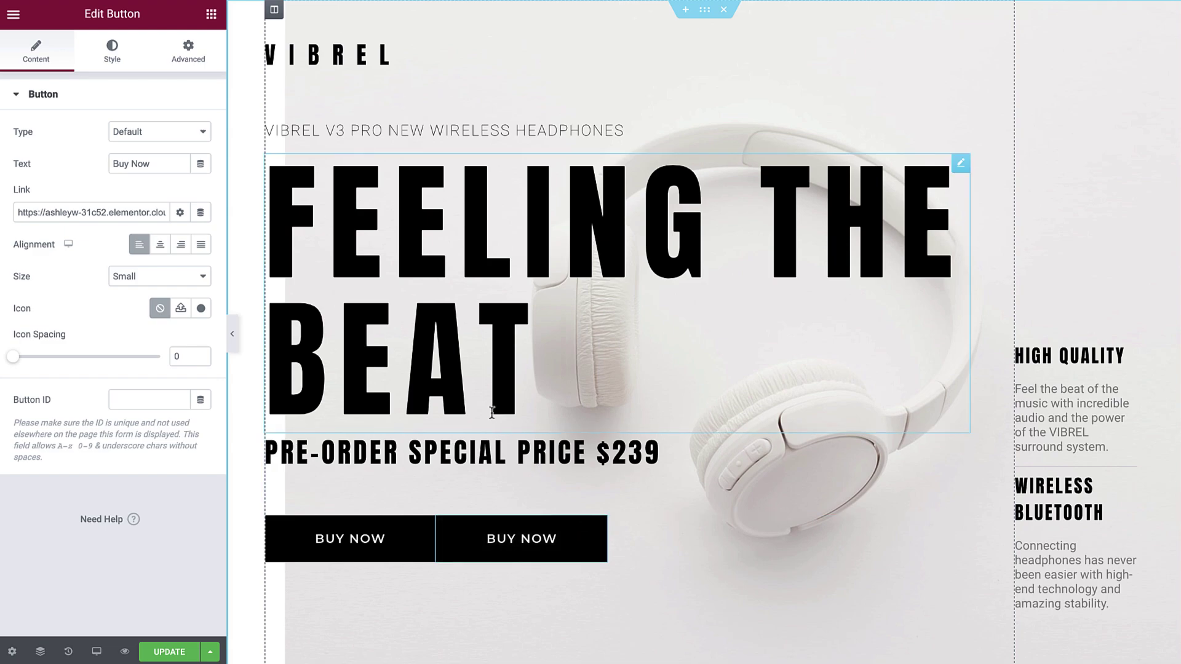
Unlink the duplicate button's margins and give it a 10px left margin
left_click(189, 59)
left_click(192, 149)
left_click(142, 149)
type("10")
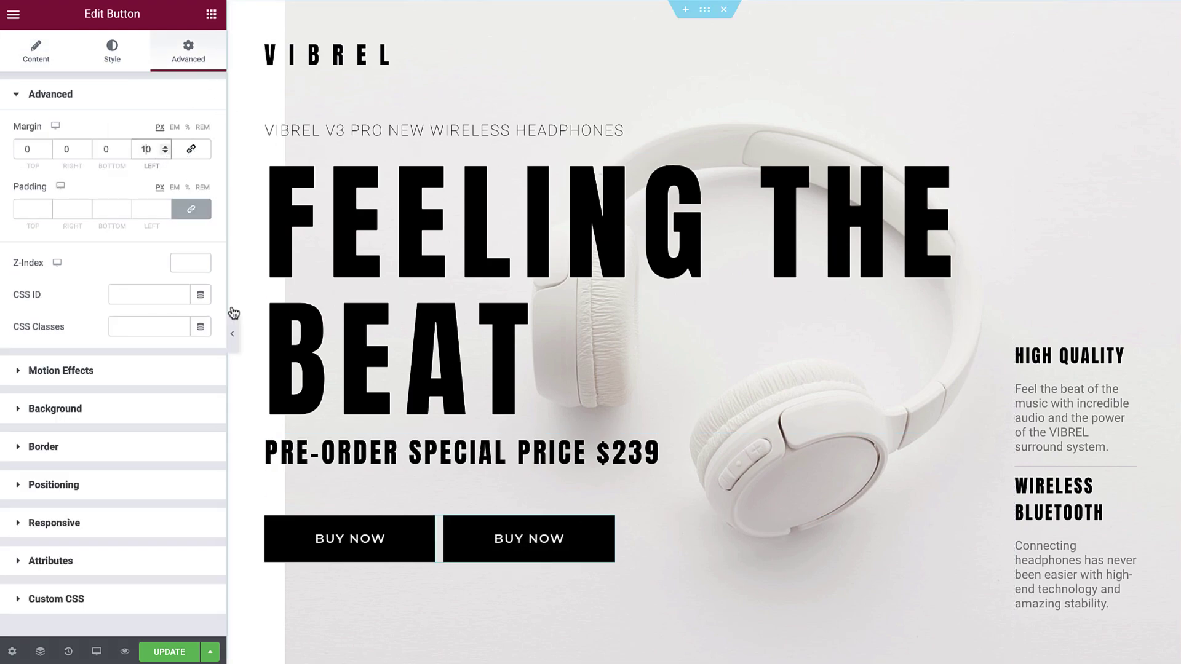
Preview the two buttons side by side, then delete the duplicate
left_click(233, 334)
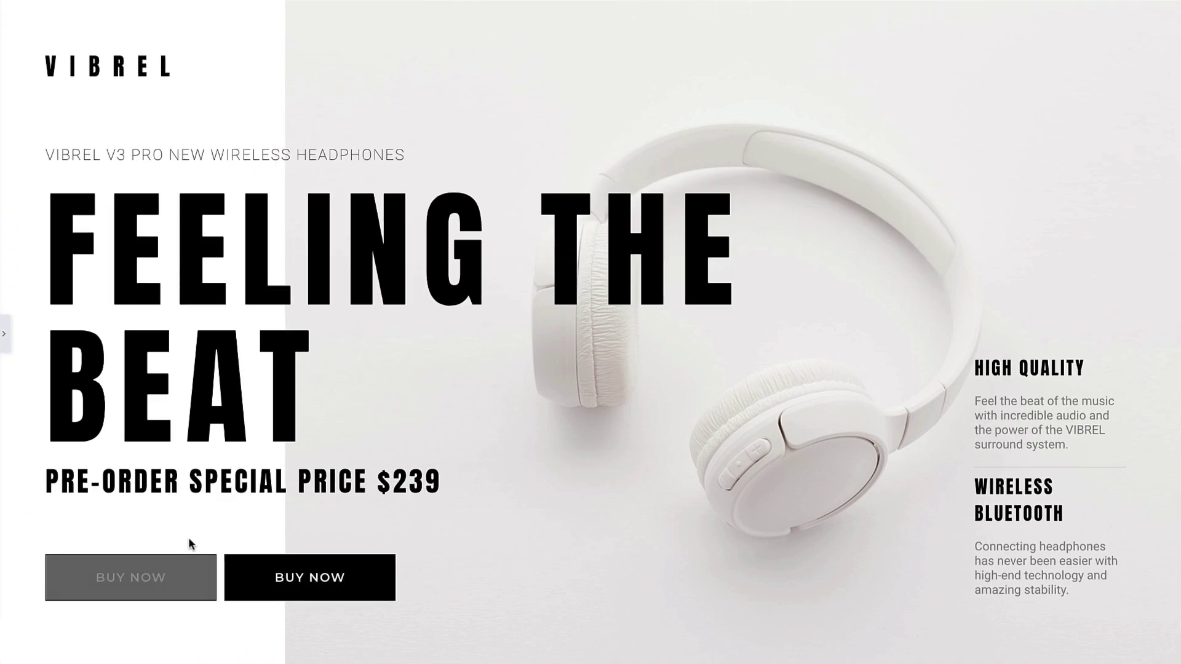
left_click(4, 334)
right_click(526, 539)
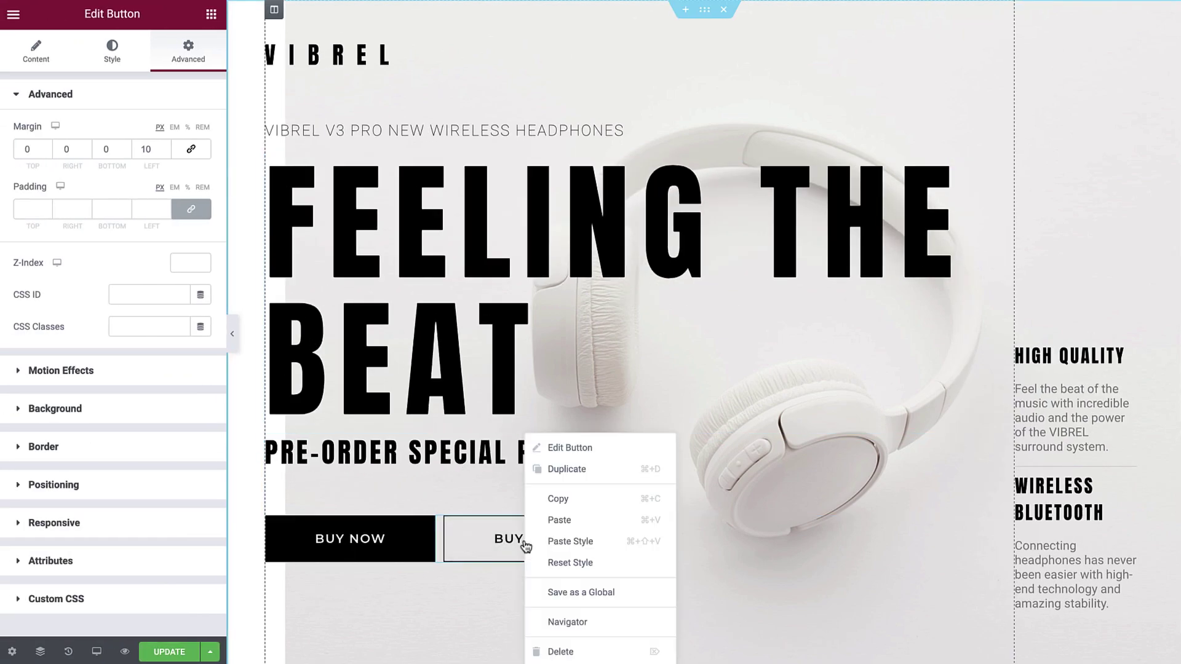
left_click(575, 651)
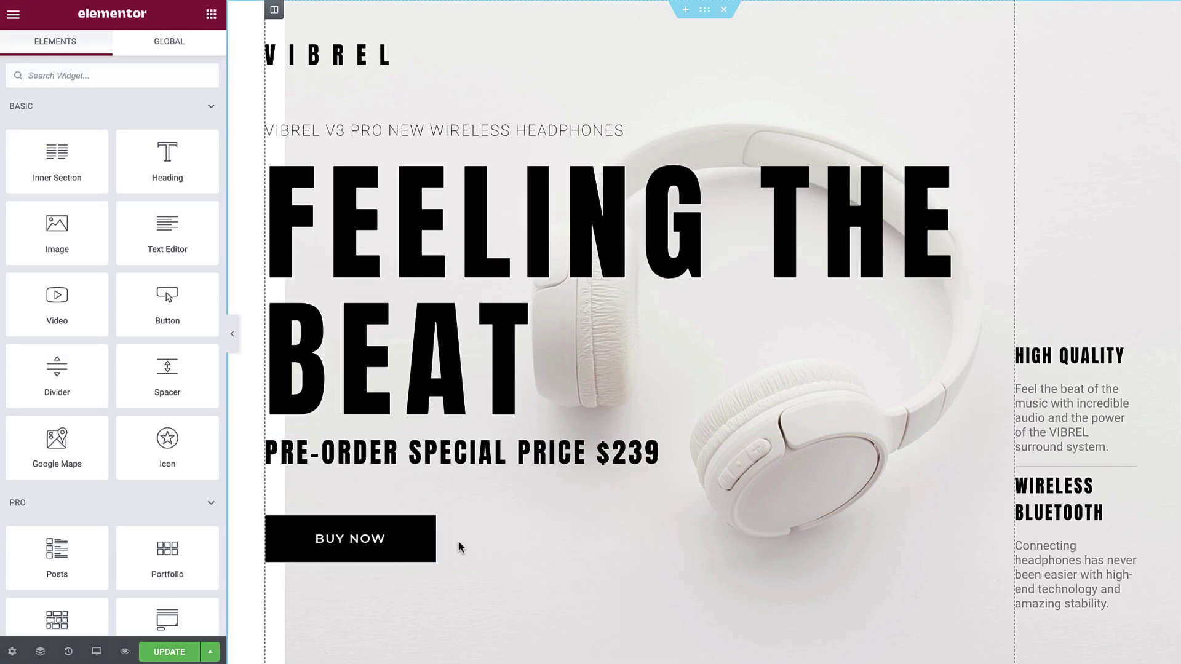
Set the remaining button's Positioning width back to Default
left_click(429, 526)
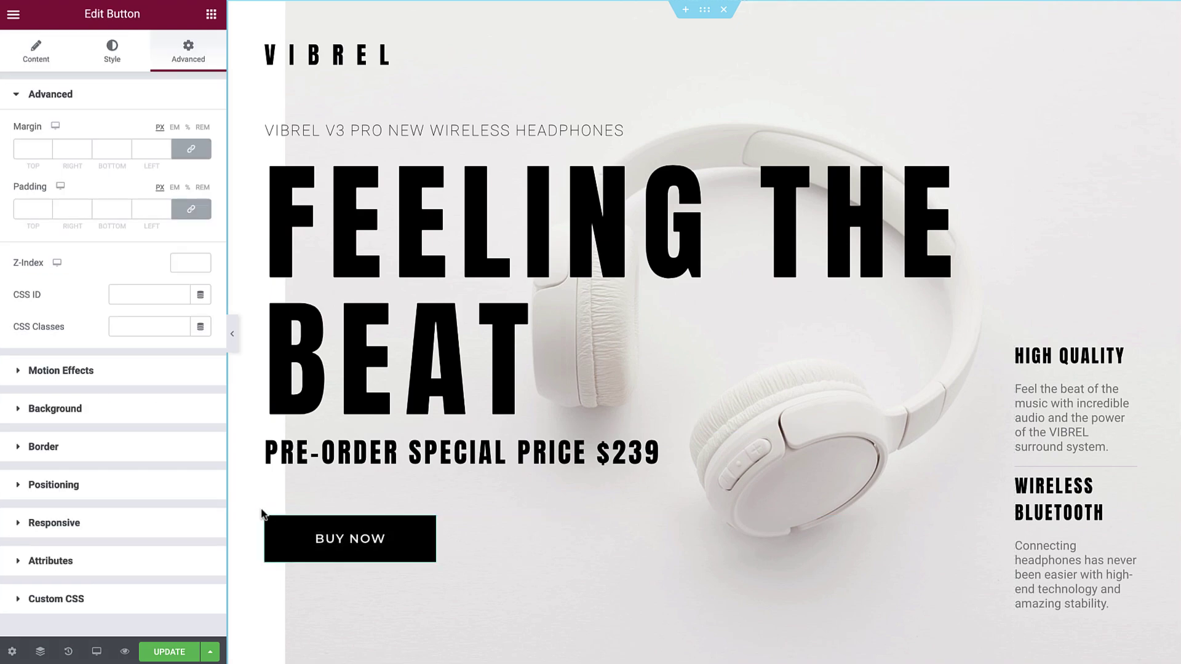
left_click(162, 486)
left_click(209, 292)
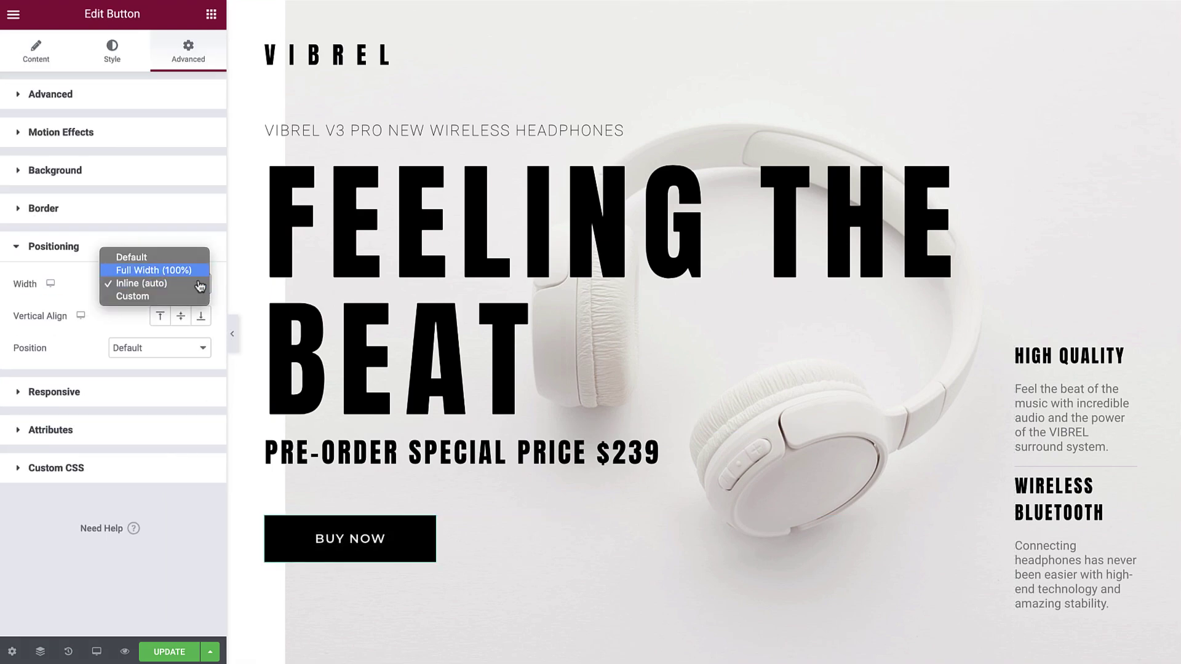
left_click(188, 256)
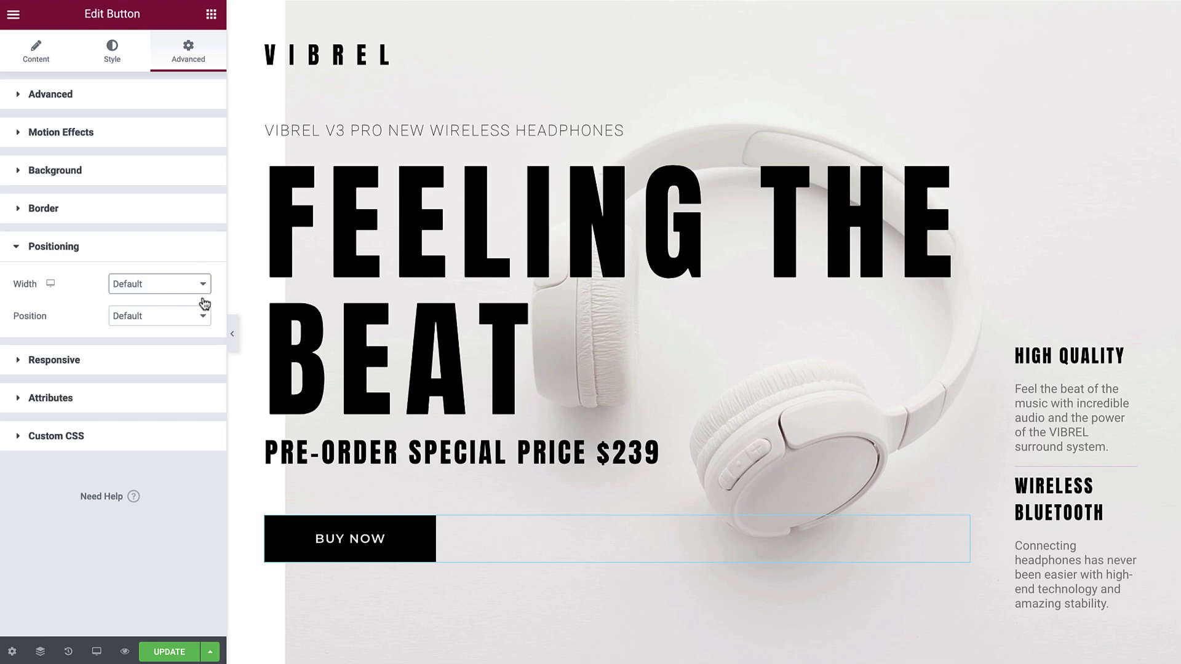
Toggle Hide On Desktop on and off, check Attributes and Custom CSS, then preview the page
left_click(110, 358)
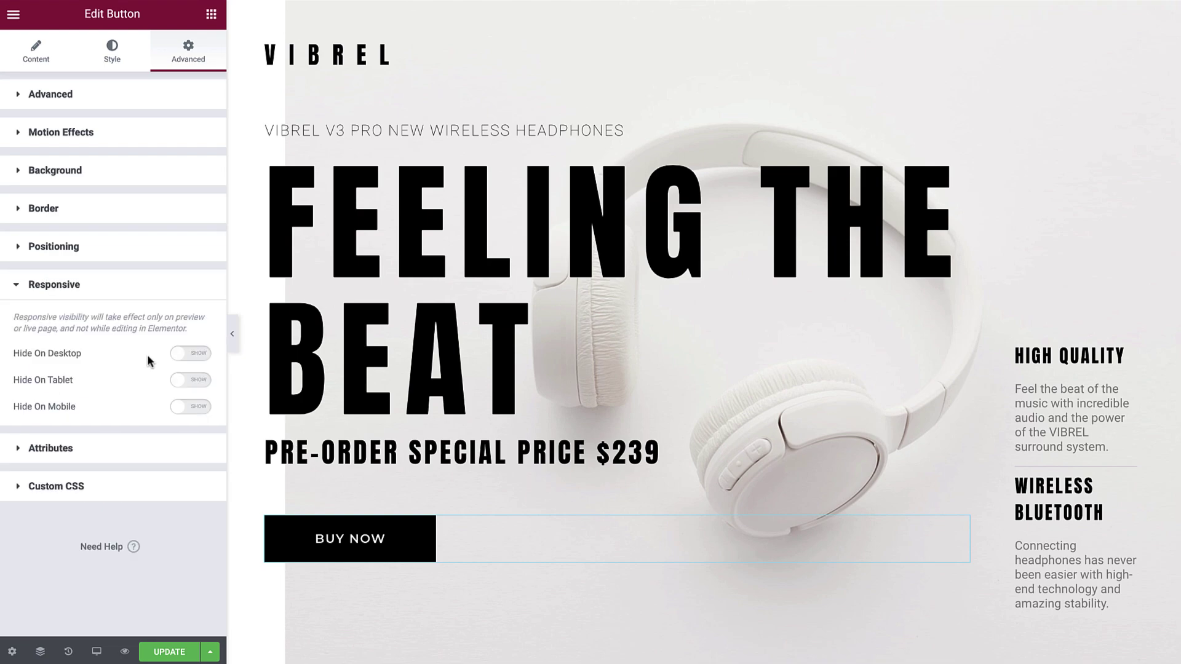
left_click(187, 357)
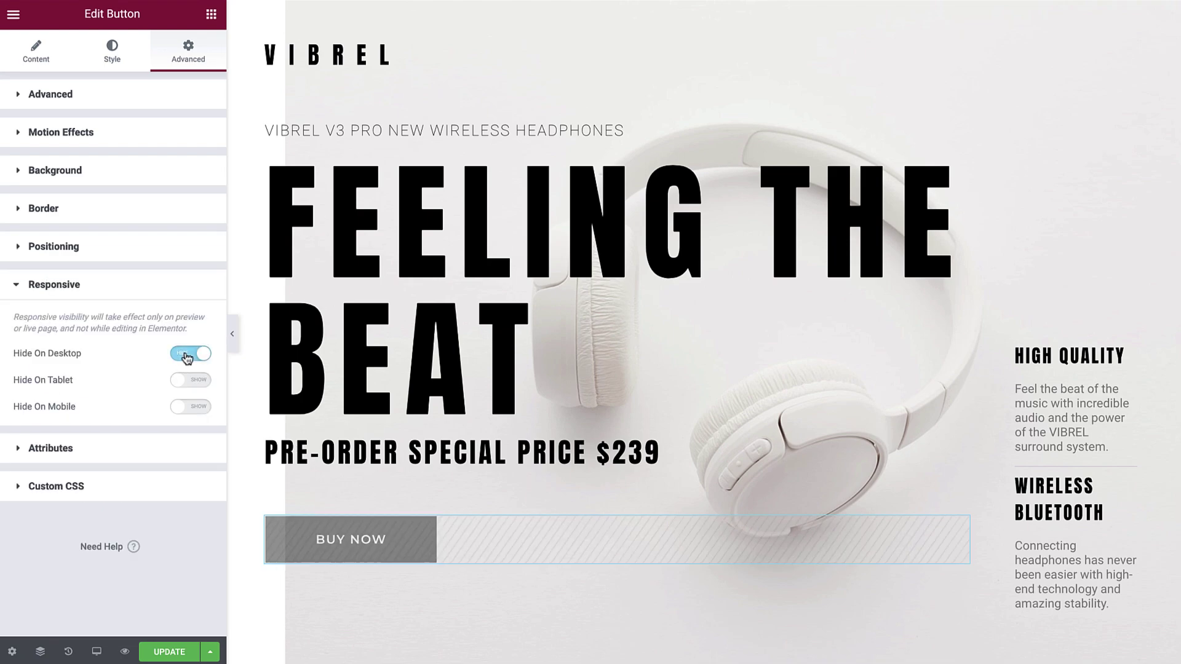
left_click(187, 356)
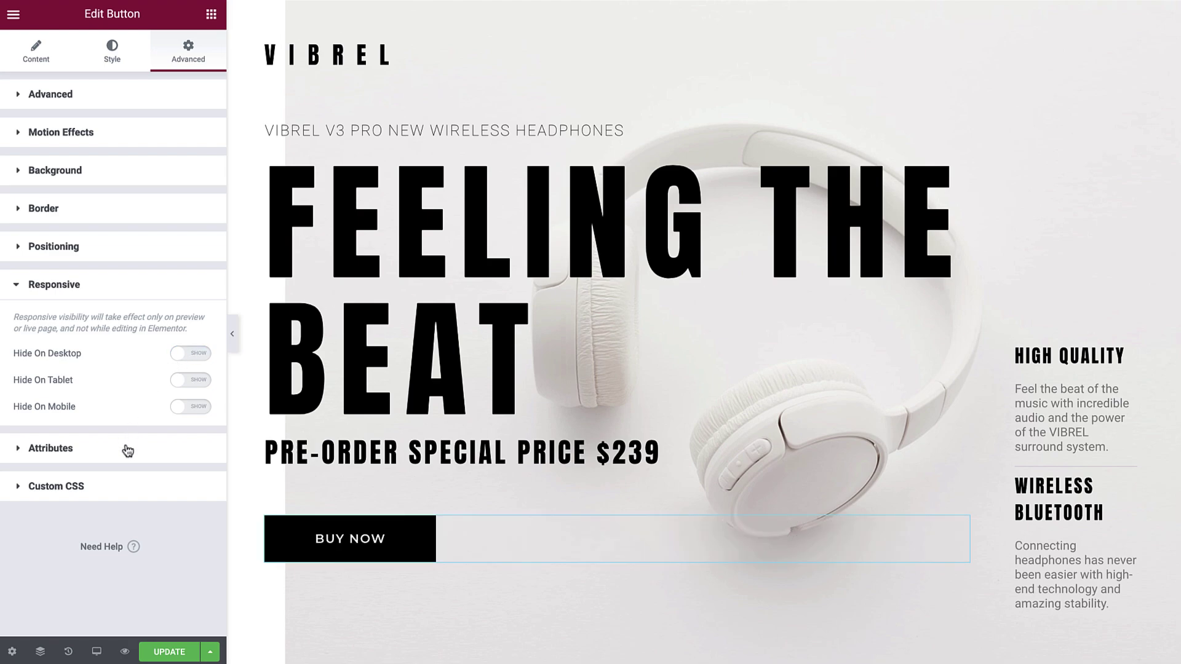
left_click(128, 452)
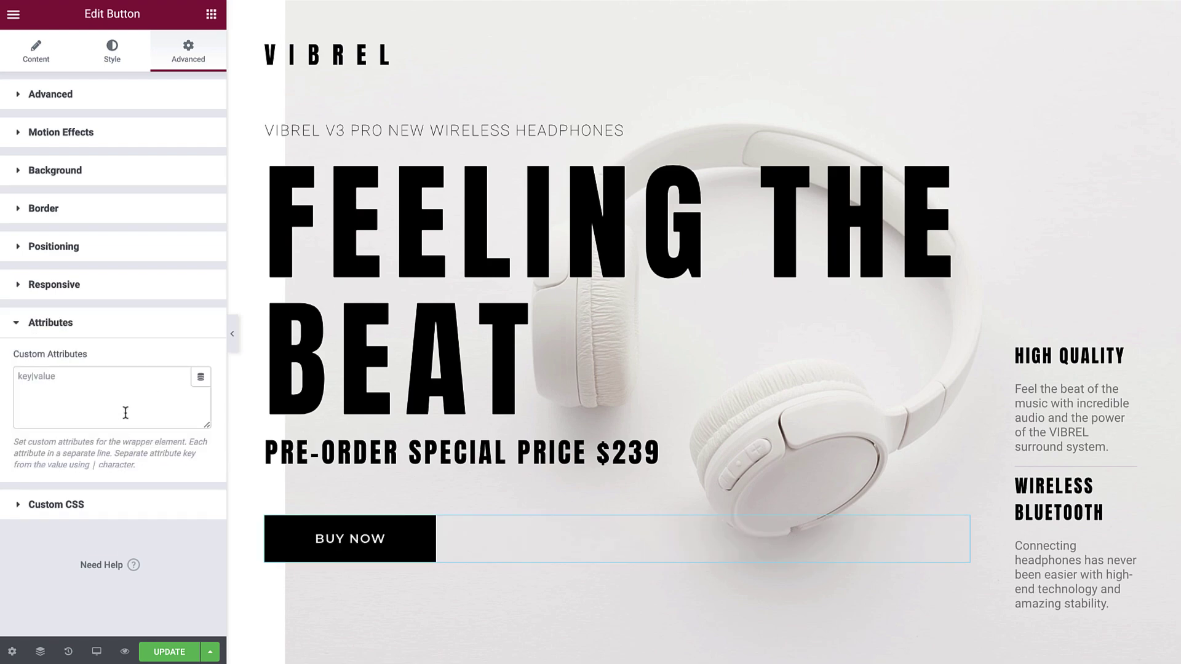
left_click(123, 504)
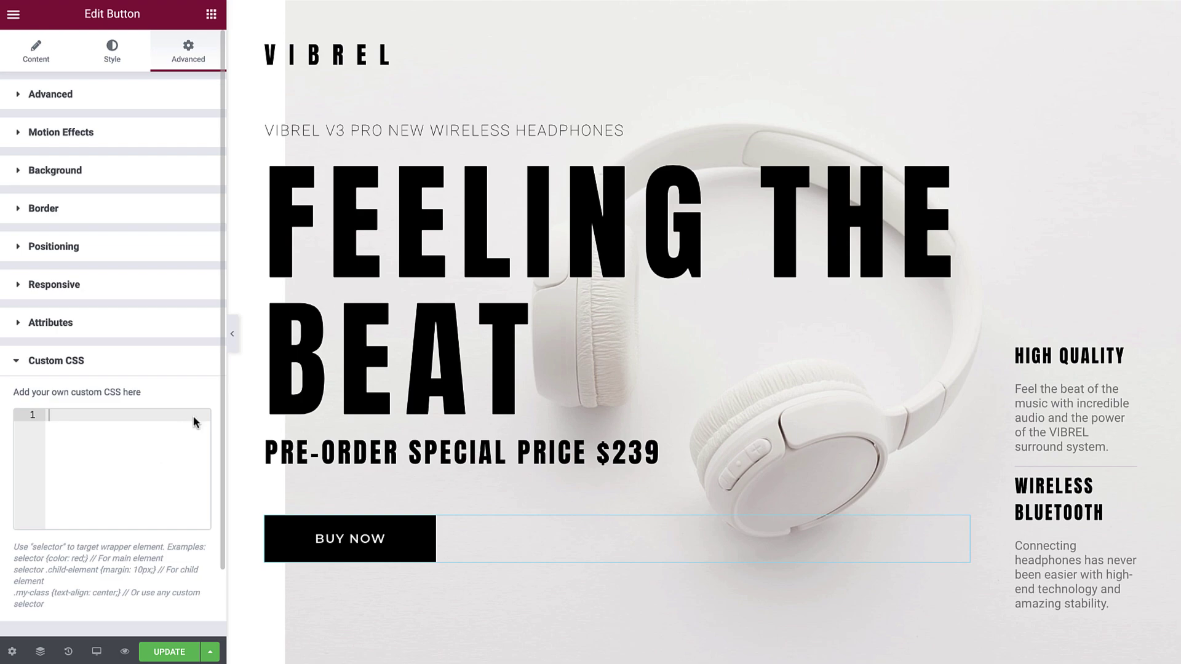
left_click(232, 338)
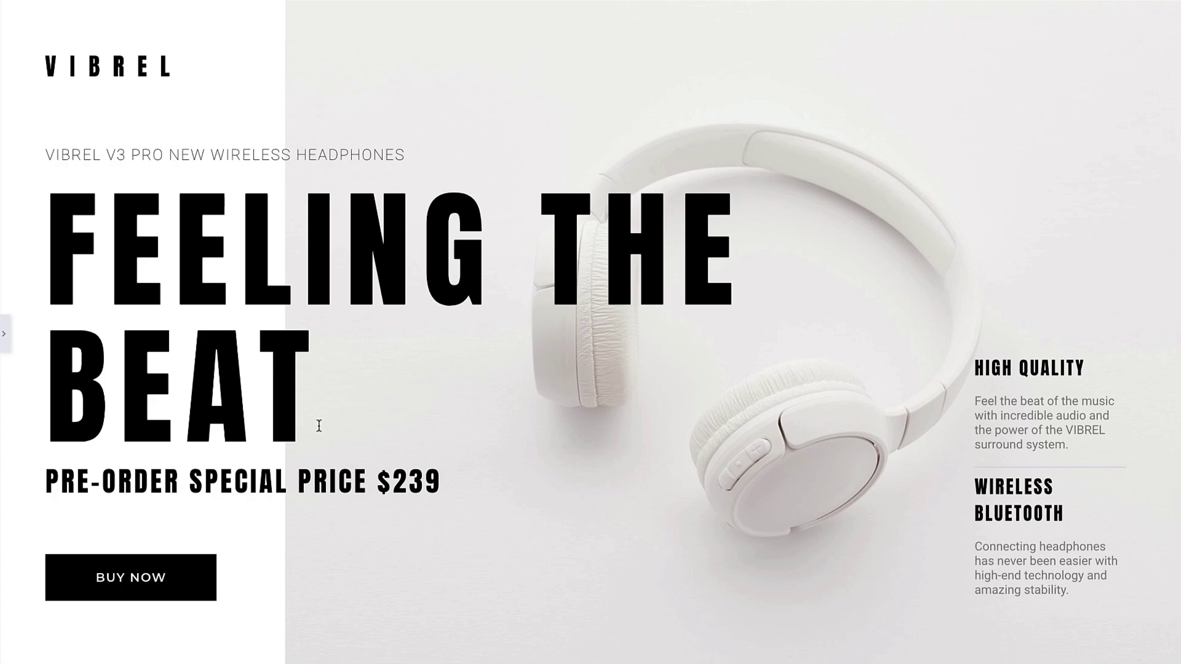
left_click(194, 578)
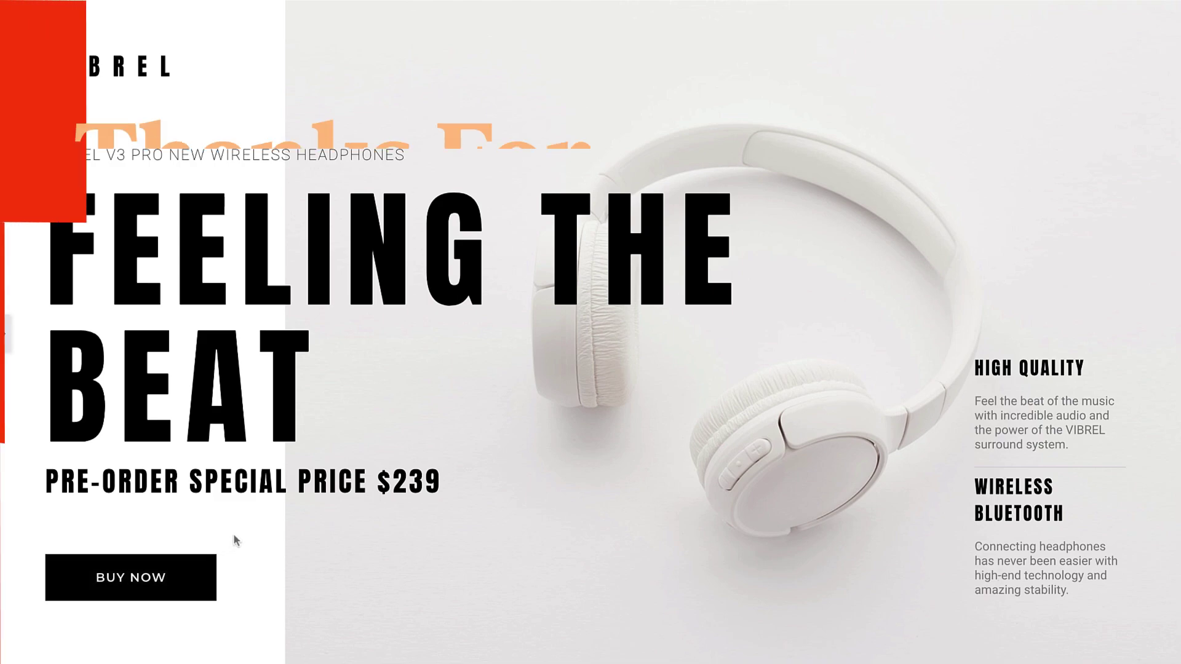